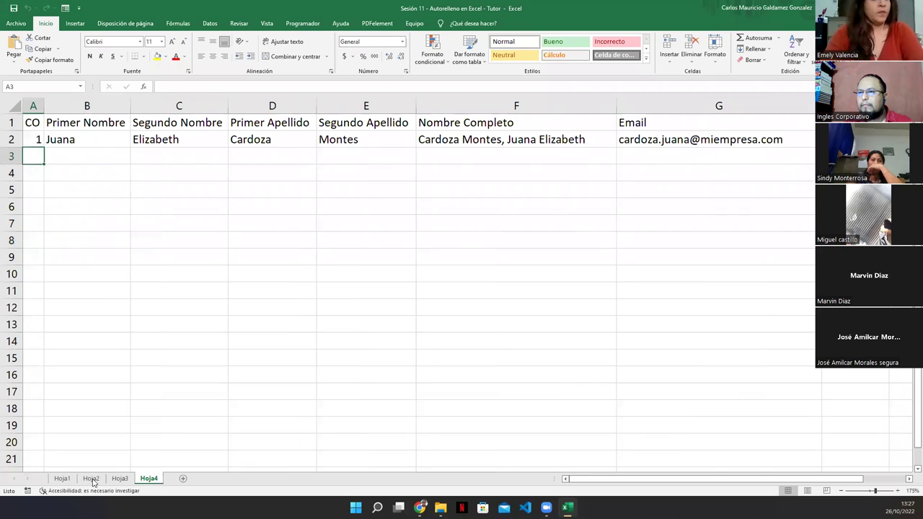
# Cycle through the Hoja1 to Hoja4 sheets and return to Hoja1.
pyautogui.click(62, 479)
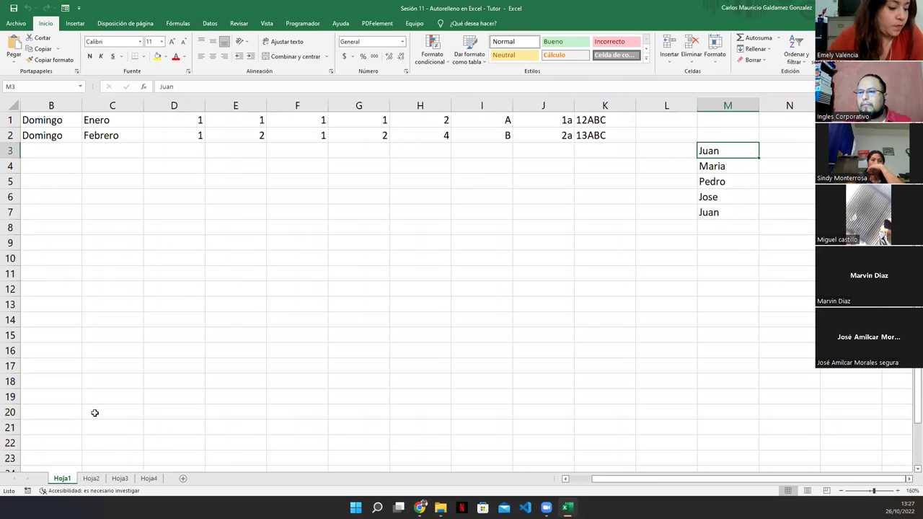
pyautogui.click(91, 479)
pyautogui.click(119, 479)
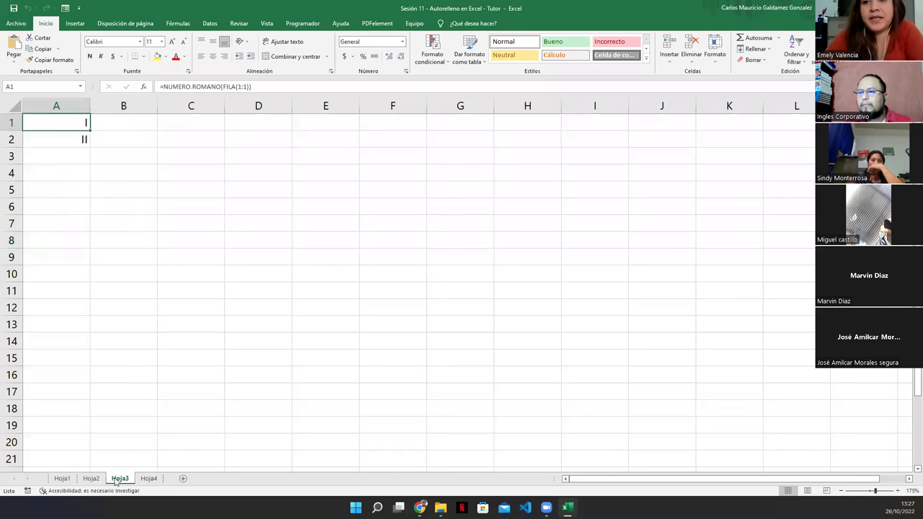
pyautogui.click(148, 478)
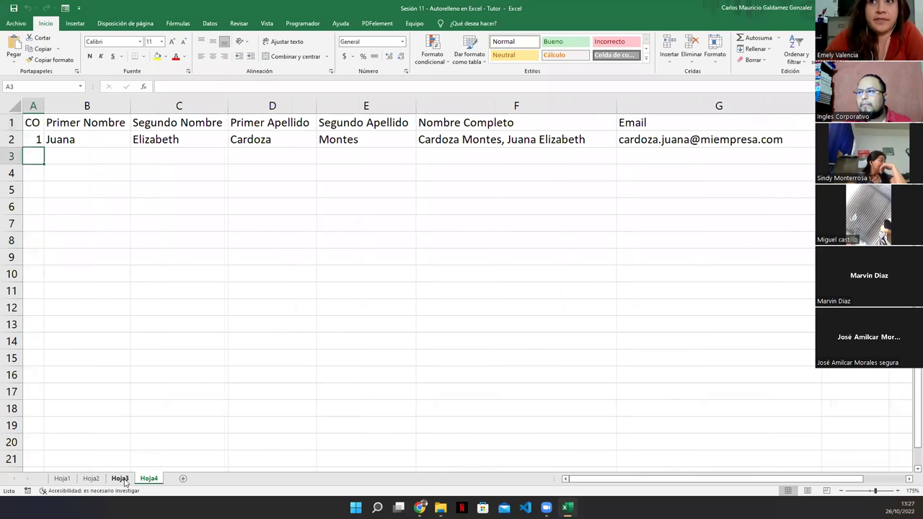
pyautogui.click(119, 479)
pyautogui.click(91, 478)
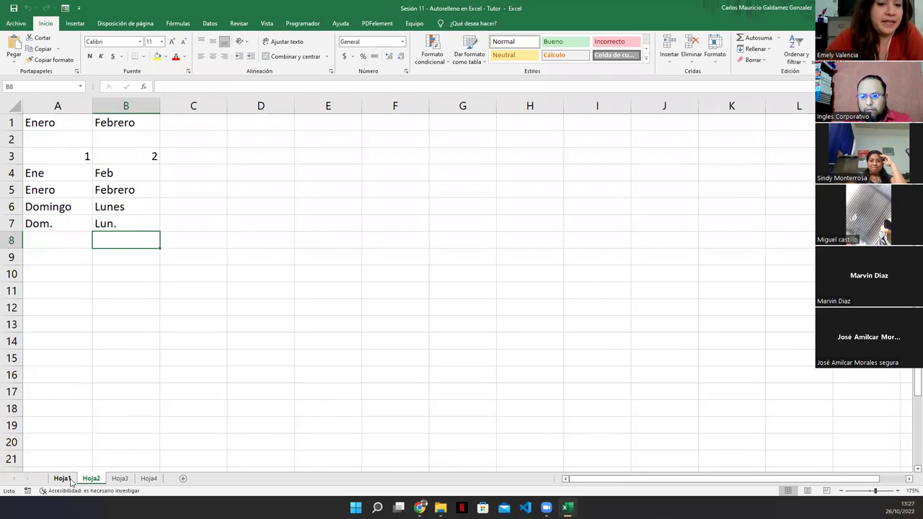
pyautogui.click(70, 480)
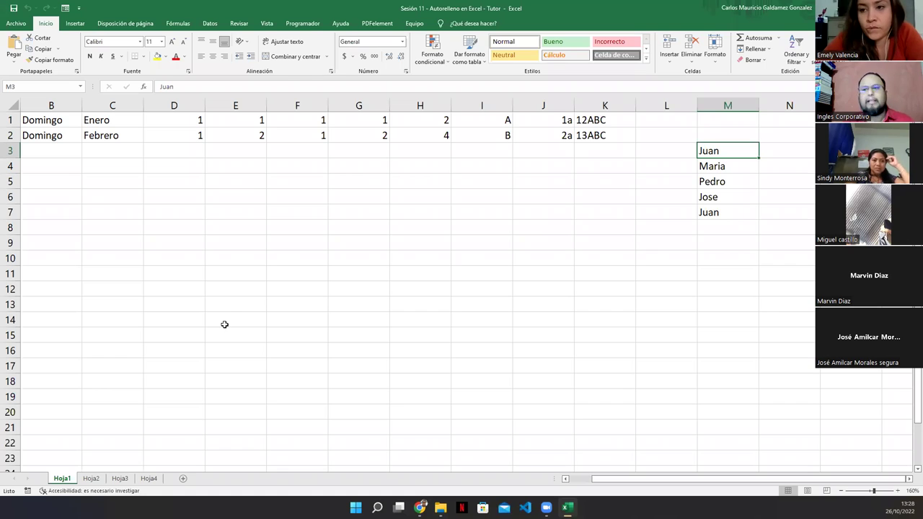
# Clear Domingo from B2, then undo to restore it.
pyautogui.click(42, 135)
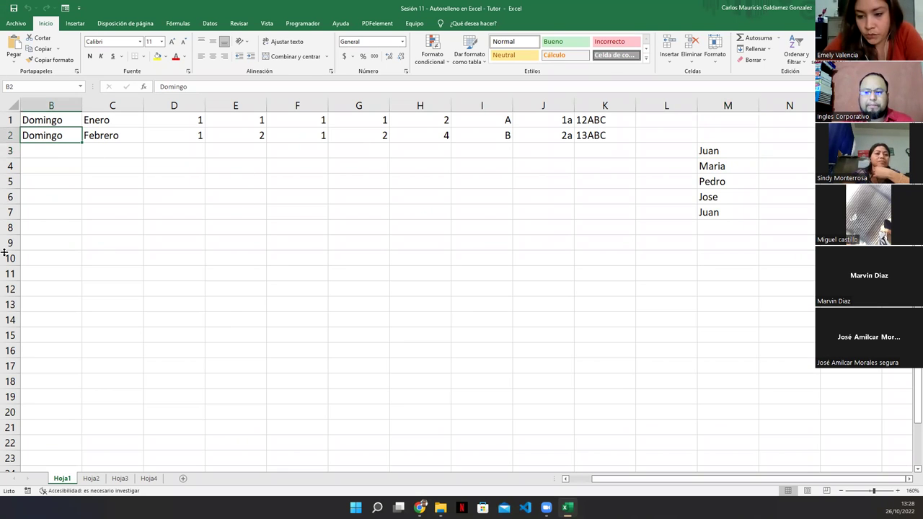
pyautogui.press('Delete')
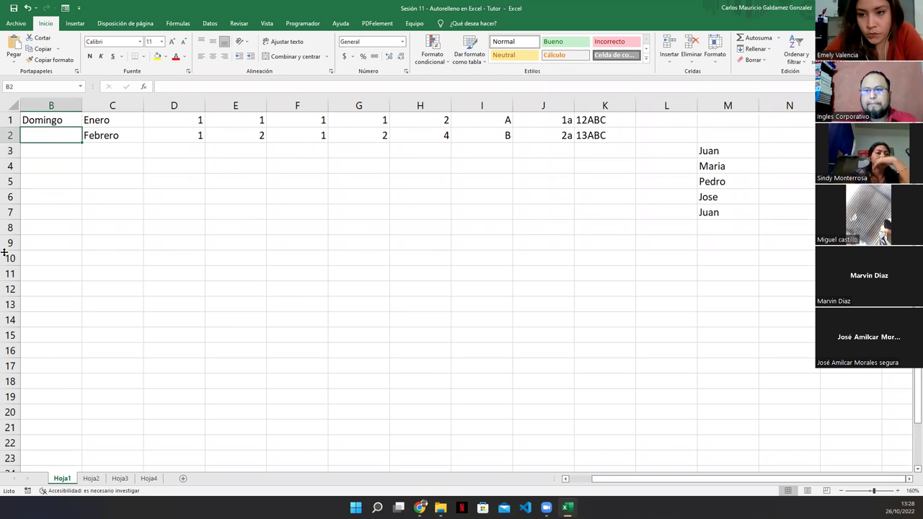
pyautogui.hotkey('ctrl', 'z')
pyautogui.press('Left')
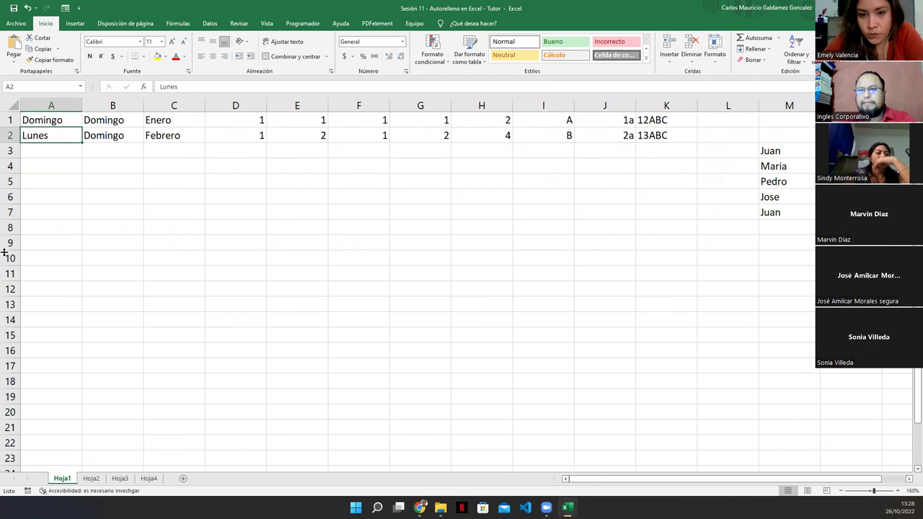
pyautogui.hotkey('ctrl', 'z')
# Clear A2 and autofill A1:A7 from Domingo through Sábado.
pyautogui.click(46, 134)
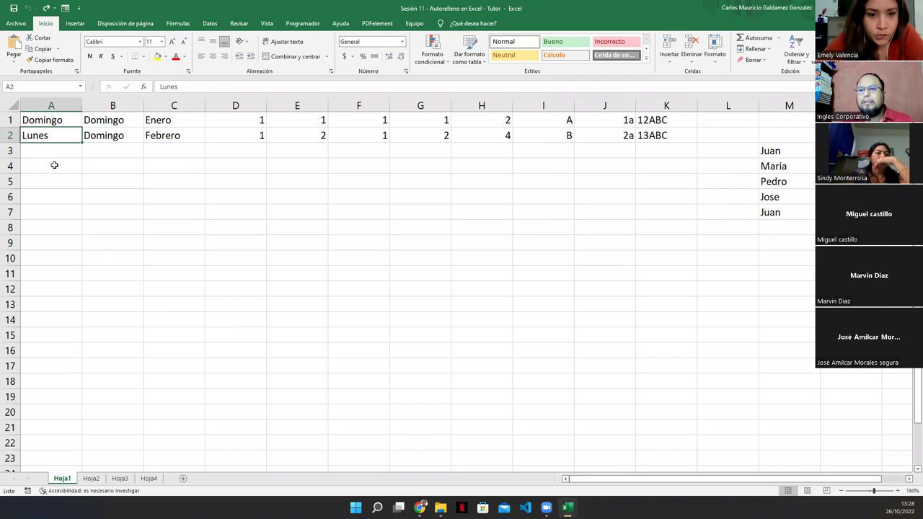
pyautogui.press('Delete')
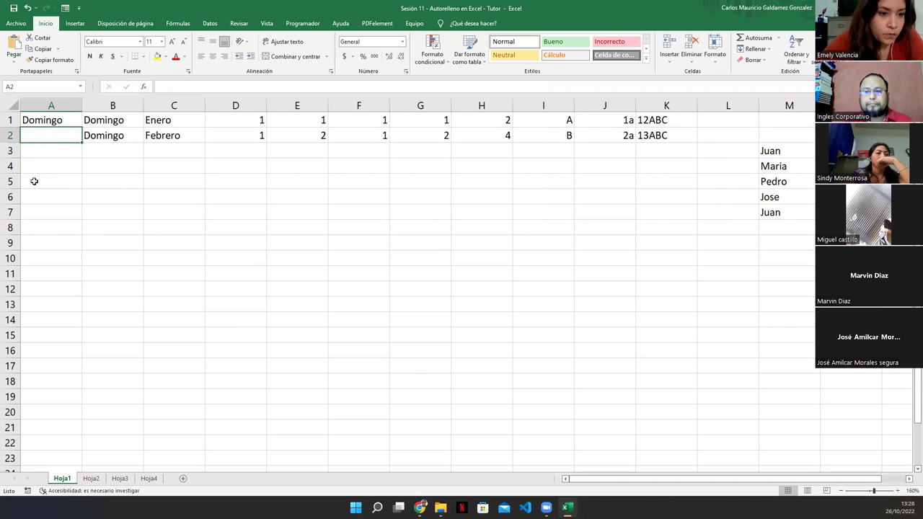
pyautogui.click(41, 120)
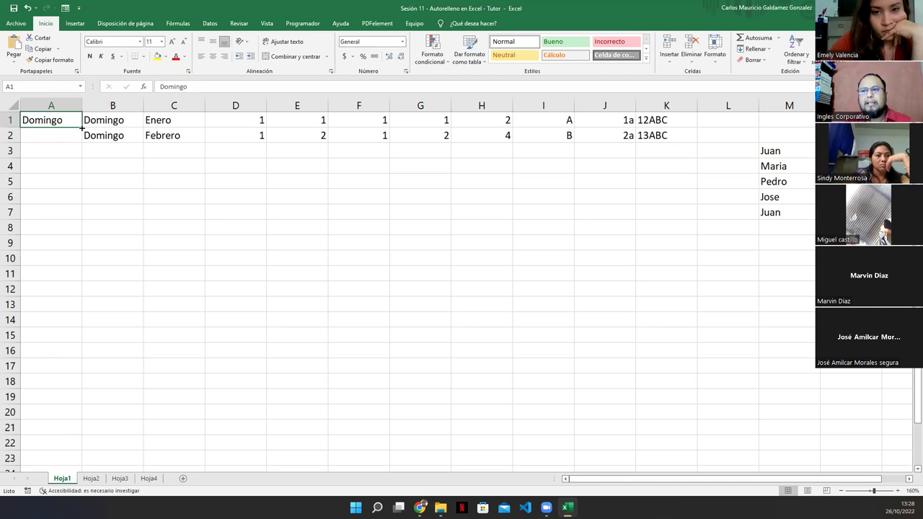
pyautogui.moveTo(81, 127); pyautogui.dragTo(73, 229)
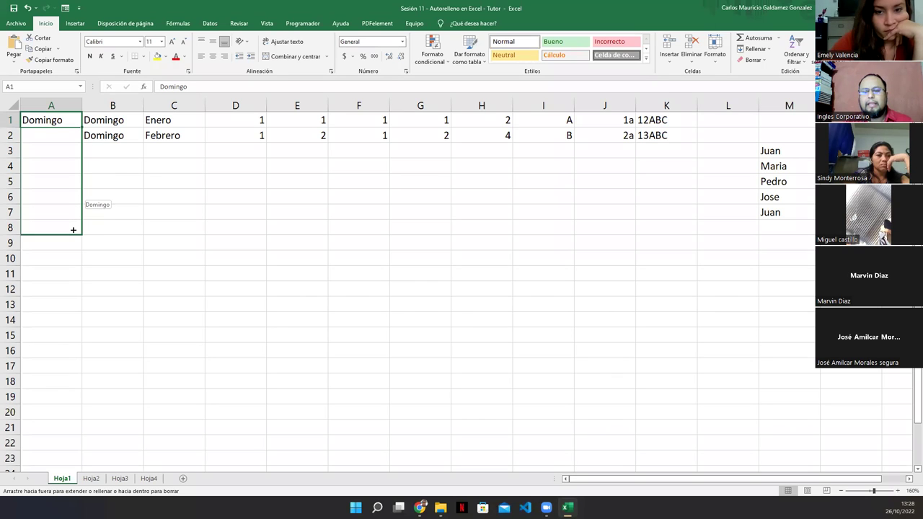
pyautogui.moveTo(73, 229); pyautogui.dragTo(75, 218)
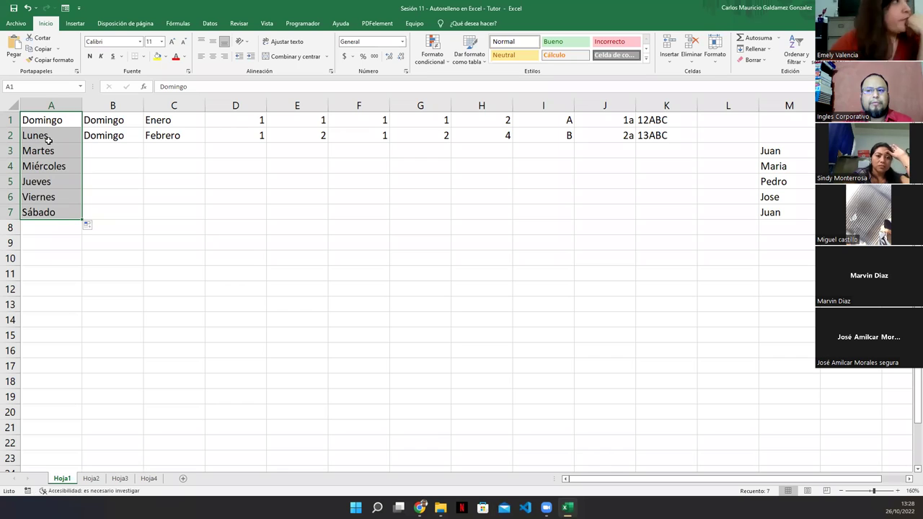
# Enter Lunes in A11 and autofill down to A17, ending on Domingo.
pyautogui.click(50, 269)
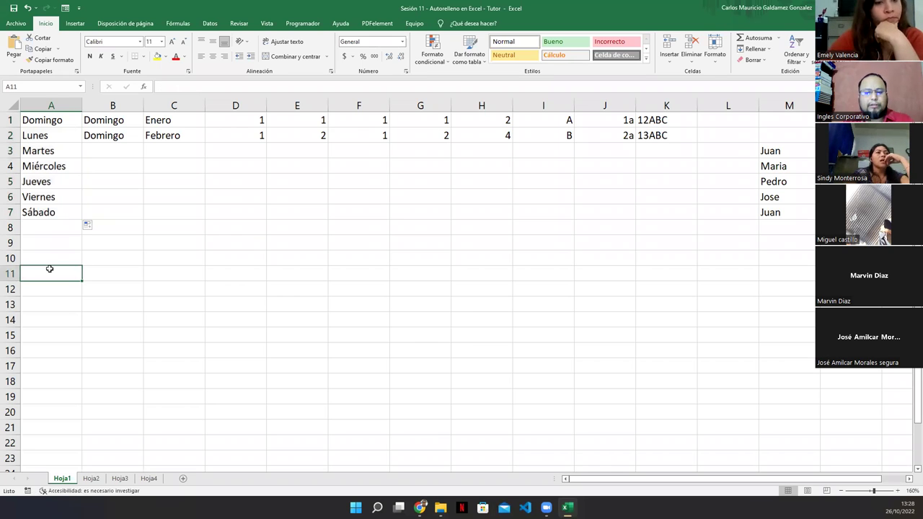
pyautogui.write('Lunes')
pyautogui.press('Return')
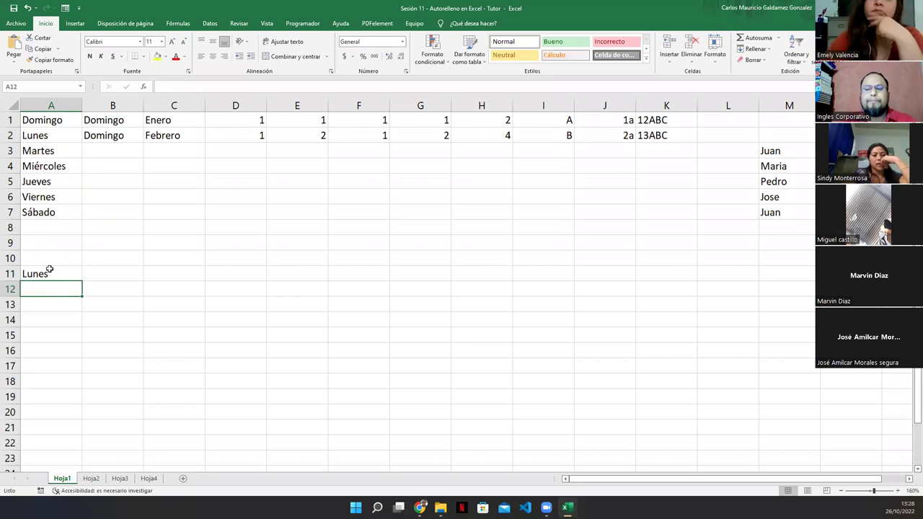
pyautogui.click(55, 270)
pyautogui.moveTo(83, 283); pyautogui.dragTo(76, 381)
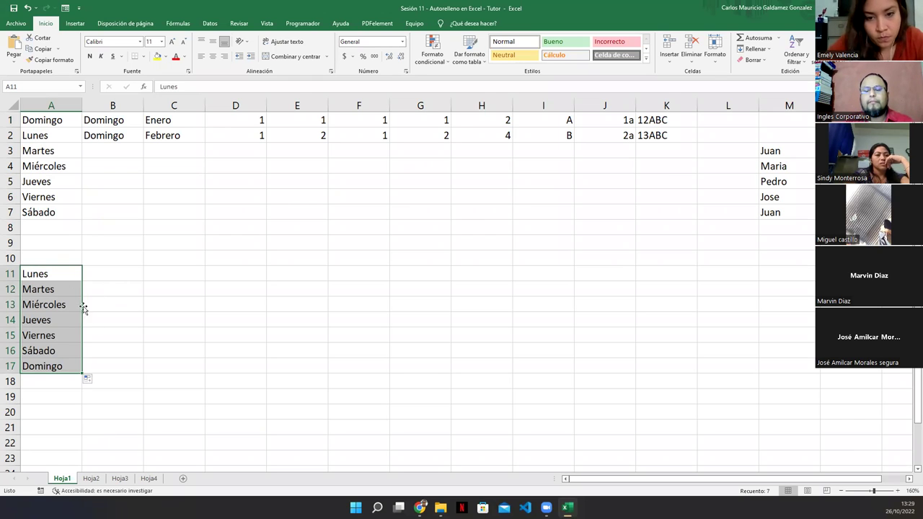
# Select the A1:A7 and A11 day series to compare them, ending on A7.
pyautogui.click(39, 124)
pyautogui.moveTo(34, 164); pyautogui.dragTo(36, 208)
pyautogui.moveTo(45, 278); pyautogui.dragTo(58, 369)
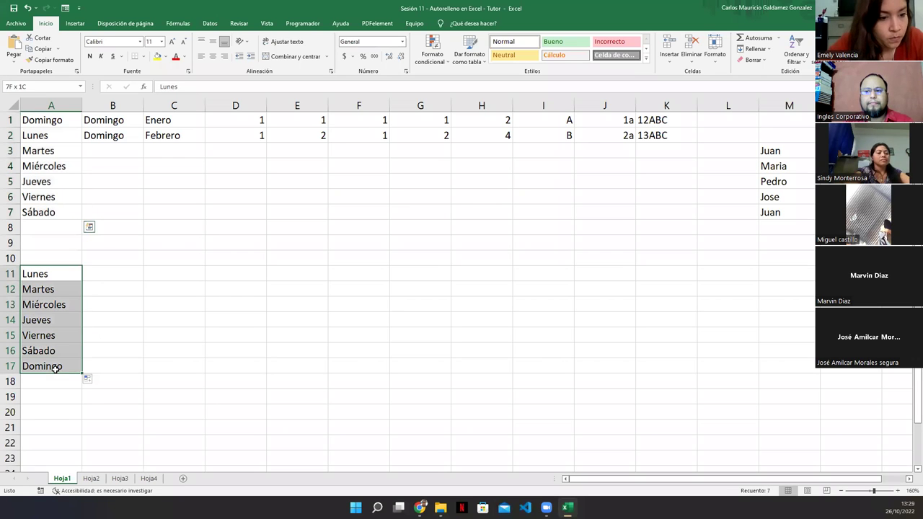
pyautogui.moveTo(52, 124); pyautogui.dragTo(45, 212)
pyautogui.click(45, 212)
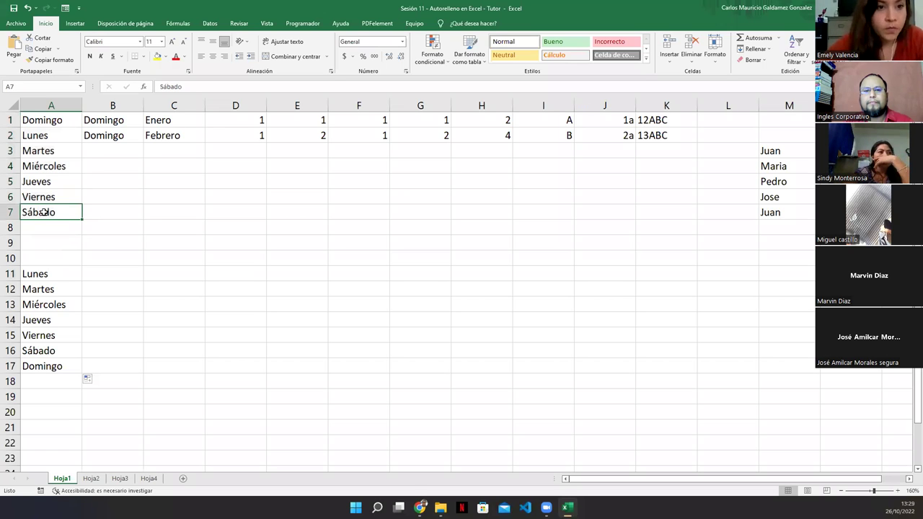
# Enter Lunes in C11 and Martes in D11, then autofill the pair across to I11.
pyautogui.click(165, 276)
pyautogui.write('Lunes')
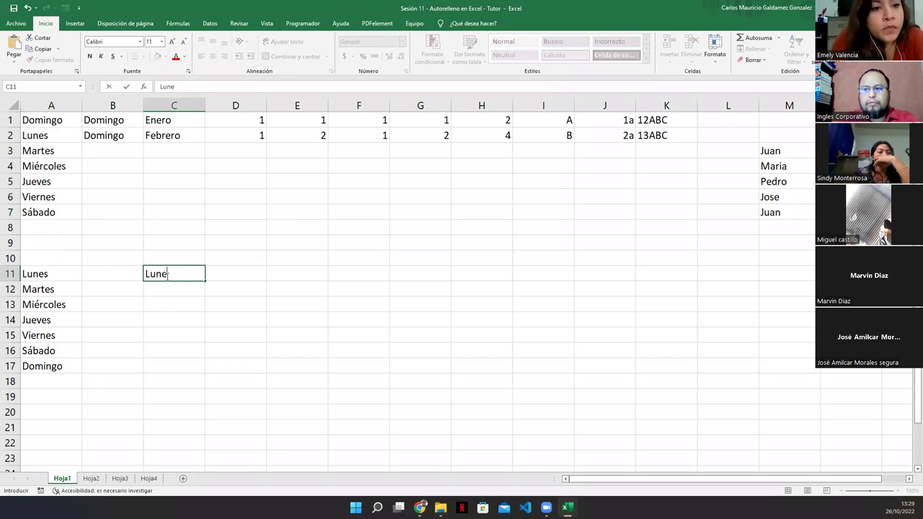
pyautogui.press('Tab')
pyautogui.write('Martes')
pyautogui.press('Return')
pyautogui.click(166, 275)
pyautogui.moveTo(203, 275); pyautogui.dragTo(548, 284)
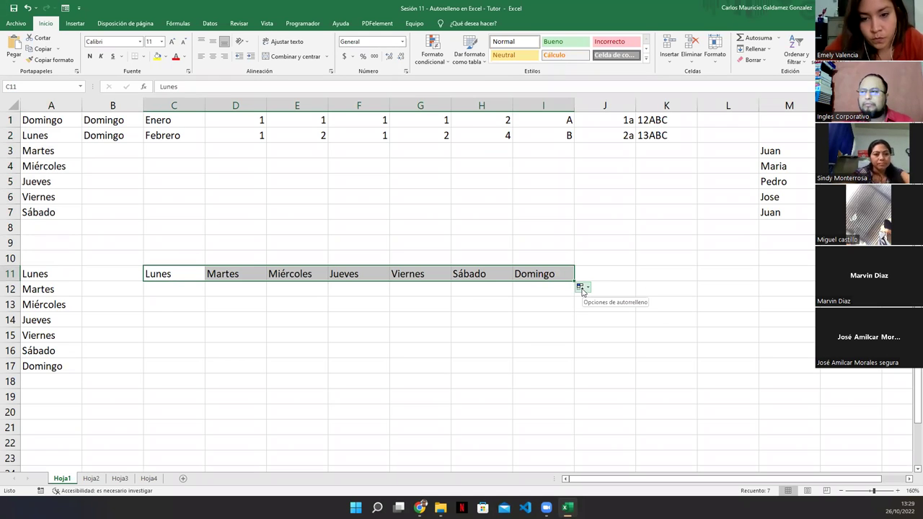
# Switch row 11 to Copiar celdas, then back to Serie de relleno.
pyautogui.click(585, 287)
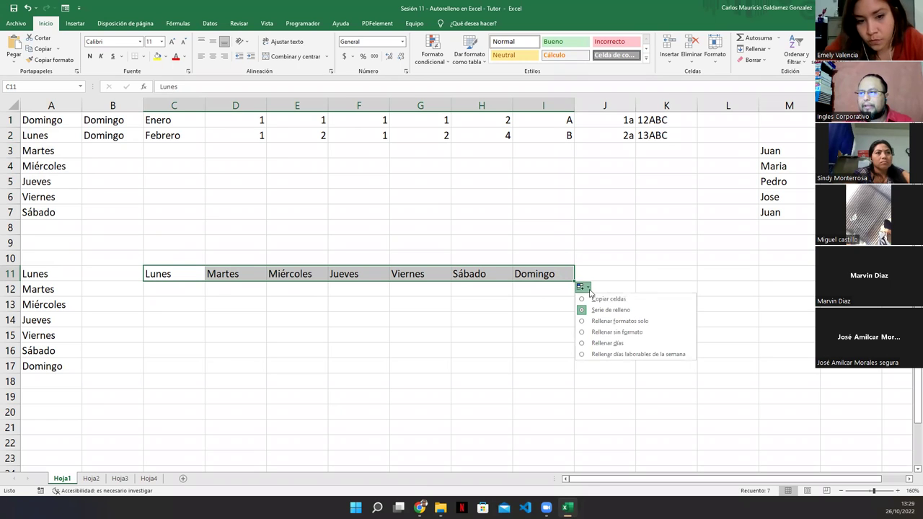
pyautogui.click(615, 300)
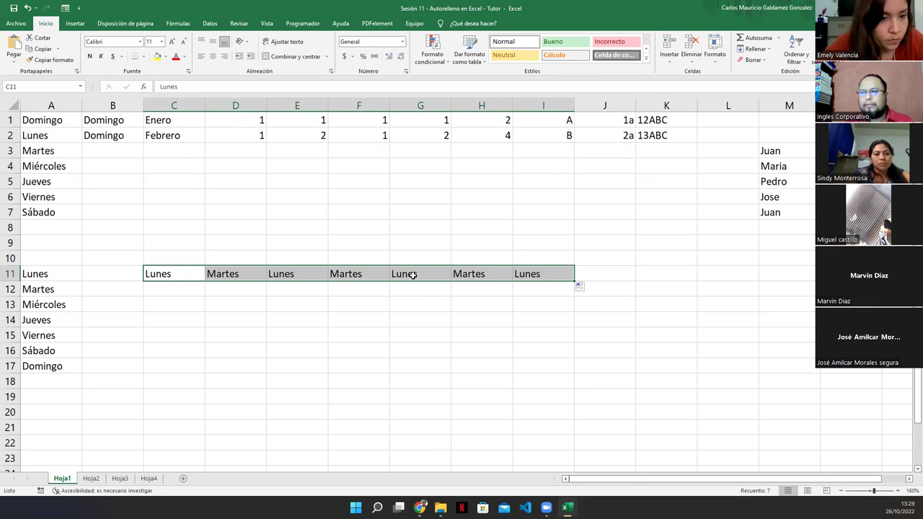
pyautogui.click(583, 288)
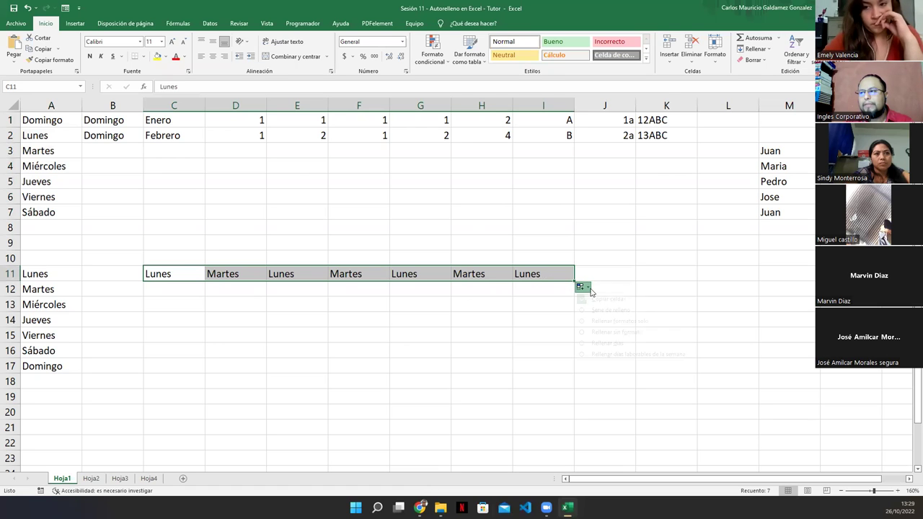
pyautogui.click(613, 312)
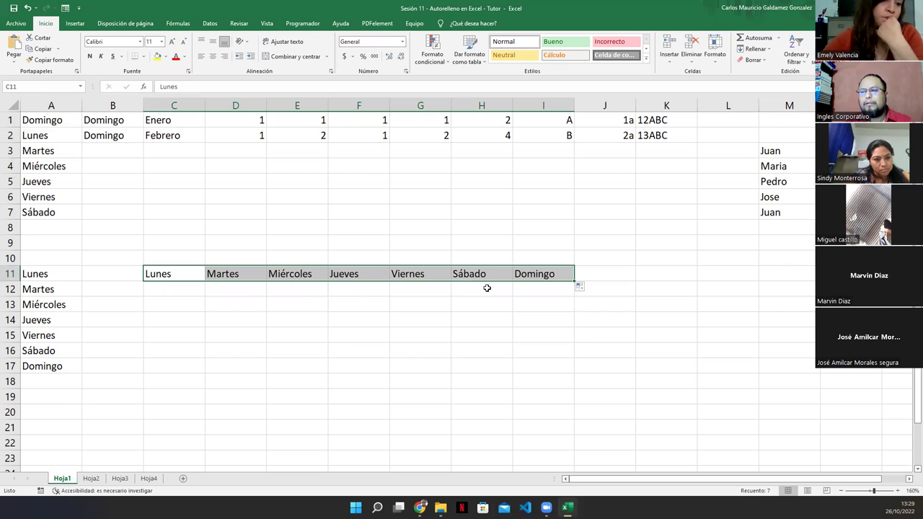
# Try the formatting-only and no-formatting Auto Fill Options on row 11.
pyautogui.click(582, 287)
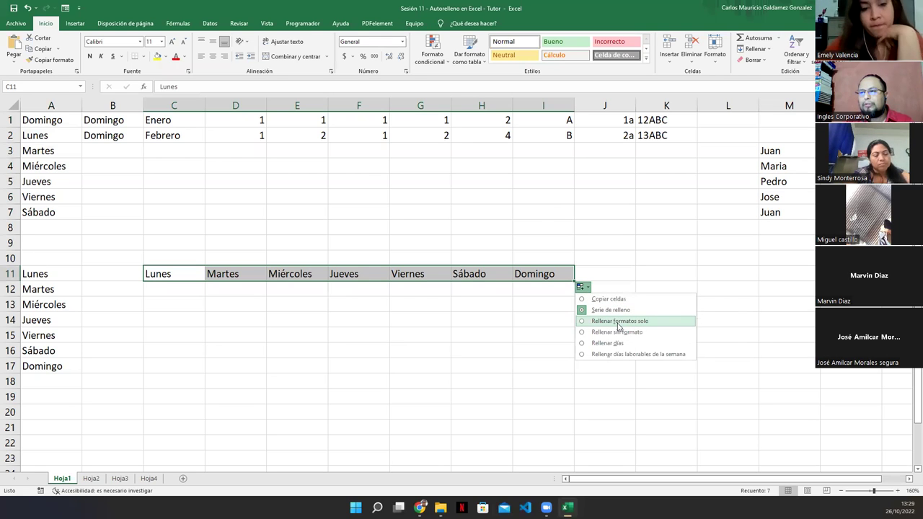
pyautogui.click(618, 322)
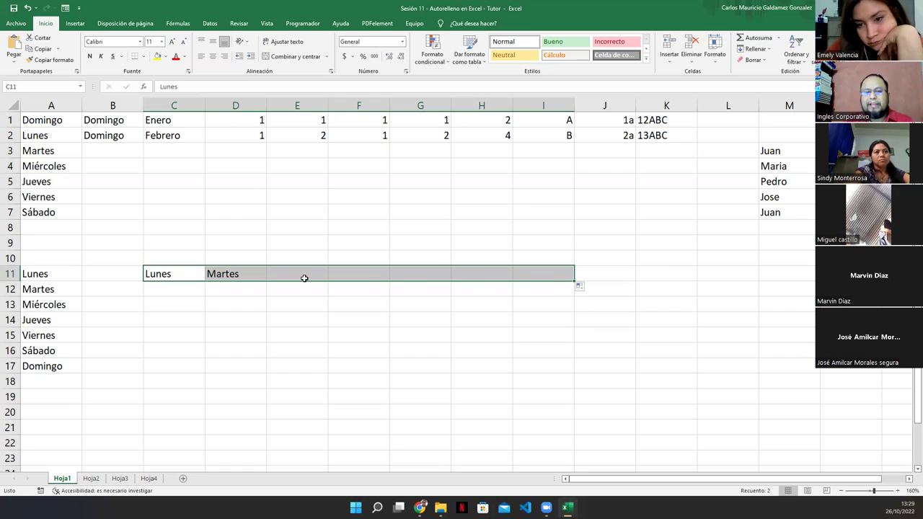
pyautogui.click(585, 289)
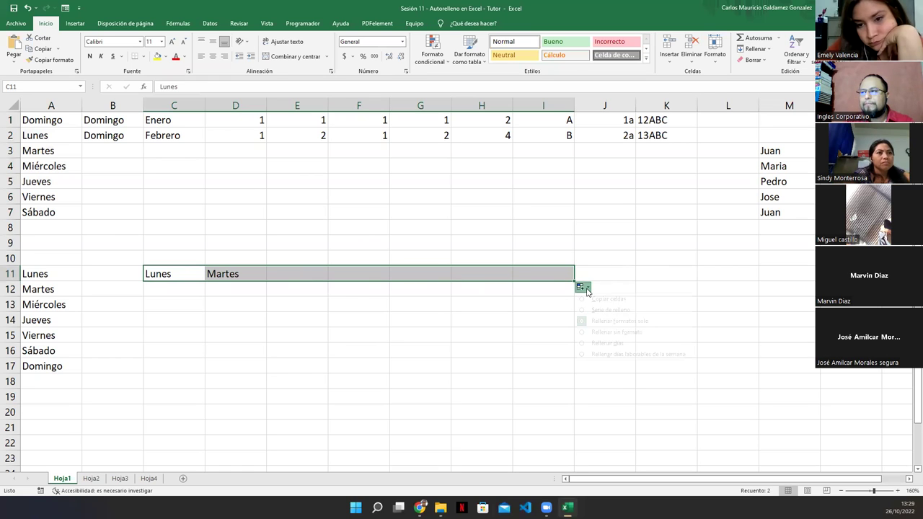
pyautogui.click(635, 333)
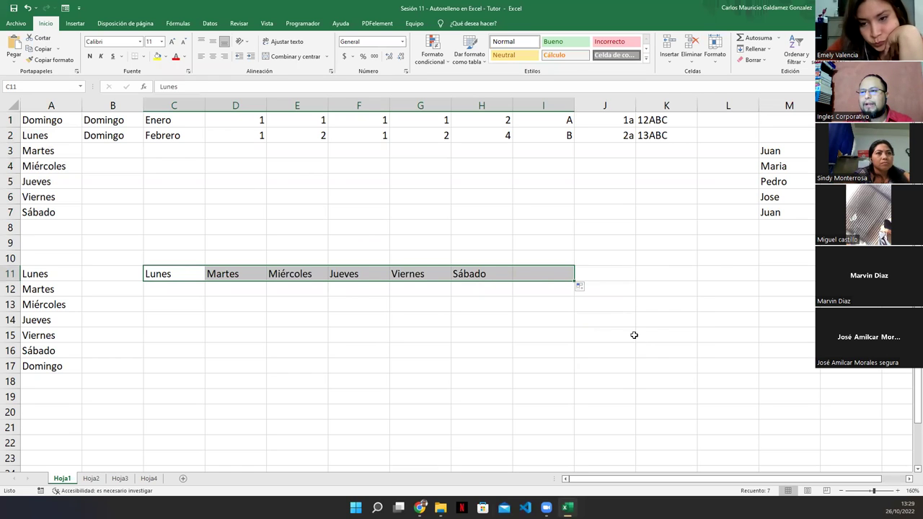
pyautogui.click(585, 289)
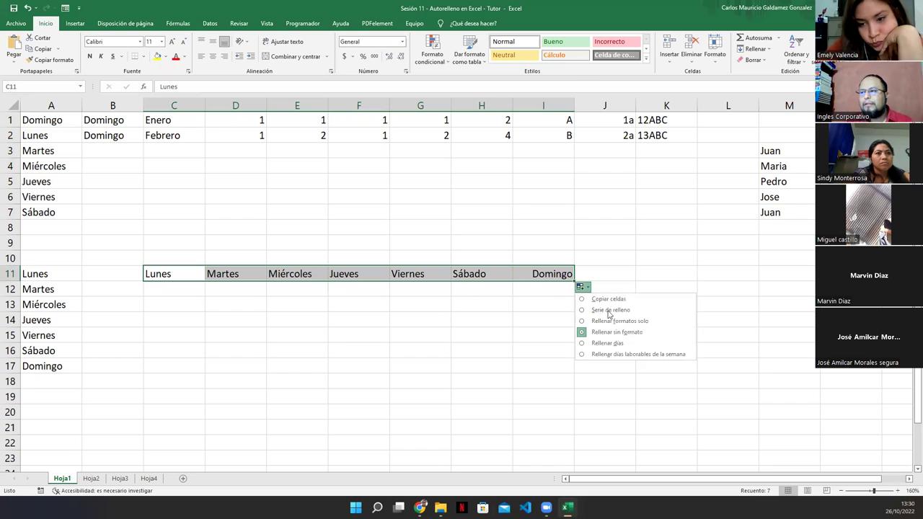
pyautogui.click(623, 347)
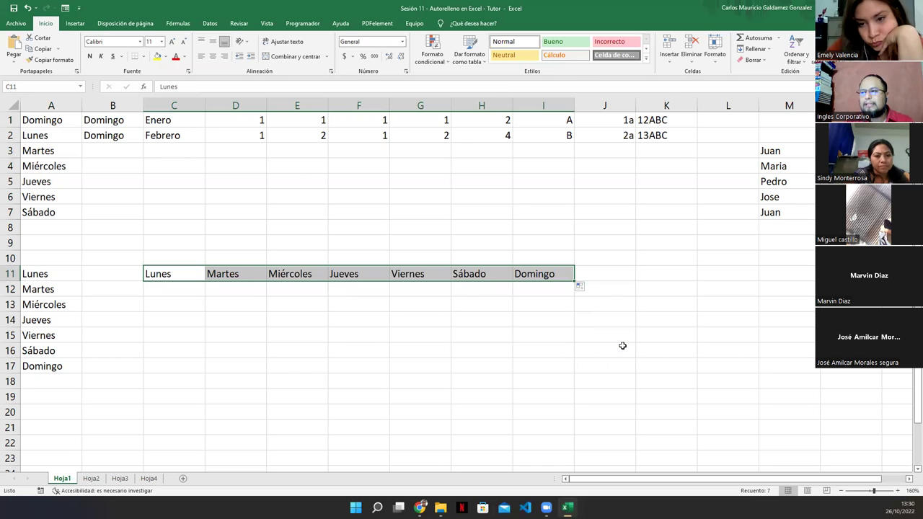
# Switch row 11 to weekdays only, then back to a full Lunes–Domingo fill series.
pyautogui.click(584, 289)
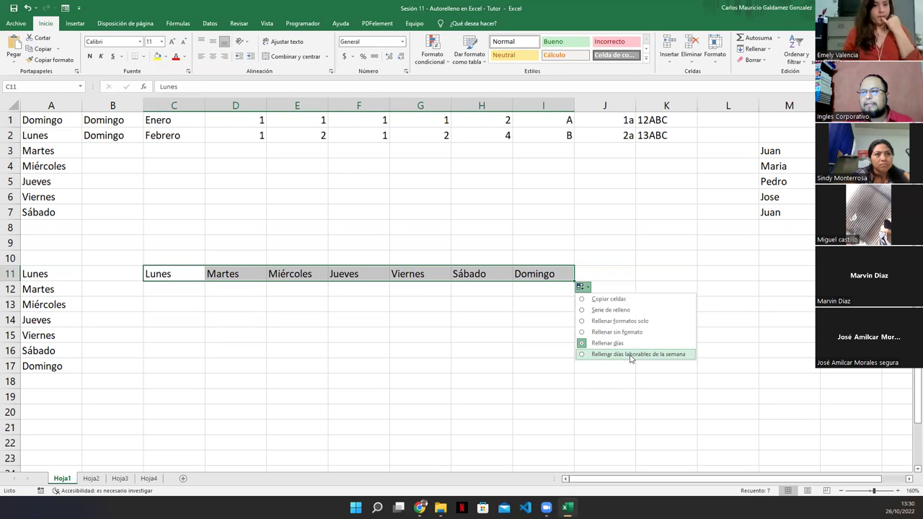
pyautogui.click(630, 355)
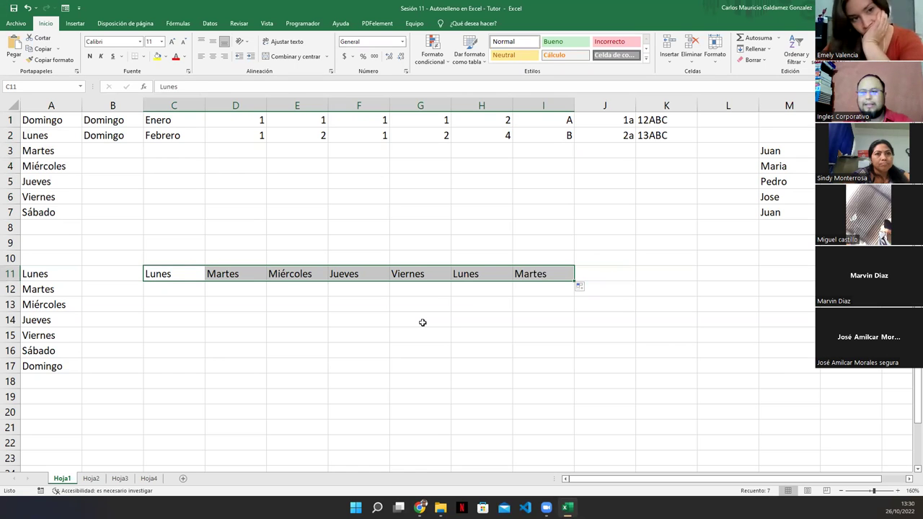
pyautogui.click(584, 289)
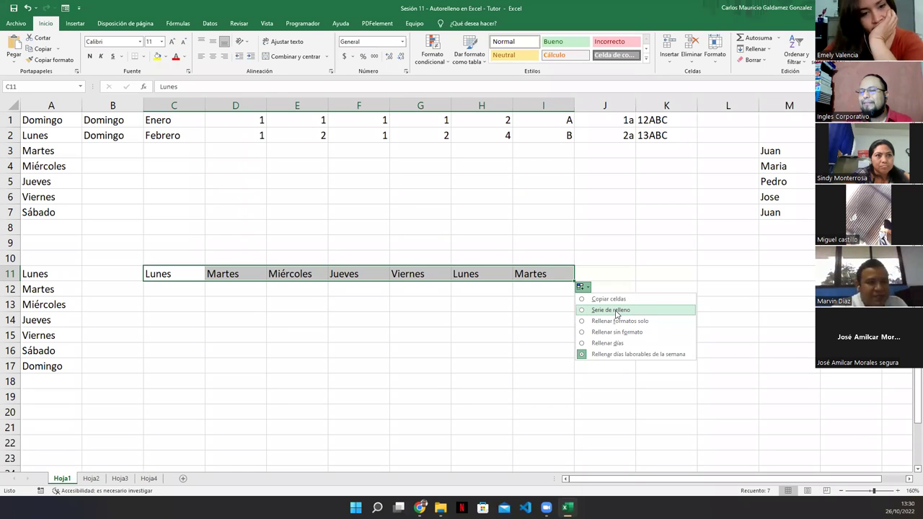
pyautogui.click(614, 312)
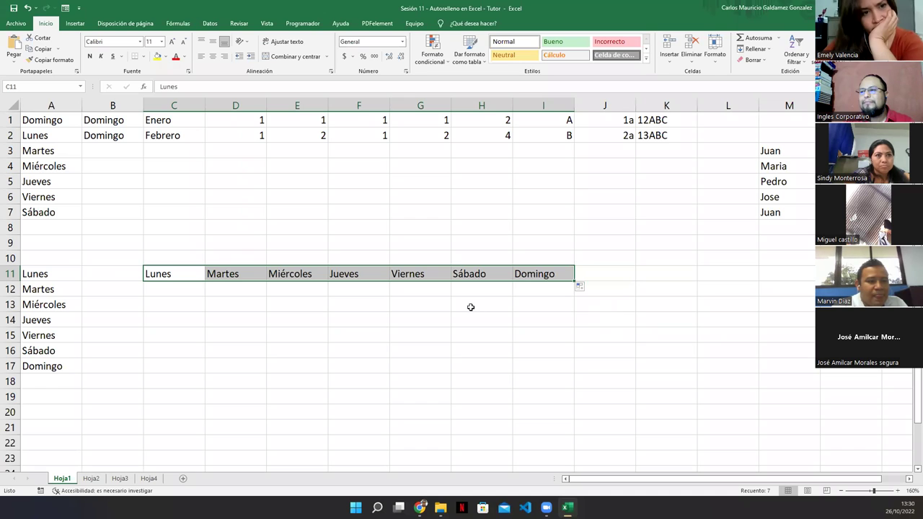
# Select the row 11 day series and the A1:A7 days to review them.
pyautogui.moveTo(194, 276); pyautogui.dragTo(530, 274)
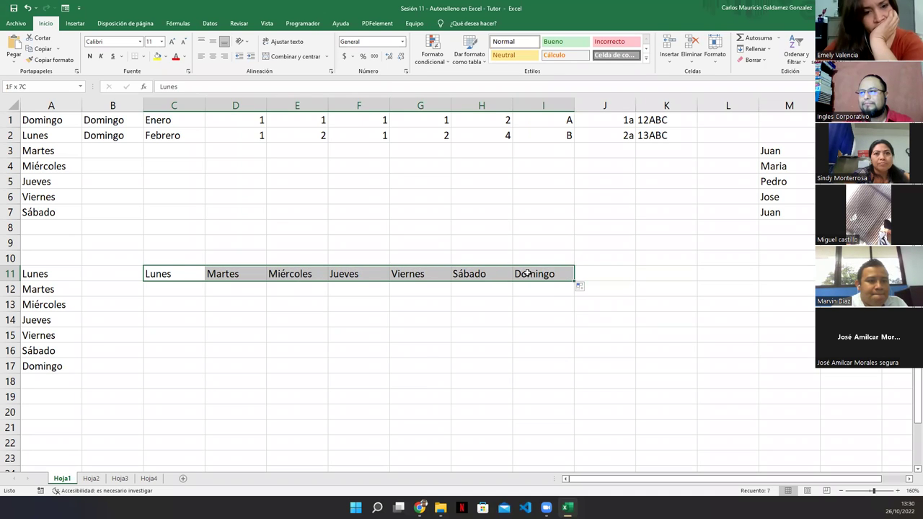
pyautogui.click(529, 274)
pyautogui.click(410, 287)
pyautogui.moveTo(167, 274); pyautogui.dragTo(472, 274)
pyautogui.moveTo(50, 124); pyautogui.dragTo(46, 213)
pyautogui.moveTo(173, 274); pyautogui.dragTo(566, 275)
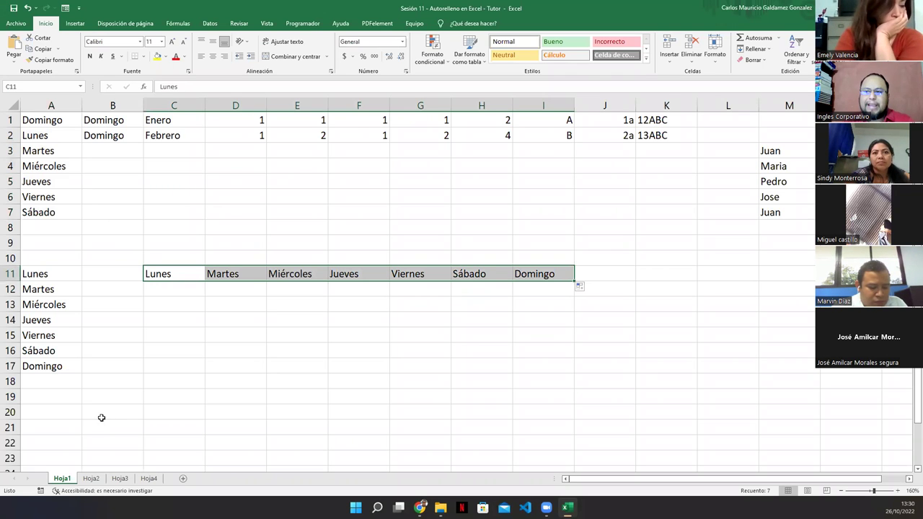
pyautogui.click(120, 347)
# Copy the Domingo pair in B1:B2 down to B7.
pyautogui.moveTo(94, 122); pyautogui.dragTo(95, 133)
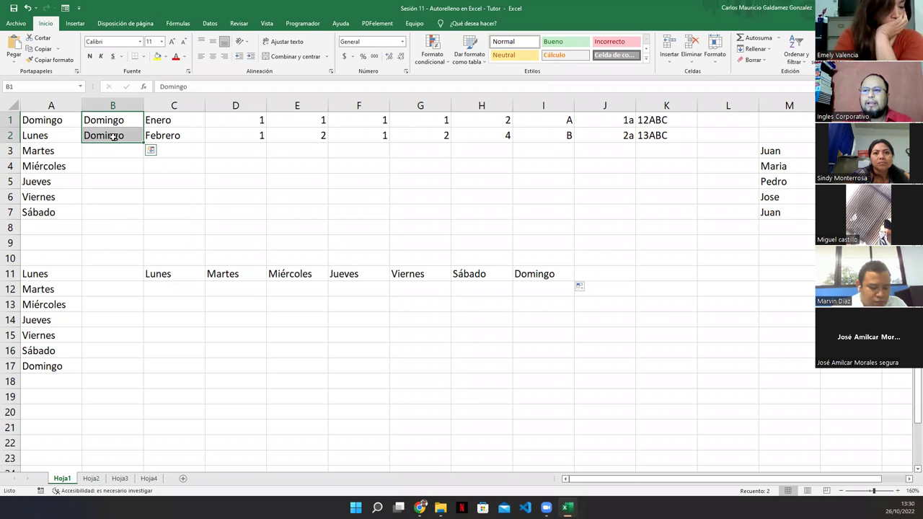
pyautogui.click(101, 124)
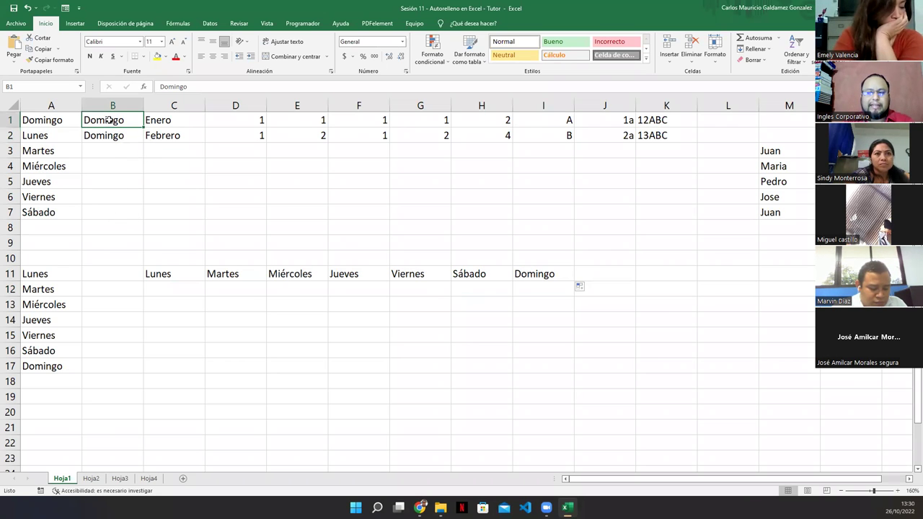
pyautogui.click(110, 137)
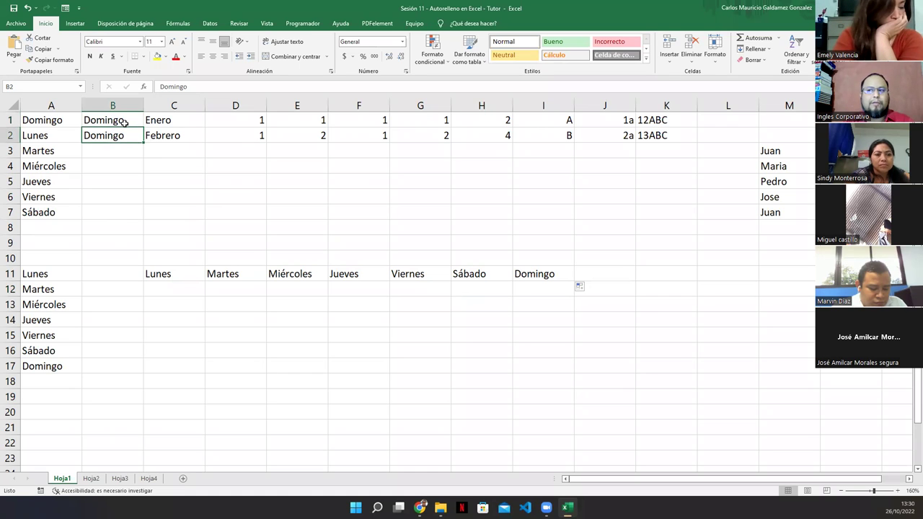
pyautogui.moveTo(124, 122); pyautogui.dragTo(143, 217)
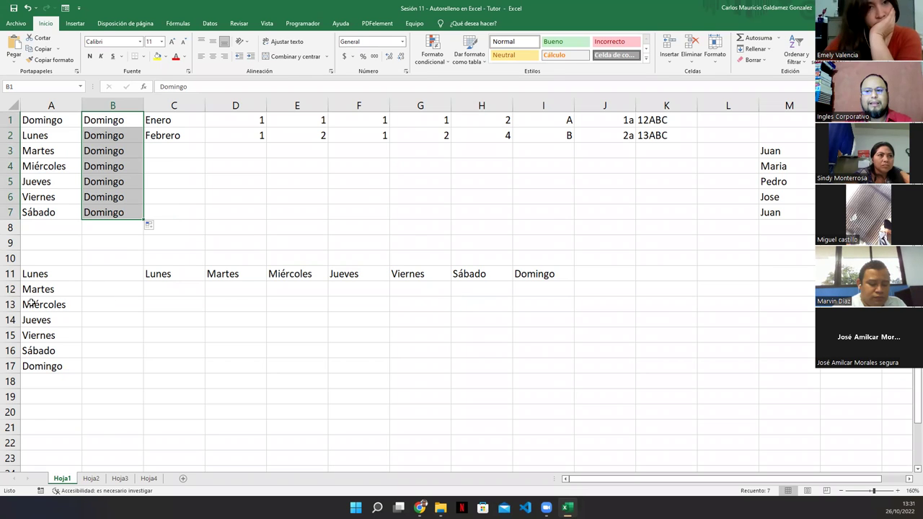
# Enter Jueves in B11 and B12, then fill it down to B17.
pyautogui.click(94, 278)
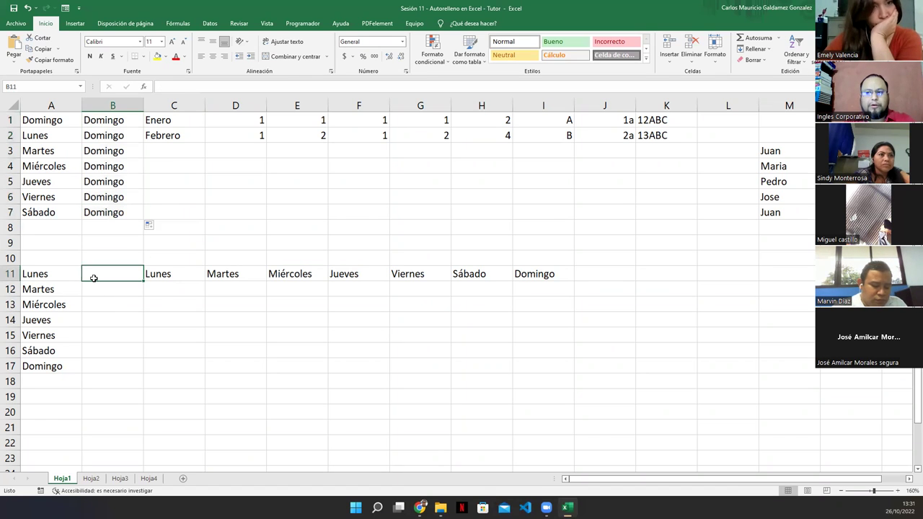
pyautogui.write('Jueves')
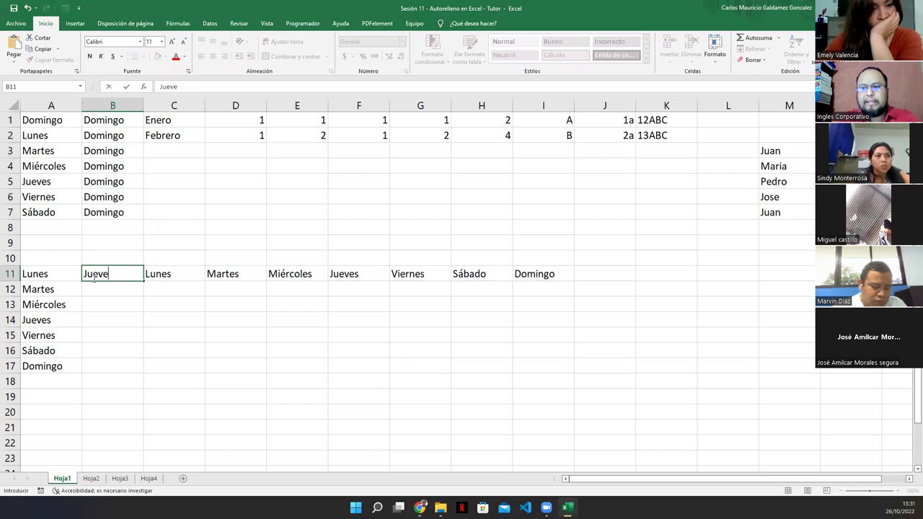
pyautogui.press('Return')
pyautogui.write('J')
pyautogui.press('Return')
pyautogui.press('Up')
pyautogui.press('Up')
pyautogui.hotkey('shift', 'Down')
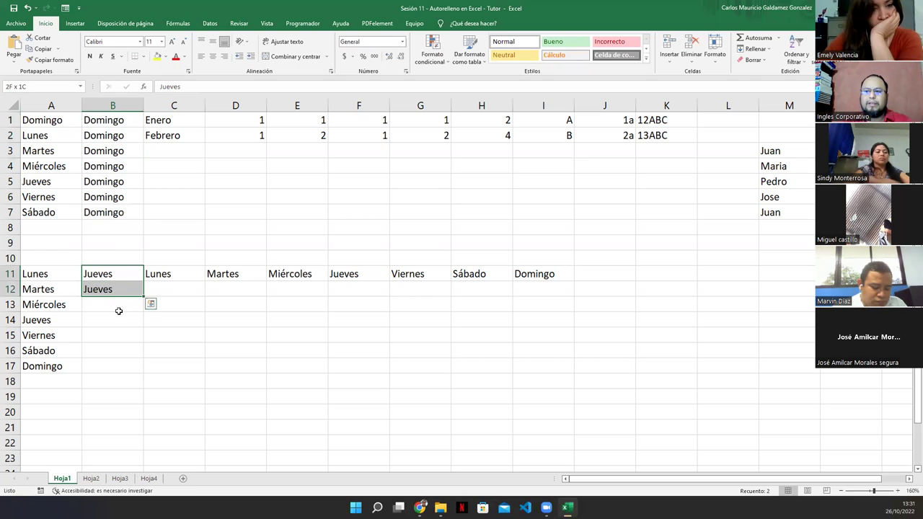
pyautogui.moveTo(147, 294); pyautogui.dragTo(123, 375)
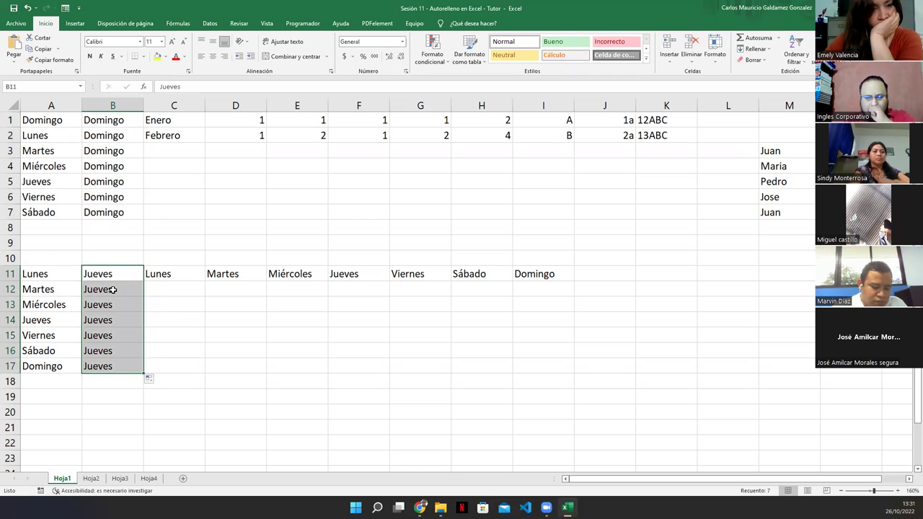
# Compare the B columns, then move the Lunes–Domingo row one column right to D11:J11.
pyautogui.moveTo(105, 121); pyautogui.dragTo(103, 137)
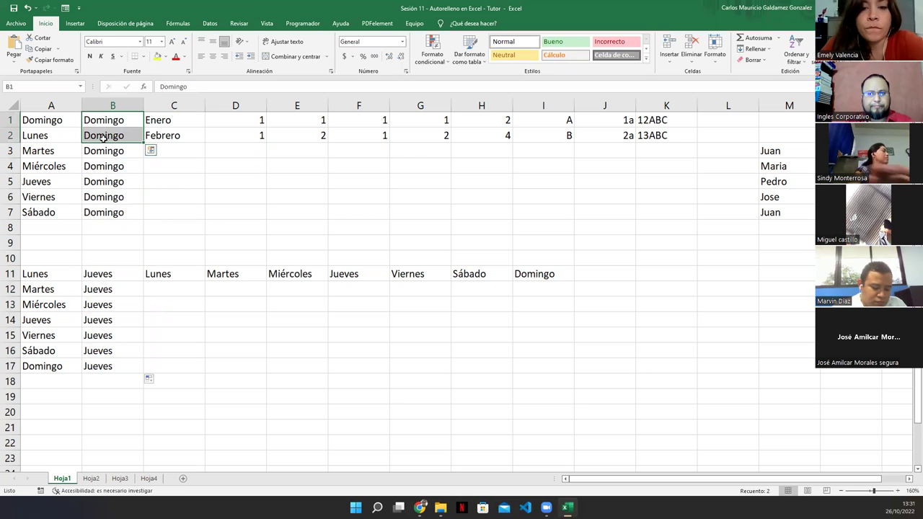
pyautogui.moveTo(103, 274); pyautogui.dragTo(118, 367)
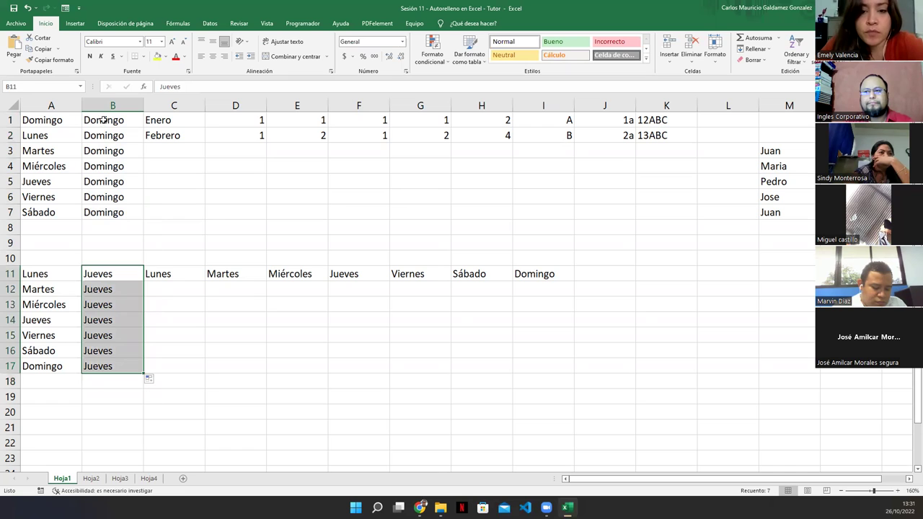
pyautogui.moveTo(103, 120); pyautogui.dragTo(103, 212)
pyautogui.click(162, 275)
pyautogui.moveTo(237, 270); pyautogui.dragTo(583, 289)
pyautogui.click(220, 269)
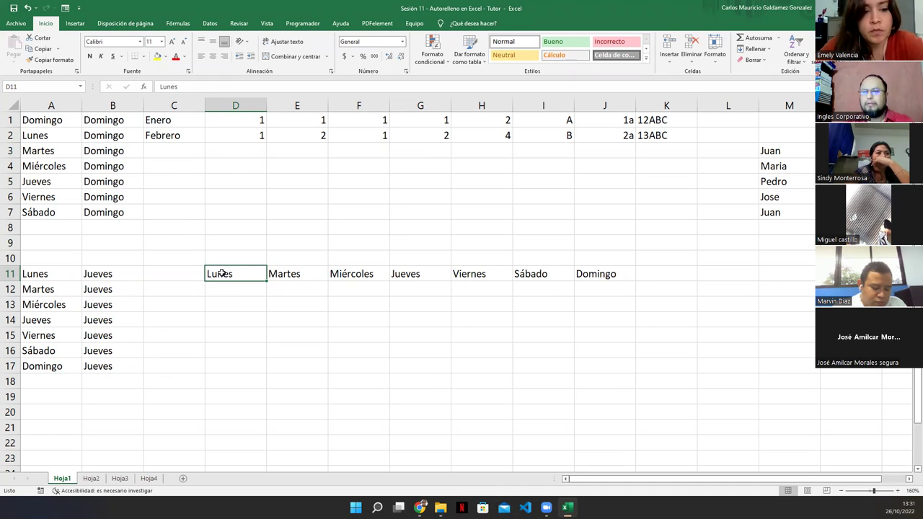
# Enter Jueves in D12 and E12 and fill it across to J12.
pyautogui.click(226, 291)
pyautogui.write('Jueves')
pyautogui.press('Tab')
pyautogui.write('Jueves')
pyautogui.moveTo(226, 291); pyautogui.dragTo(616, 296)
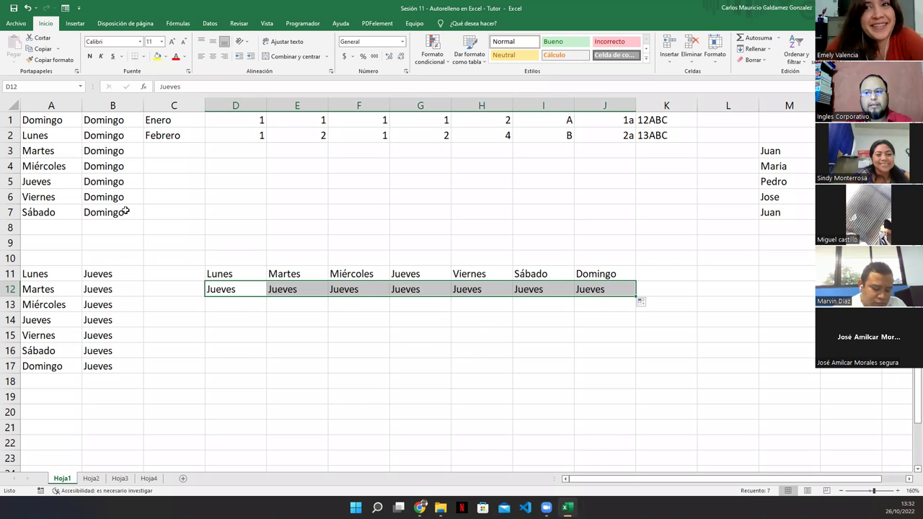
# Select B11:B12 and view the Auto Fill Options without changing anything.
pyautogui.click(145, 213)
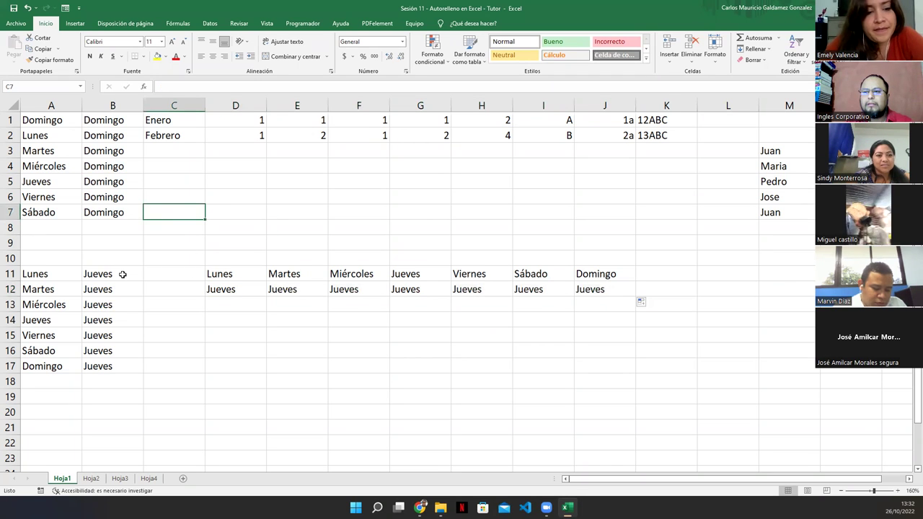
pyautogui.moveTo(123, 274); pyautogui.dragTo(122, 288)
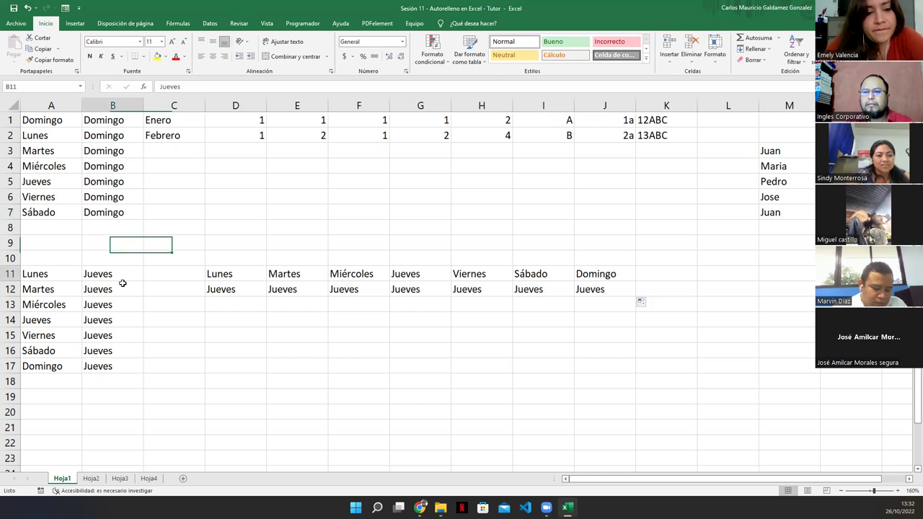
pyautogui.click(649, 303)
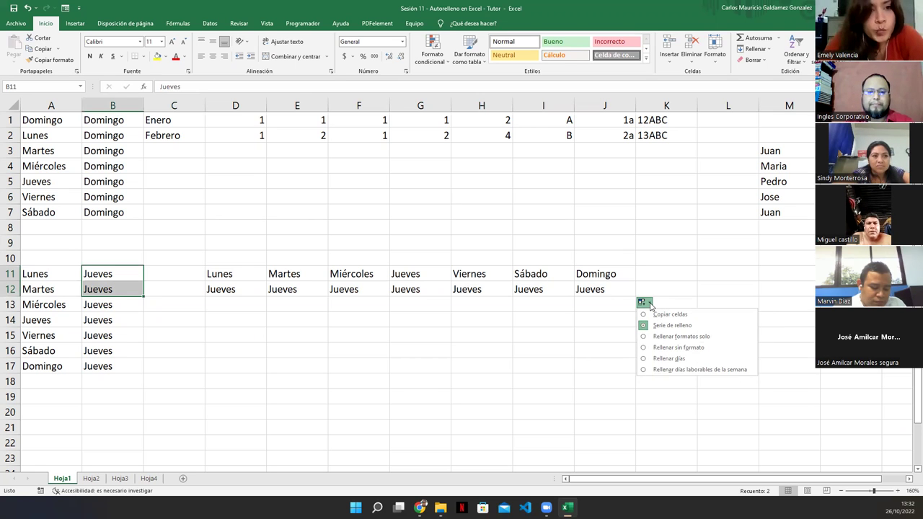
pyautogui.click(581, 303)
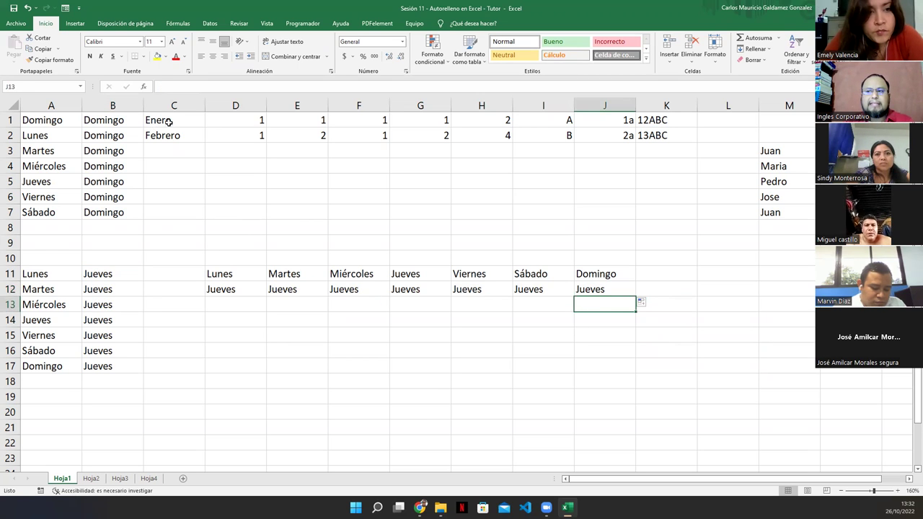
# Clear C2 and autofill C1 down to C12 with Enero through Diciembre.
pyautogui.moveTo(183, 119); pyautogui.dragTo(173, 135)
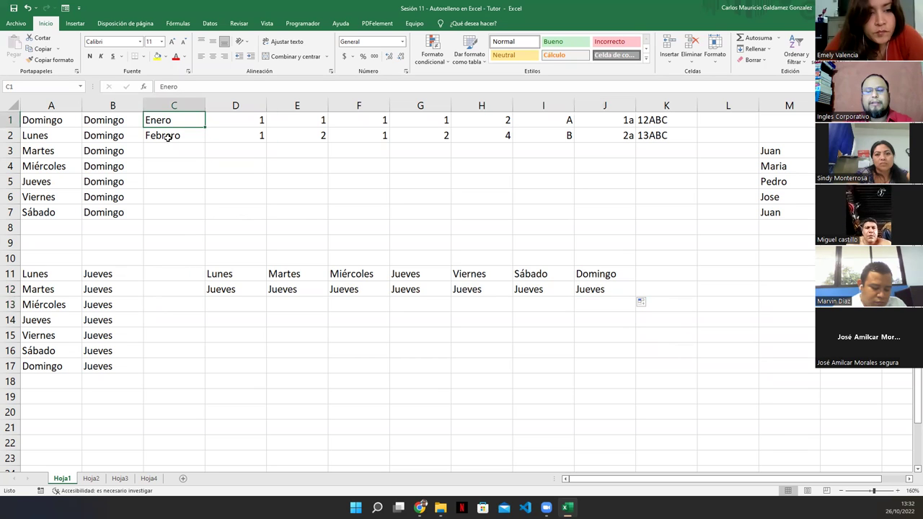
pyautogui.click(168, 137)
pyautogui.press('Delete')
pyautogui.click(180, 120)
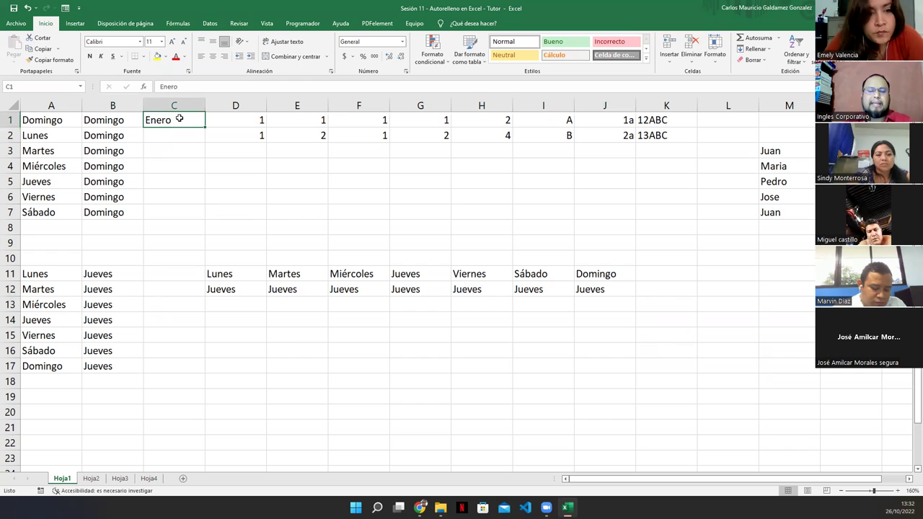
pyautogui.moveTo(203, 129); pyautogui.dragTo(609, 337)
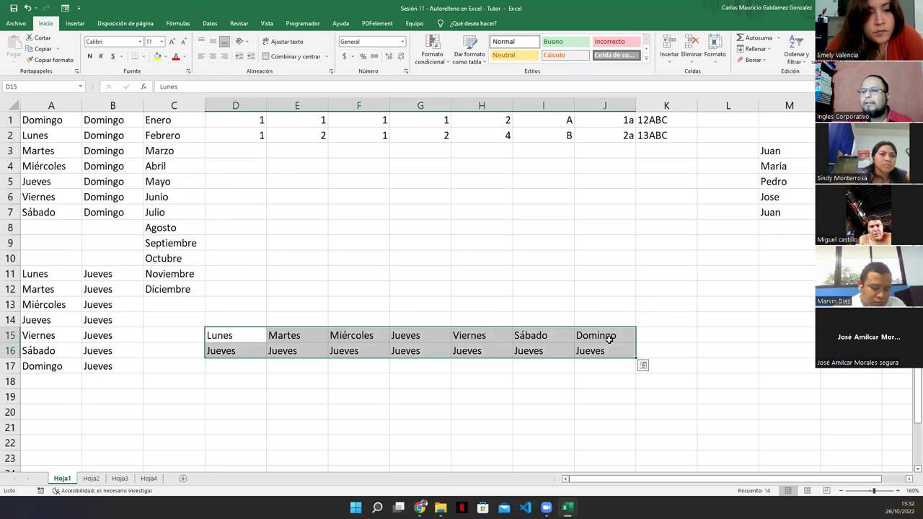
# Enter Enero in C15 and C16 and copy it down to C22.
pyautogui.click(165, 120)
pyautogui.click(158, 335)
pyautogui.write('Enero')
pyautogui.press('Return')
pyautogui.write('Enero')
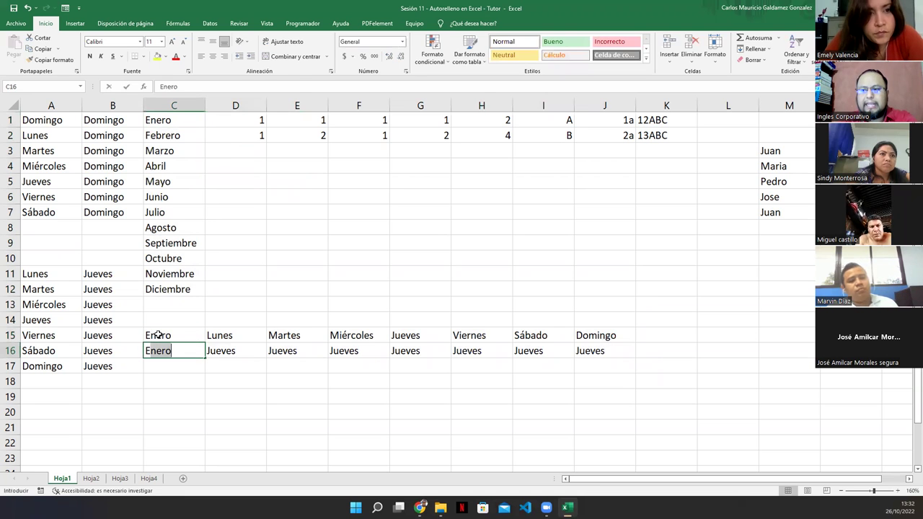
pyautogui.press('Return')
pyautogui.moveTo(157, 335); pyautogui.dragTo(159, 351)
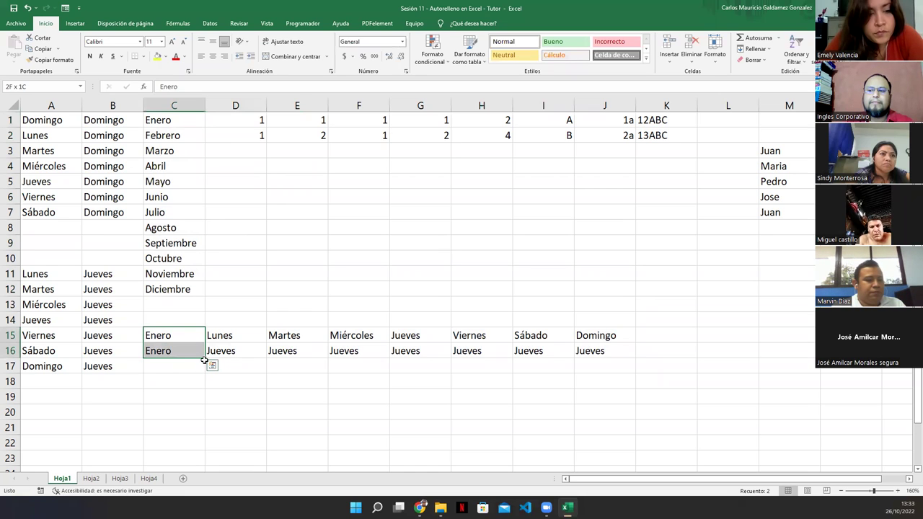
pyautogui.moveTo(205, 359); pyautogui.dragTo(200, 447)
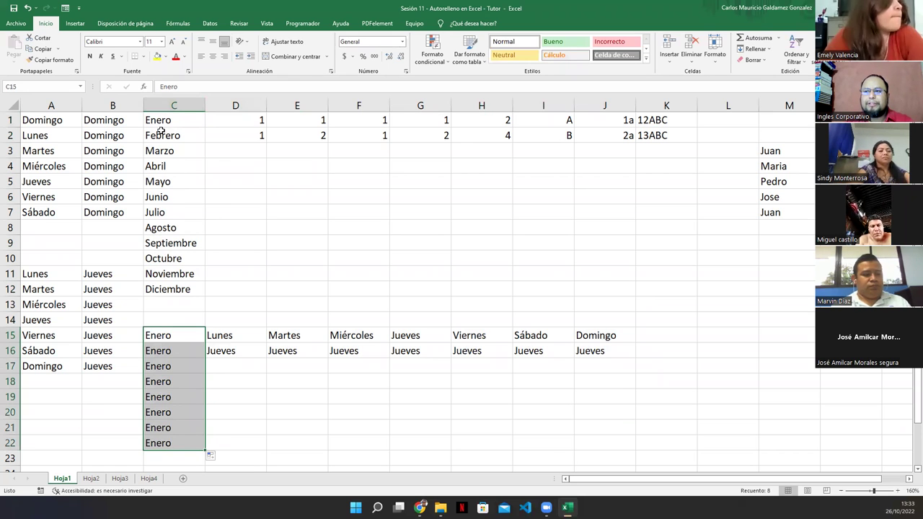
pyautogui.moveTo(163, 120); pyautogui.dragTo(173, 292)
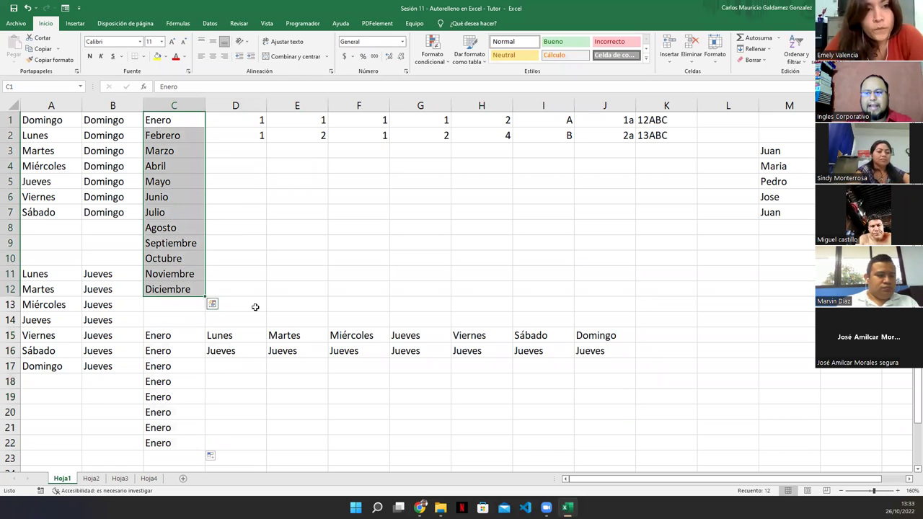
pyautogui.click(248, 304)
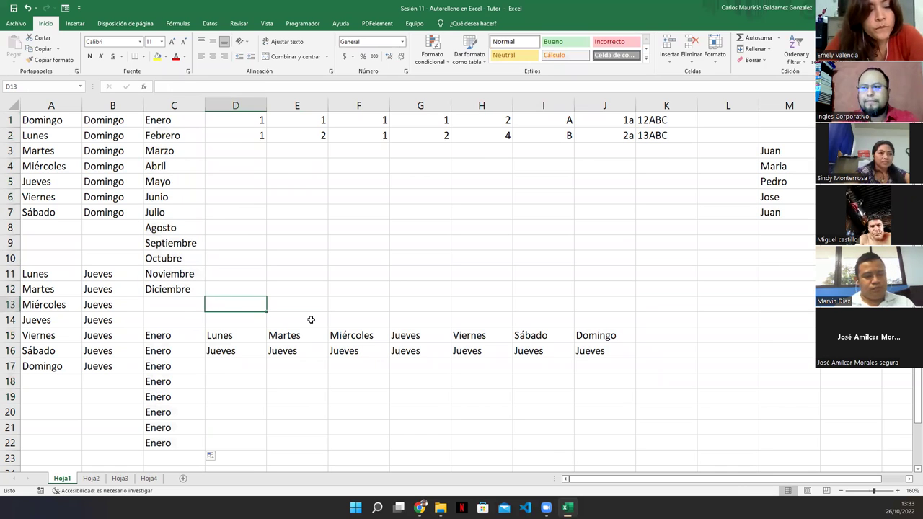
# Enter Enero and Febrero in D13:E13 and fill right to O13, ending at Diciembre.
pyautogui.press('F2')
pyautogui.write('Enero')
pyautogui.press('Tab')
pyautogui.write('Febrero')
pyautogui.press('Return')
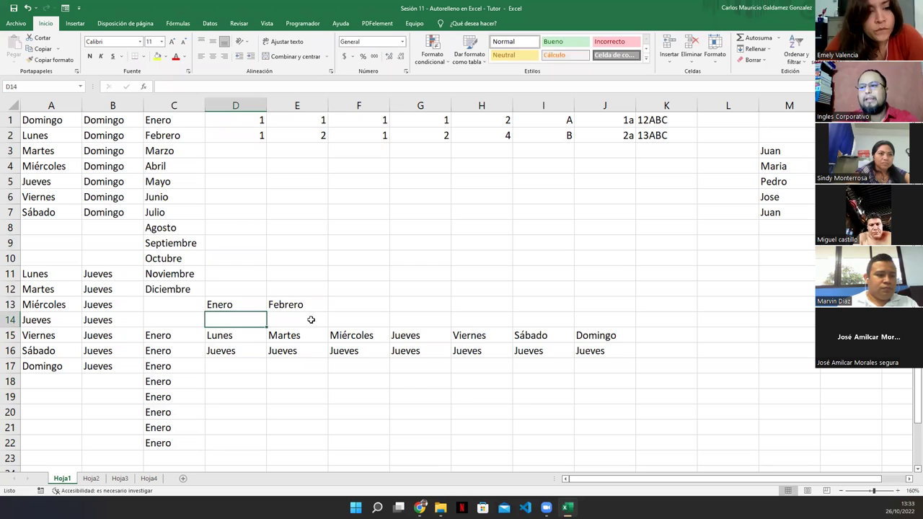
pyautogui.press('Up')
pyautogui.hotkey('shift', 'Right')
pyautogui.moveTo(325, 311); pyautogui.dragTo(876, 311)
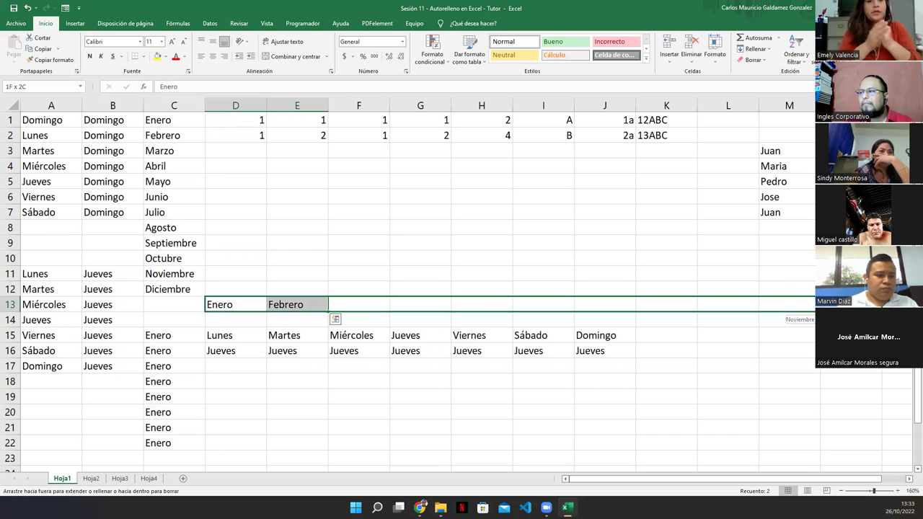
pyautogui.moveTo(875, 311); pyautogui.dragTo(728, 300)
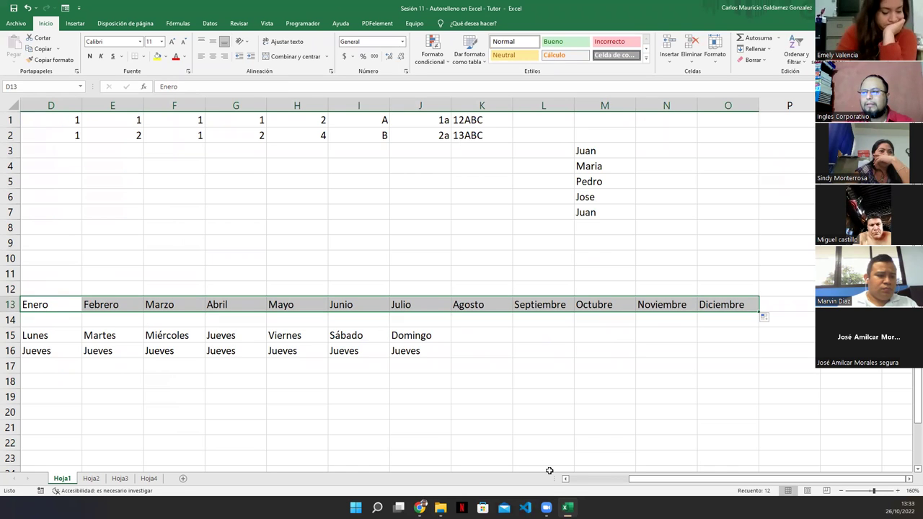
pyautogui.click(576, 481)
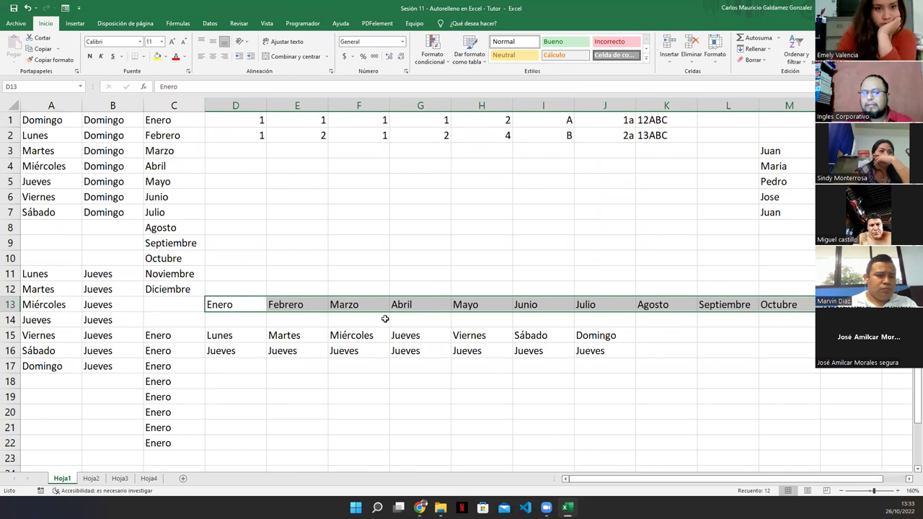
pyautogui.scroll(-1, 378, 316)
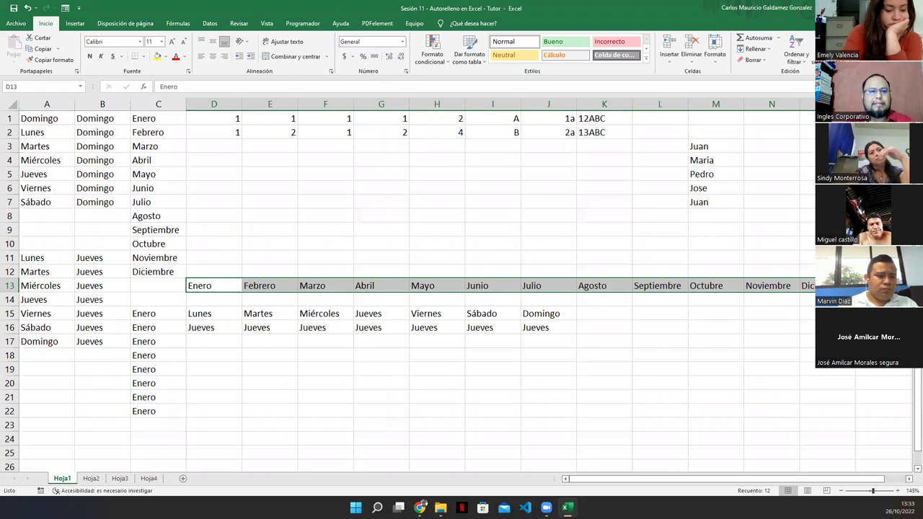
pyautogui.click(213, 285)
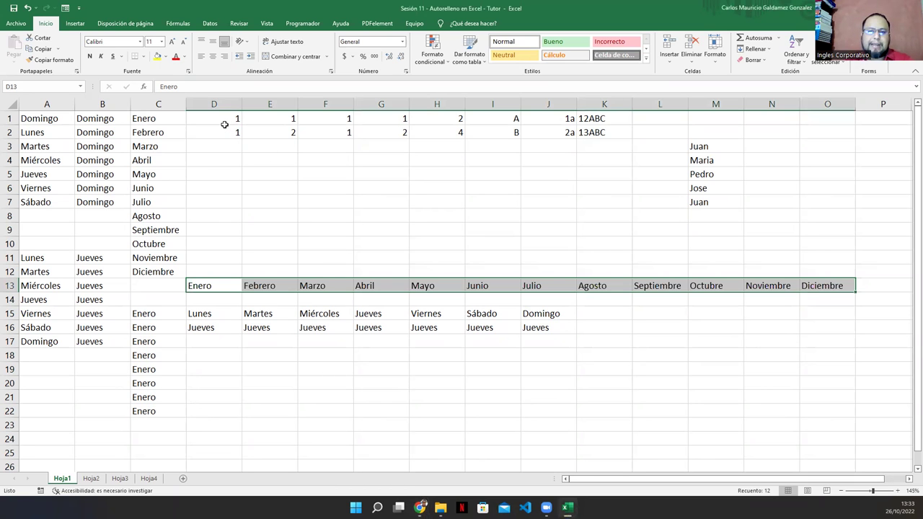
# Fill D1:D10 with 1s and extend E's 1, 2 seed down to row 10.
pyautogui.moveTo(223, 119); pyautogui.dragTo(220, 127)
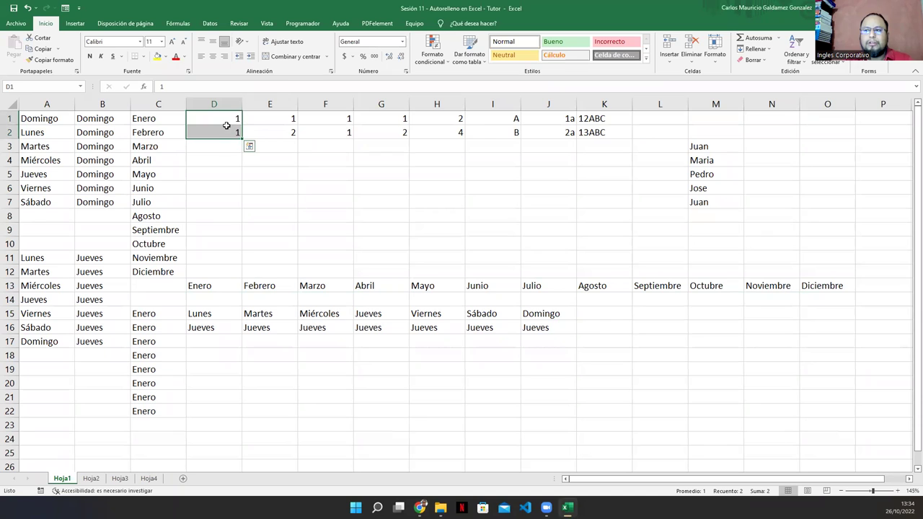
pyautogui.moveTo(242, 139); pyautogui.dragTo(241, 265)
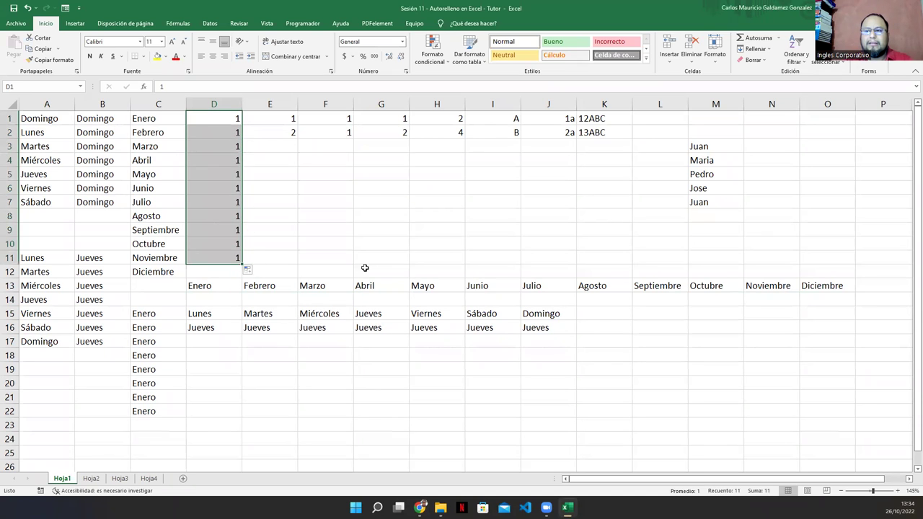
pyautogui.moveTo(242, 264); pyautogui.dragTo(241, 251)
pyautogui.moveTo(281, 121); pyautogui.dragTo(300, 249)
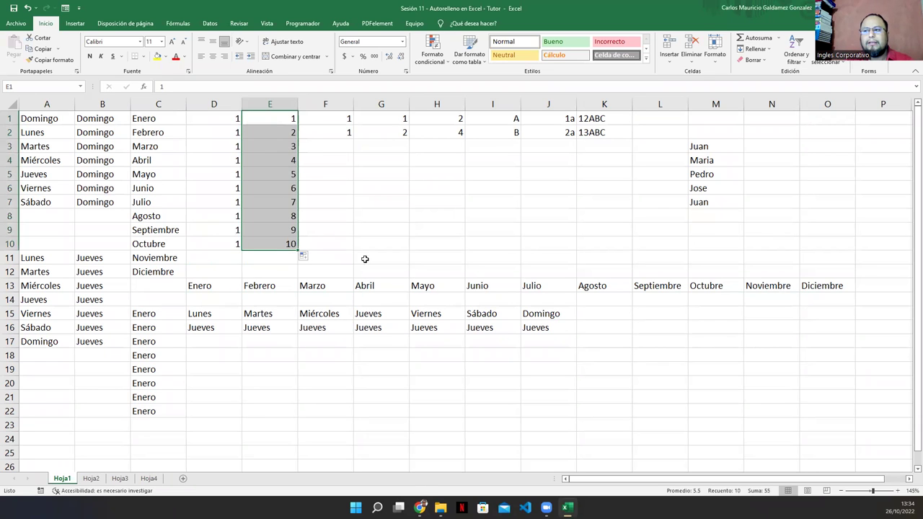
# Change F2 and F3 to 3 and 5, then extend the odd numbers to 19 in F10.
pyautogui.moveTo(332, 122); pyautogui.dragTo(333, 131)
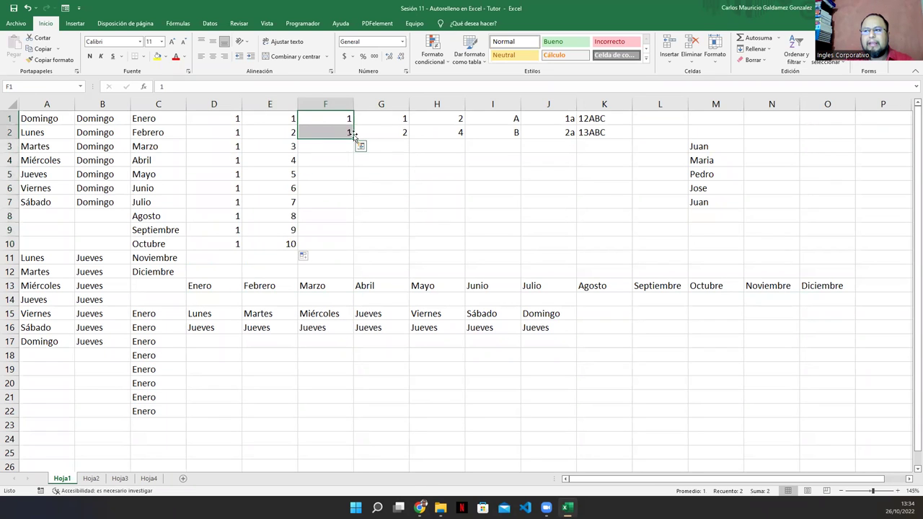
pyautogui.click(346, 132)
pyautogui.write('3')
pyautogui.press('Return')
pyautogui.write('5')
pyautogui.press('Return')
pyautogui.press('Up')
pyautogui.press('Up')
pyautogui.press('Up')
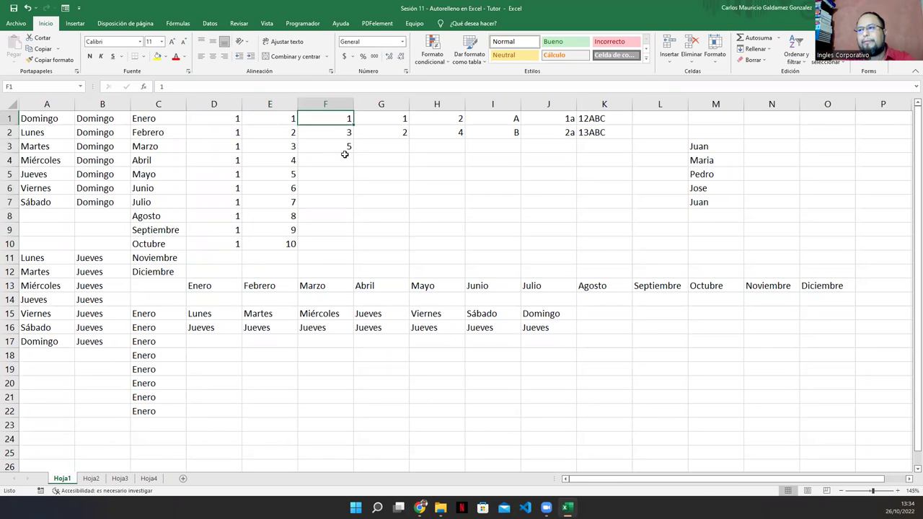
pyautogui.hotkey('shift', 'Down')
pyautogui.hotkey('shift', 'Down')
pyautogui.moveTo(344, 155); pyautogui.dragTo(341, 248)
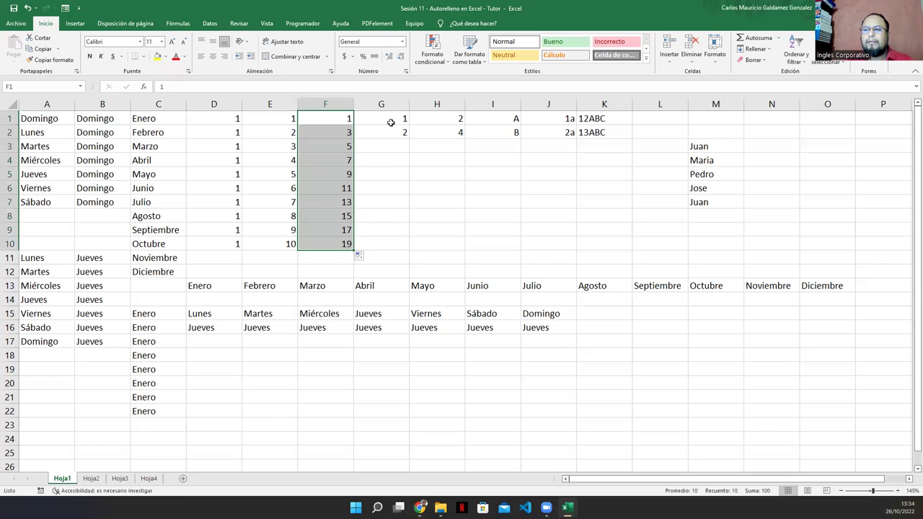
# Fill G1:G10 with 1 to 10 and H1:H10 with evens 2 to 20, then inspect I1:I2.
pyautogui.moveTo(390, 122); pyautogui.dragTo(391, 131)
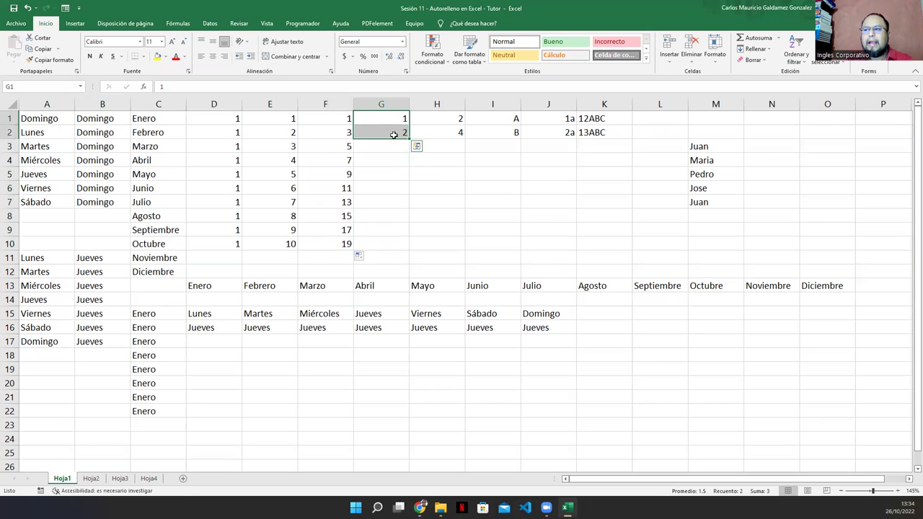
pyautogui.moveTo(409, 137); pyautogui.dragTo(398, 245)
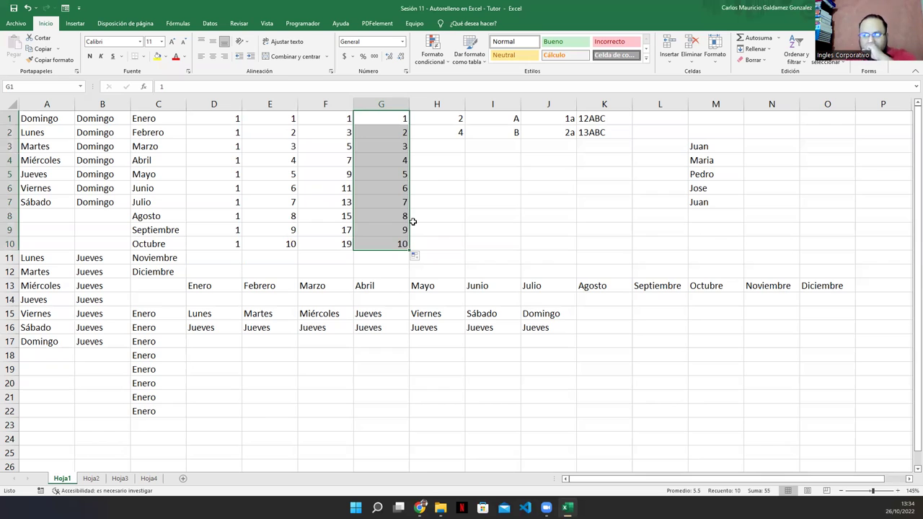
pyautogui.moveTo(435, 119); pyautogui.dragTo(456, 249)
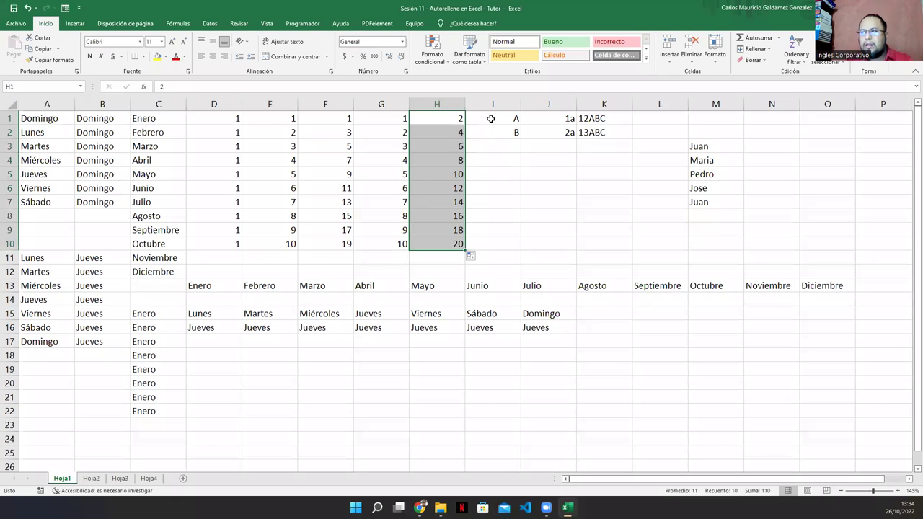
pyautogui.click(491, 119)
pyautogui.click(493, 134)
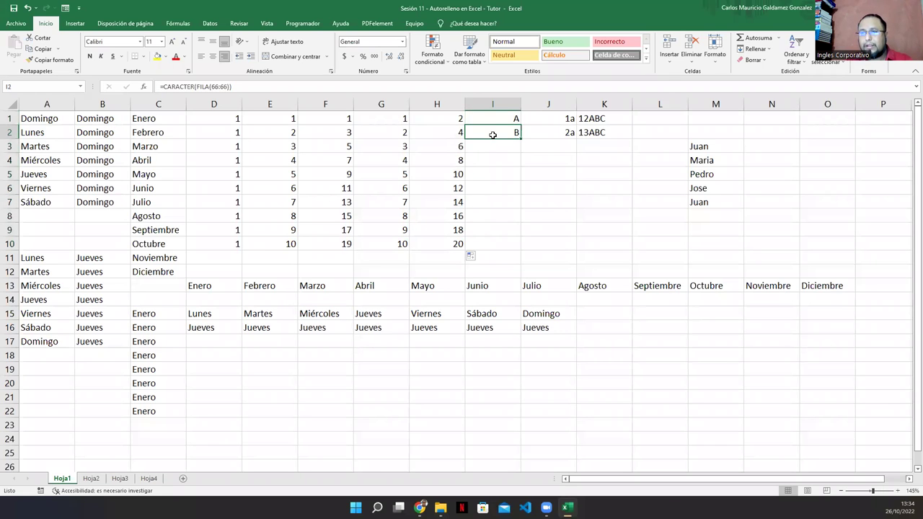
# Open the CARACTER Help article from the ScreenTip in I1's =CARACTER(FILA(65:65)) formula.
pyautogui.click(495, 119)
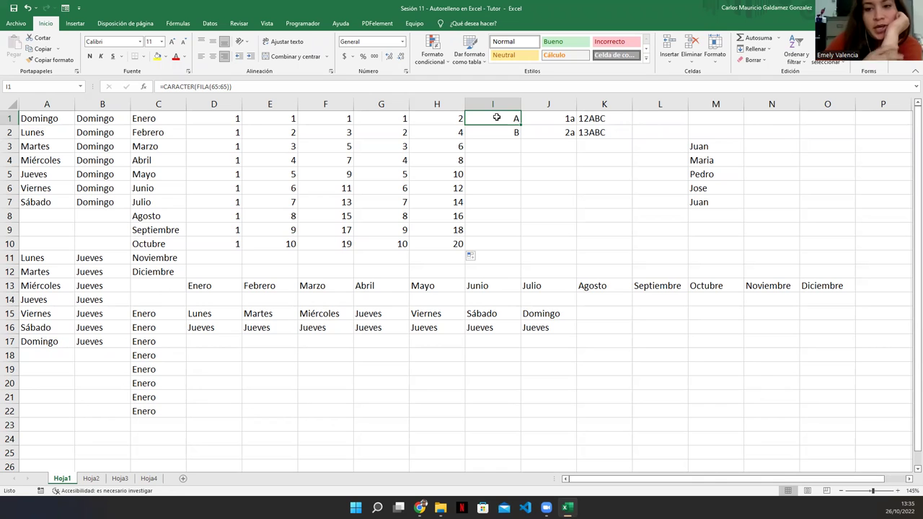
pyautogui.doubleClick(496, 117)
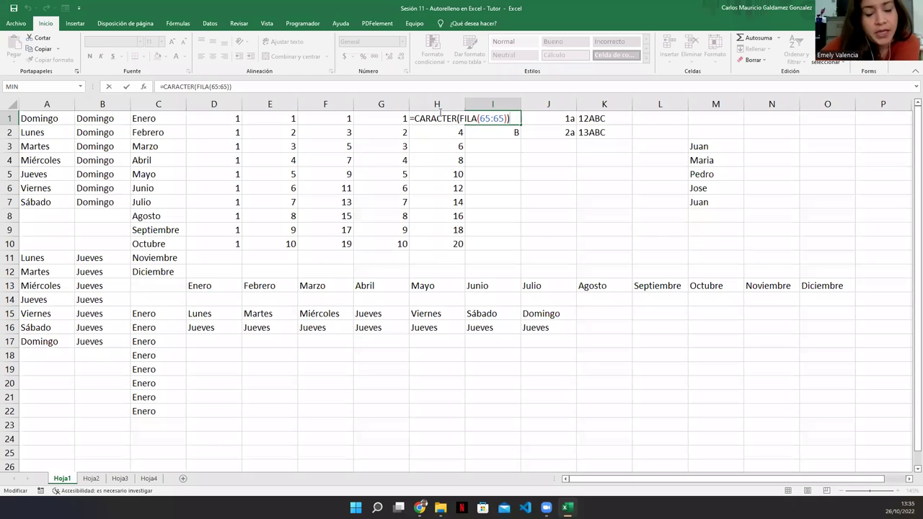
pyautogui.click(437, 117)
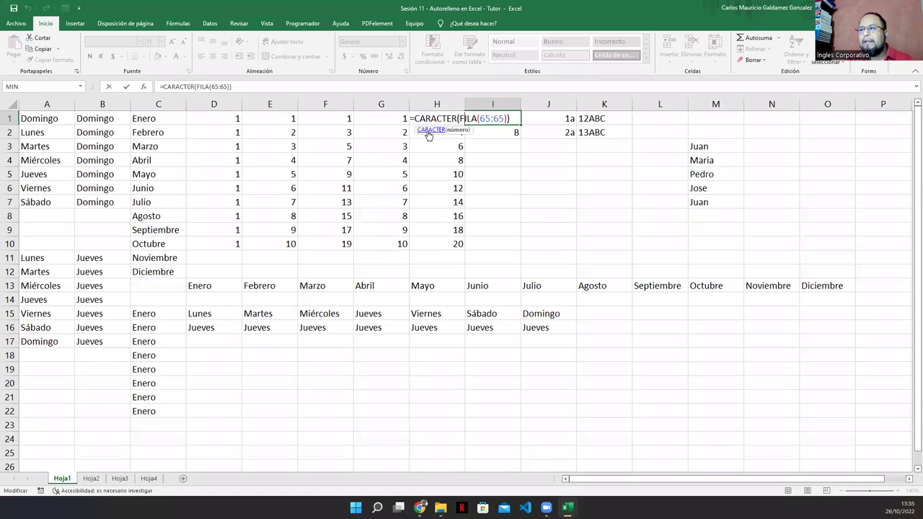
pyautogui.click(429, 131)
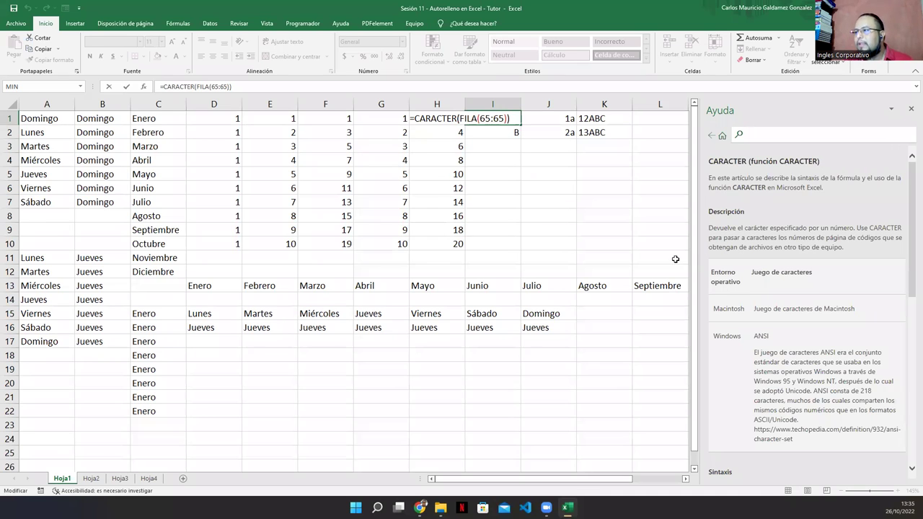
pyautogui.scroll(-3, 790, 354)
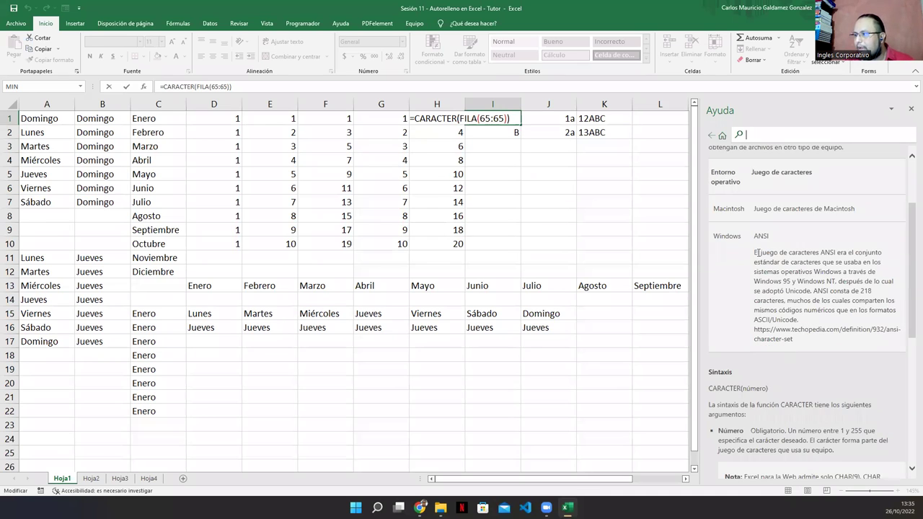
pyautogui.moveTo(755, 236); pyautogui.dragTo(770, 238)
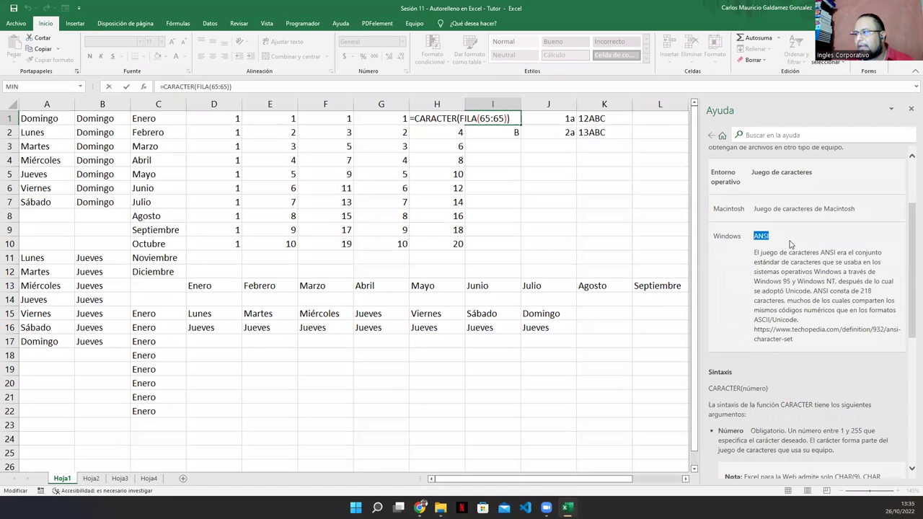
pyautogui.scroll(-3, 793, 249)
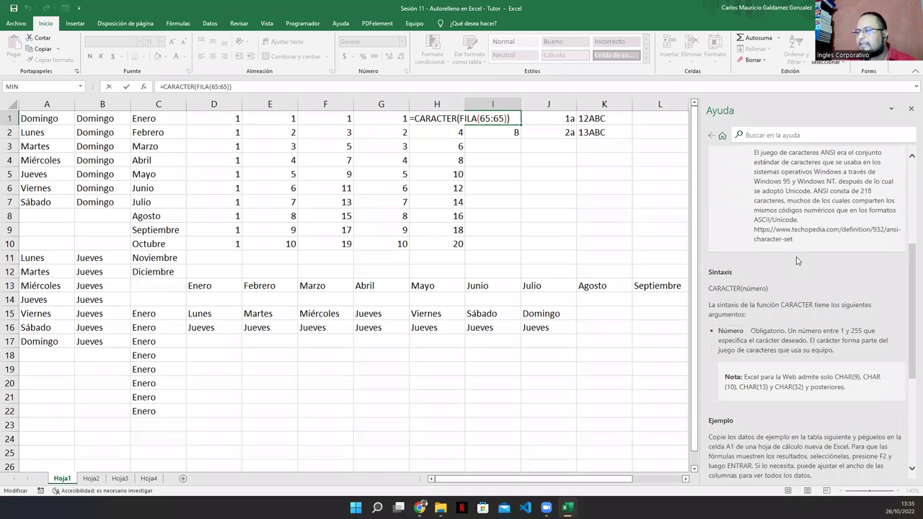
pyautogui.scroll(1, 797, 260)
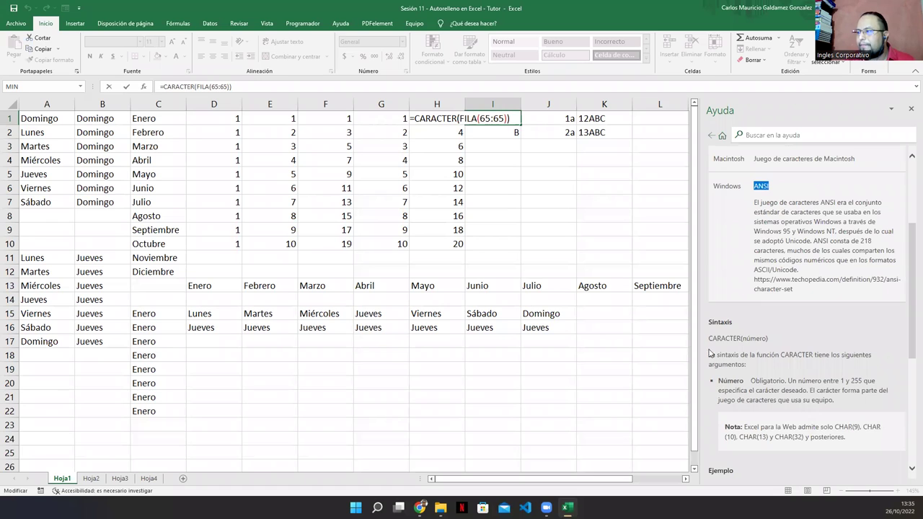
pyautogui.moveTo(709, 338); pyautogui.dragTo(792, 353)
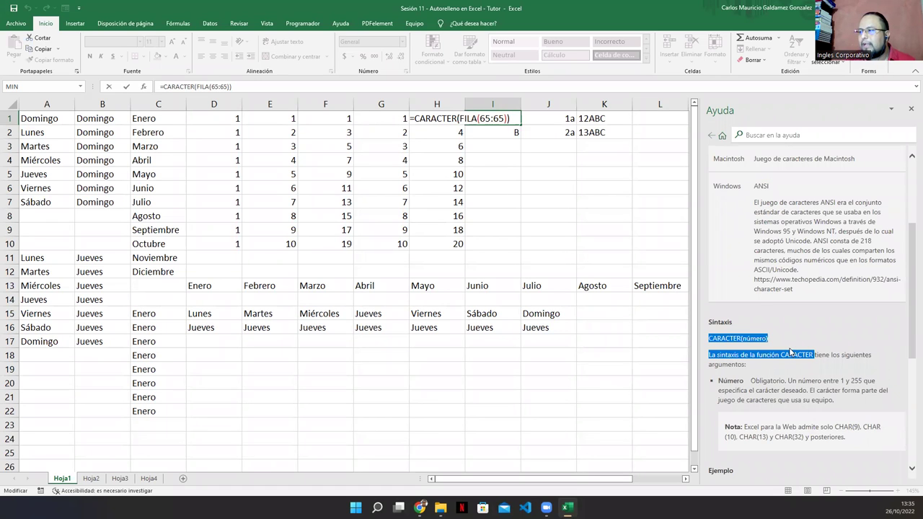
pyautogui.click(494, 197)
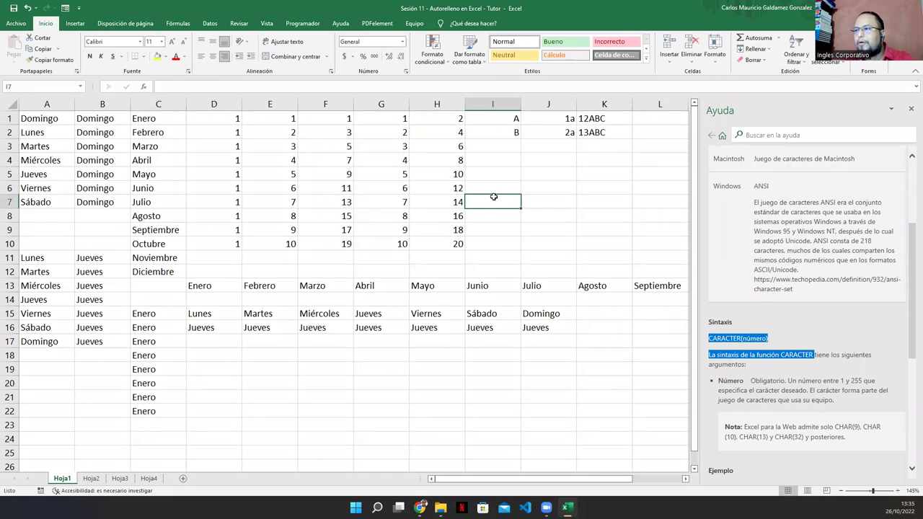
pyautogui.write('=caracter')
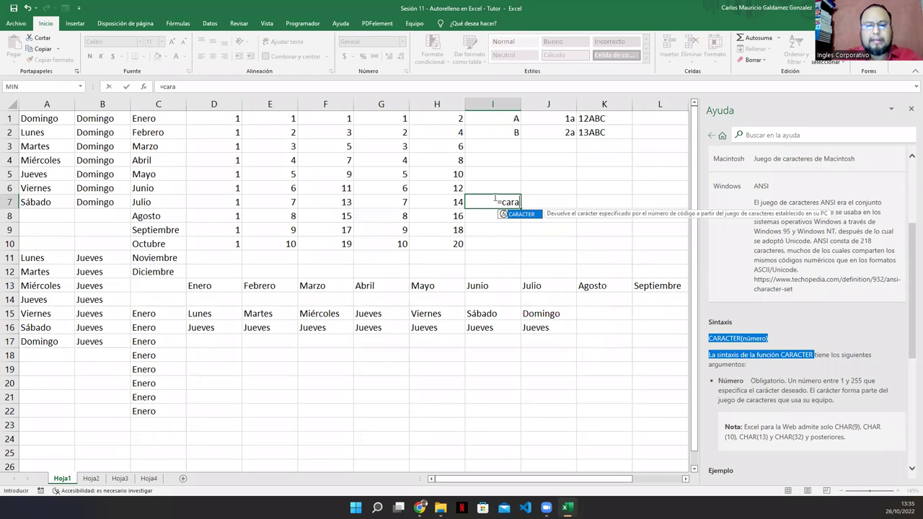
pyautogui.press('BackSpace')
pyautogui.press('BackSpace')
pyautogui.press('BackSpace')
pyautogui.press('BackSpace')
pyautogui.press('BackSpace')
pyautogui.write('ácter')
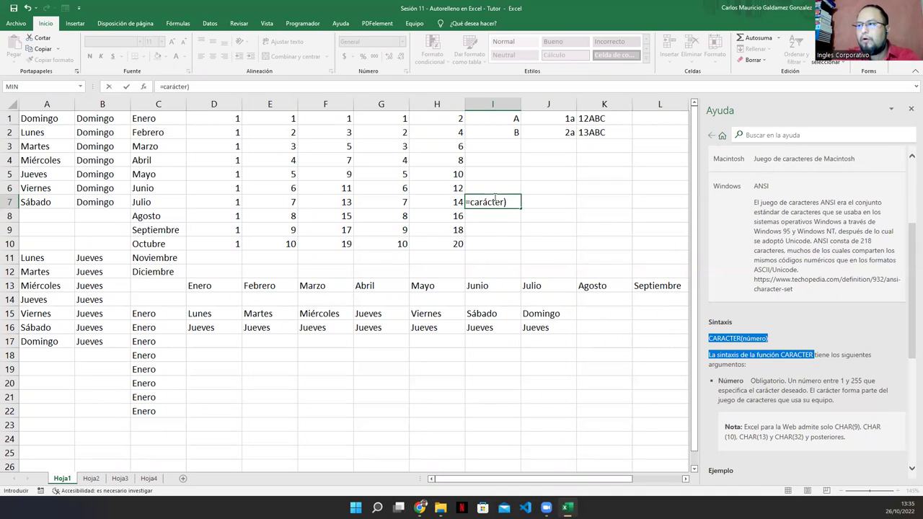
pyautogui.write('(10)')
pyautogui.press('Return')
pyautogui.click(494, 196)
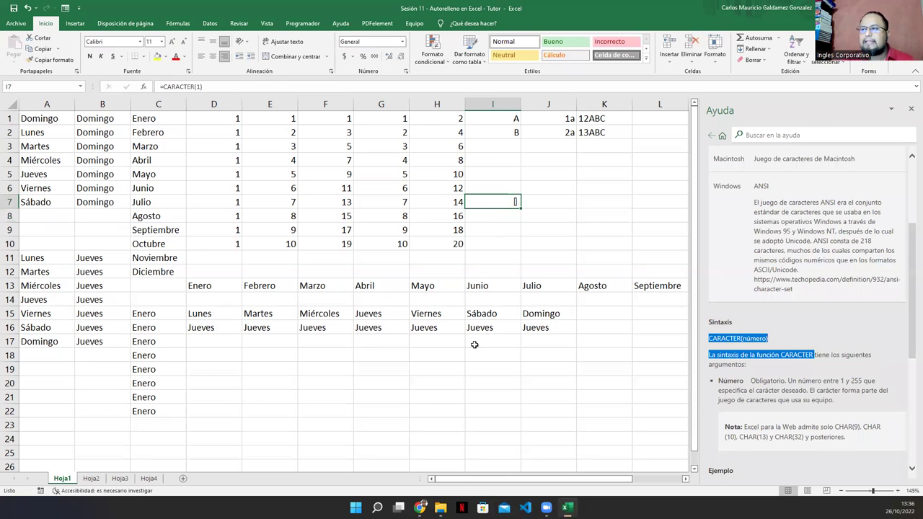
pyautogui.doubleClick(195, 88)
pyautogui.write('64')
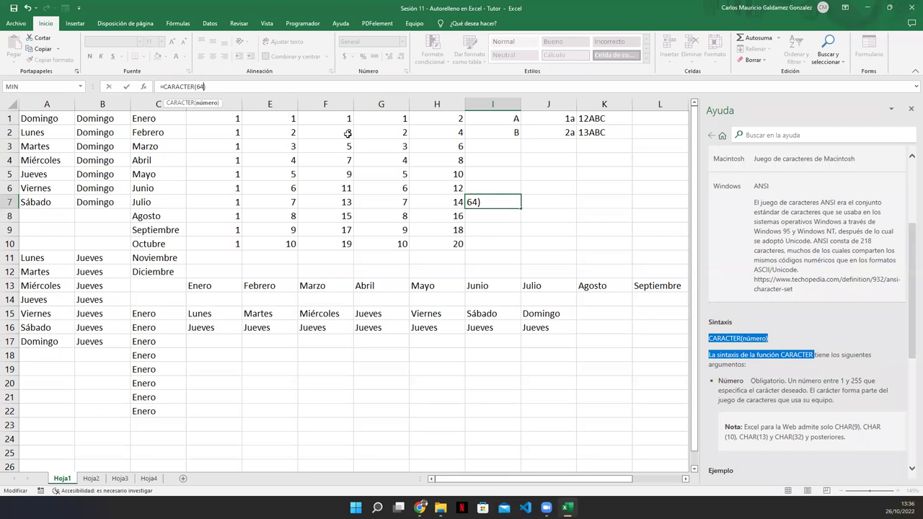
pyautogui.press('Return')
pyautogui.press('Up')
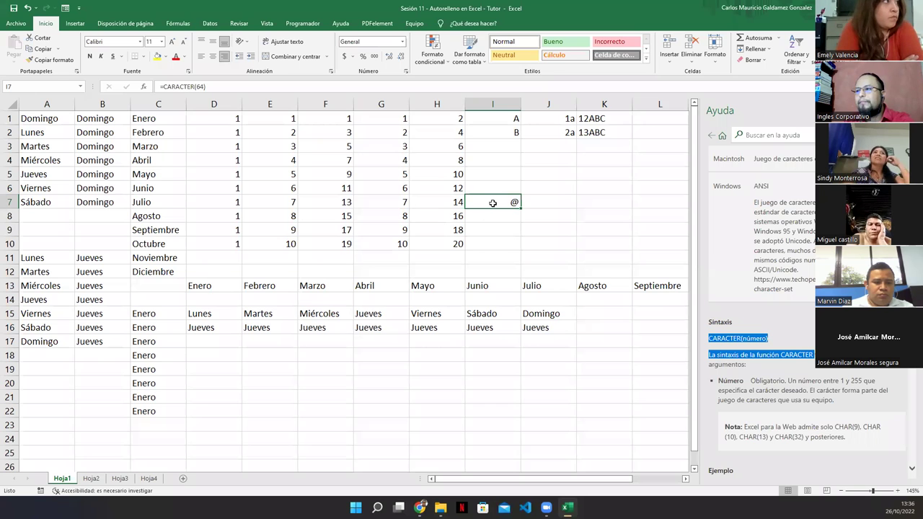
pyautogui.press('Delete')
# Open the FILA Help article from the argument tip in I1's =CARACTER(FILA(65:65)) formula.
pyautogui.click(512, 120)
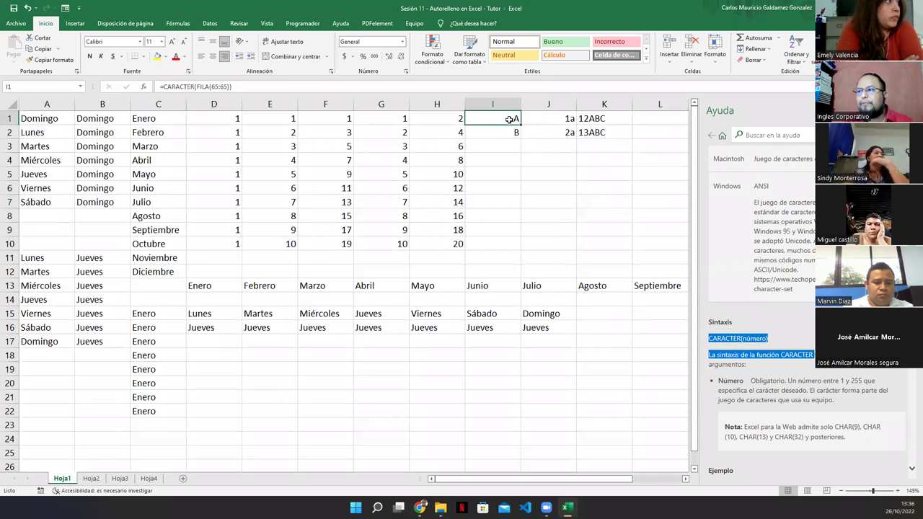
pyautogui.doubleClick(513, 120)
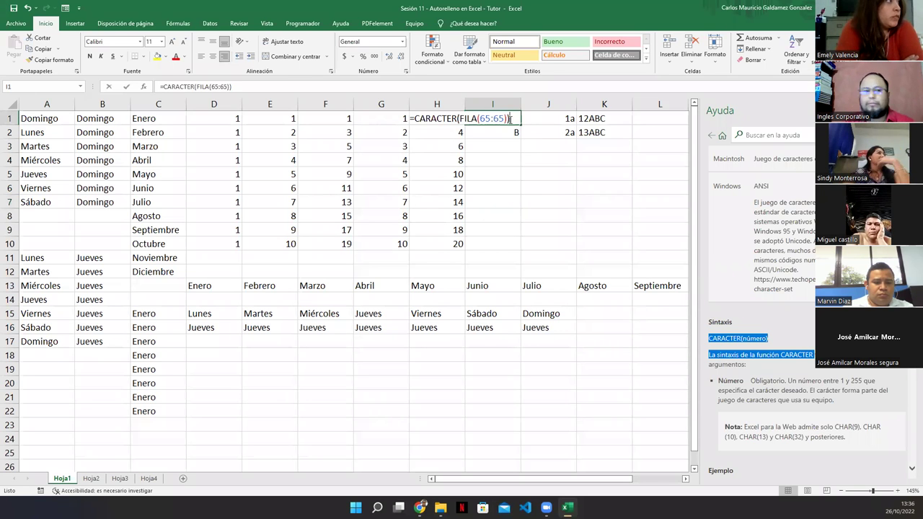
pyautogui.click(471, 123)
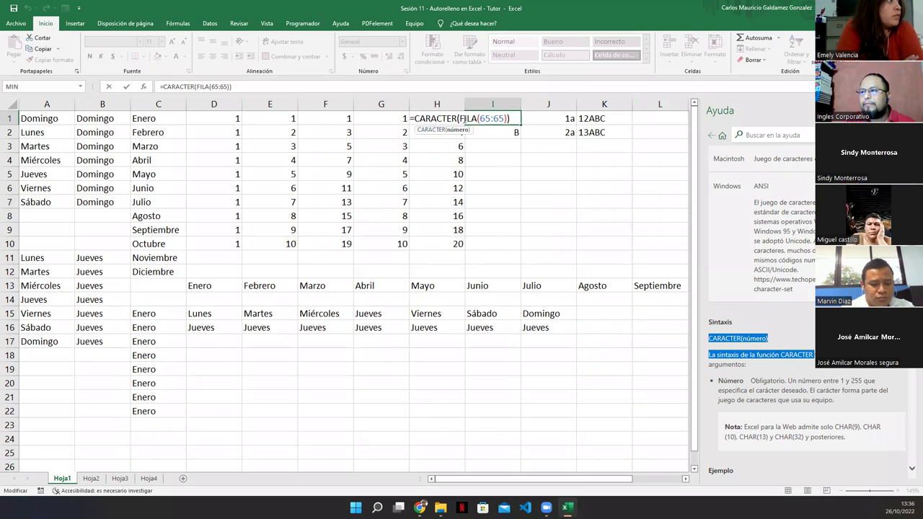
pyautogui.press('Right')
pyautogui.press('Right')
pyautogui.press('Right')
pyautogui.click(468, 131)
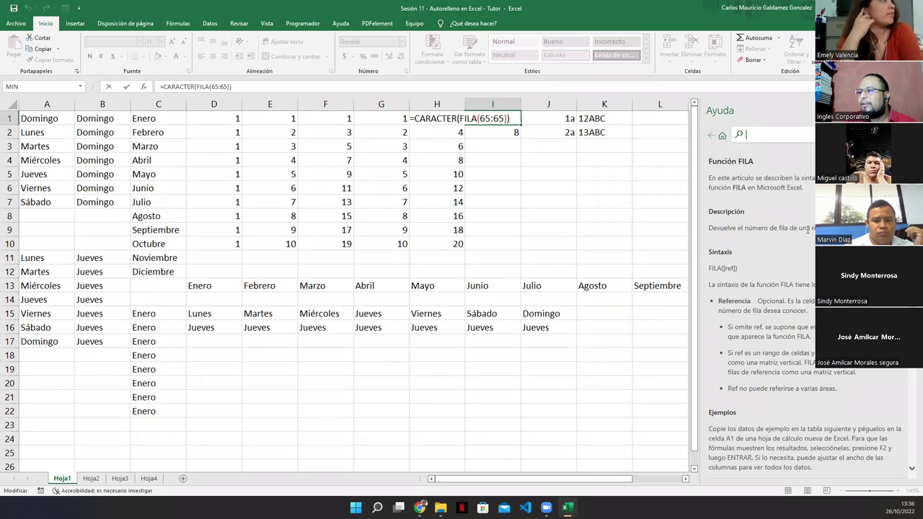
# Enter =FILA(1) in I5 and compare it with I1's CARACTER formula.
pyautogui.click(485, 175)
pyautogui.write('=fila(1')
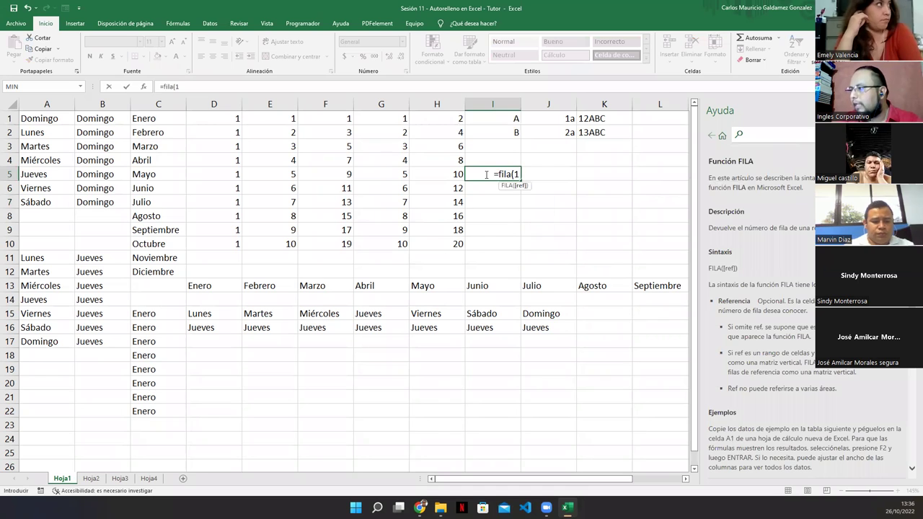
pyautogui.write(')')
pyautogui.press('Return')
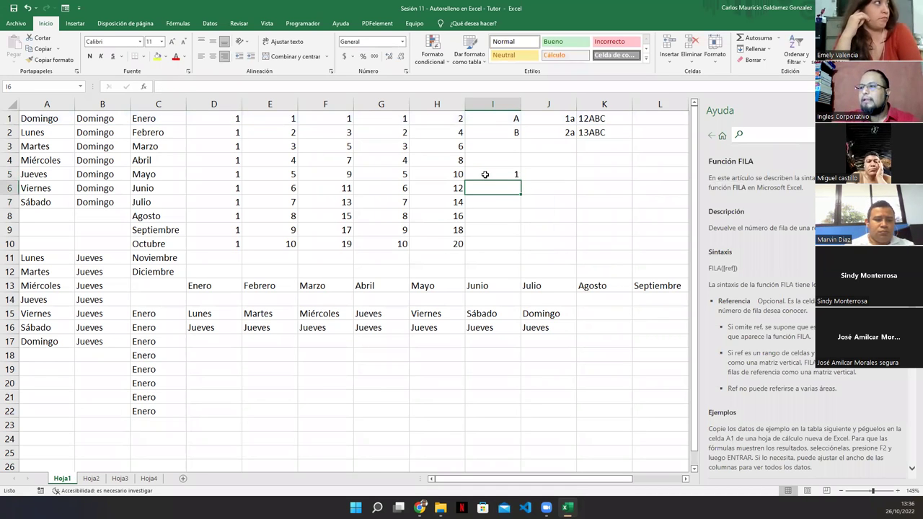
pyautogui.click(496, 121)
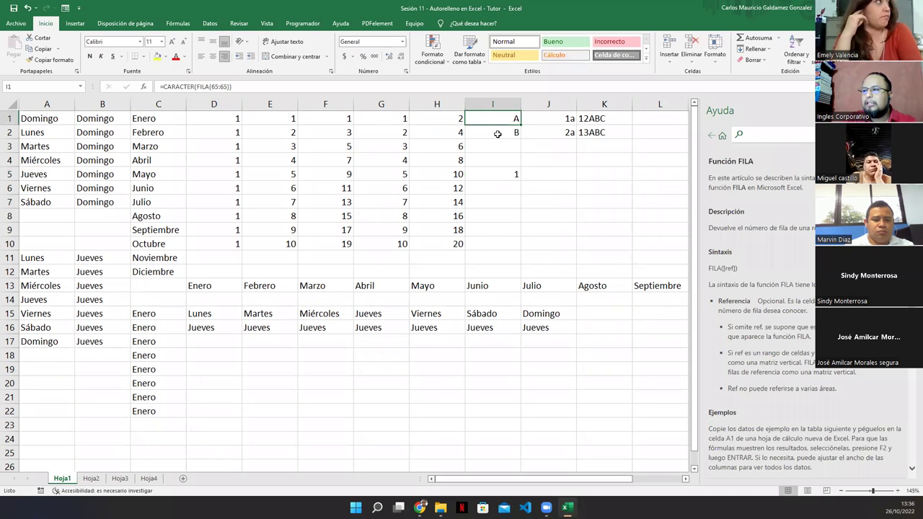
pyautogui.click(494, 173)
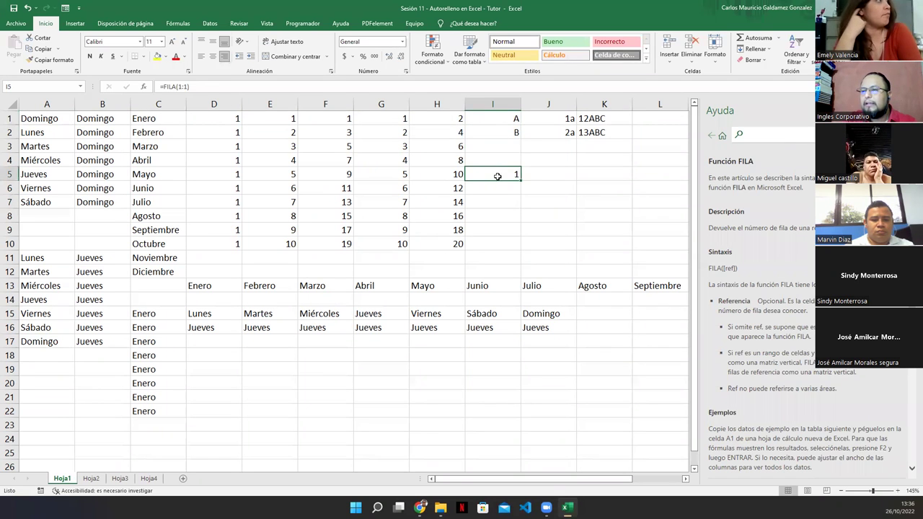
pyautogui.doubleClick(497, 177)
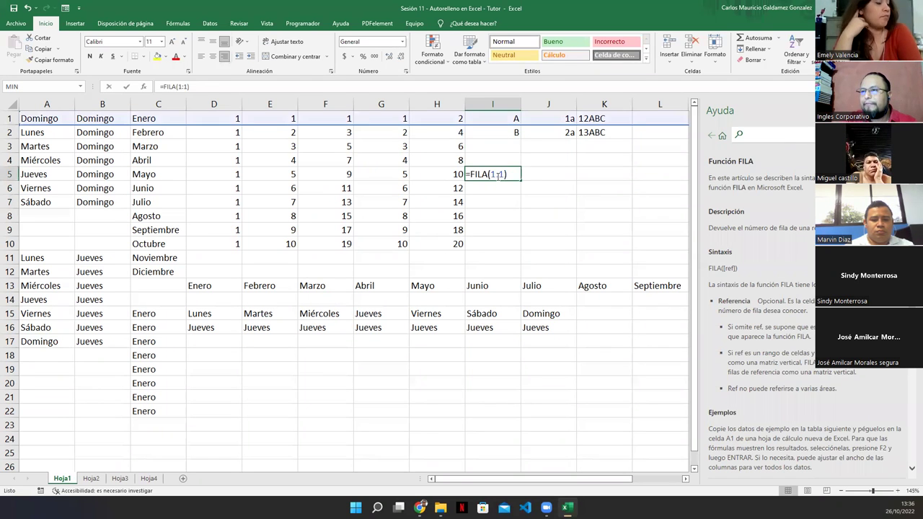
pyautogui.press('Escape')
pyautogui.click(501, 120)
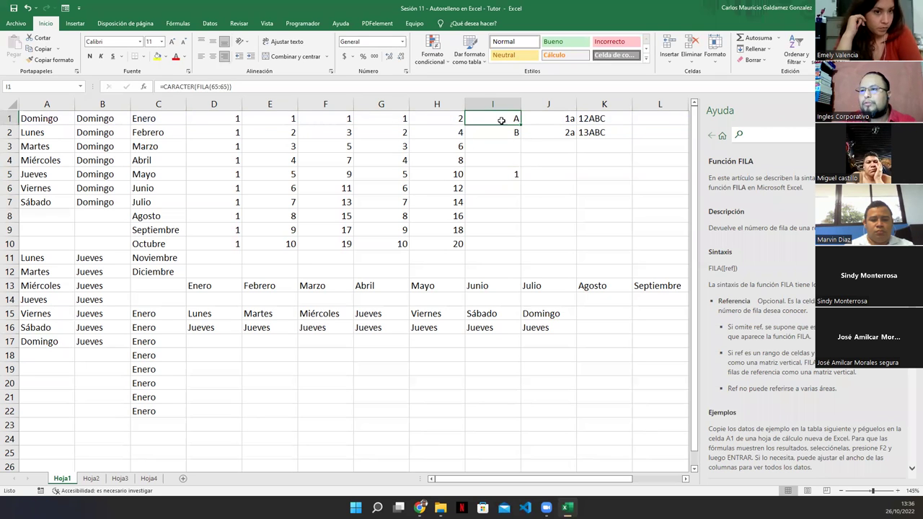
pyautogui.click(497, 177)
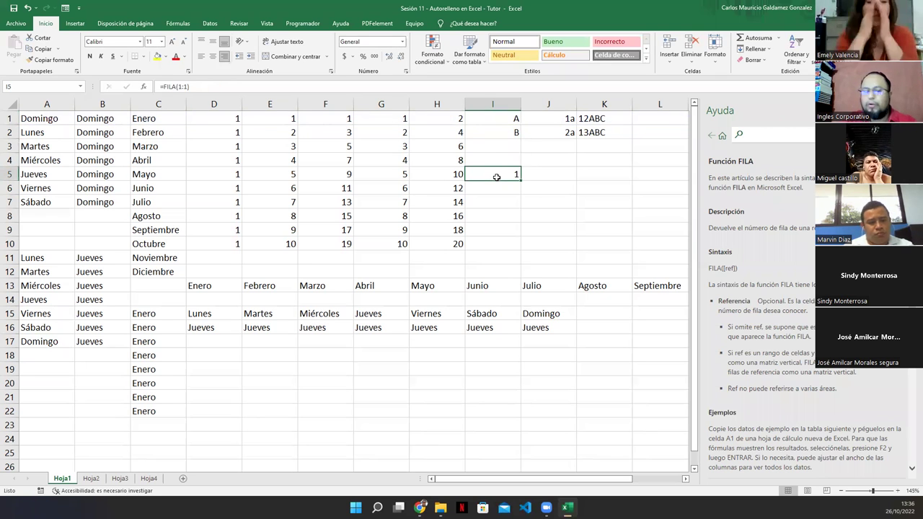
# Edit I5's FILA row reference to 60, then to 62.
pyautogui.doubleClick(496, 177)
pyautogui.press('BackSpace')
pyautogui.write('60')
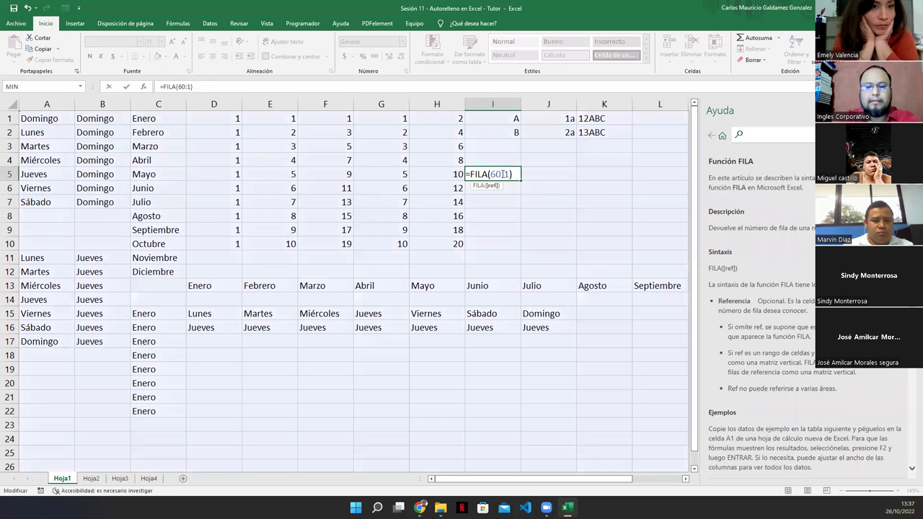
pyautogui.press('Return')
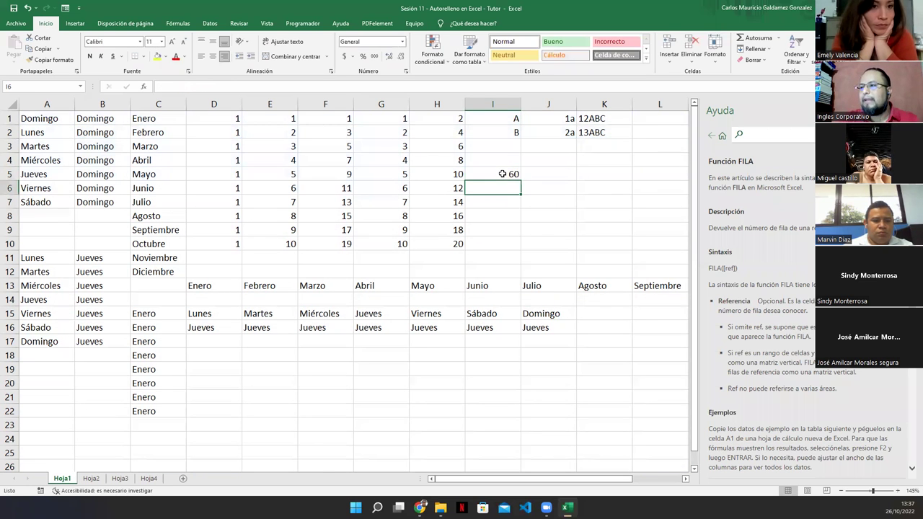
pyautogui.click(501, 174)
pyautogui.doubleClick(501, 173)
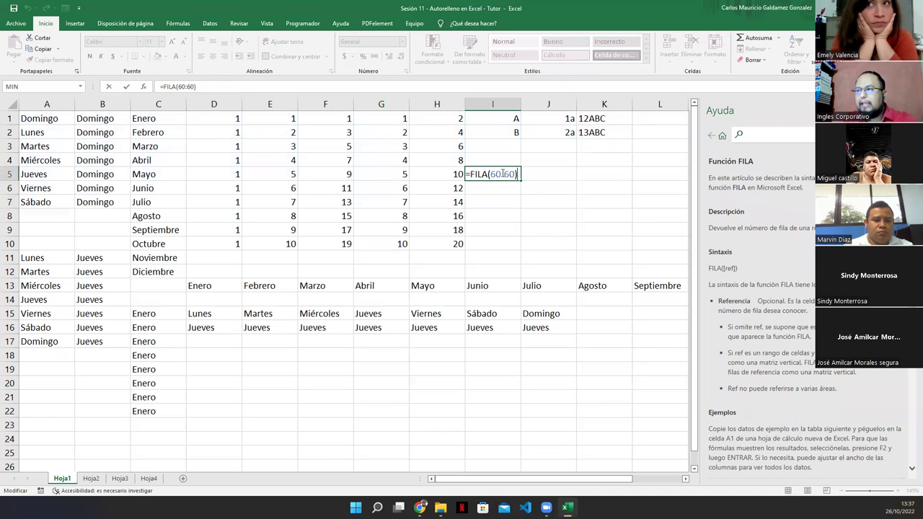
pyautogui.press('Left')
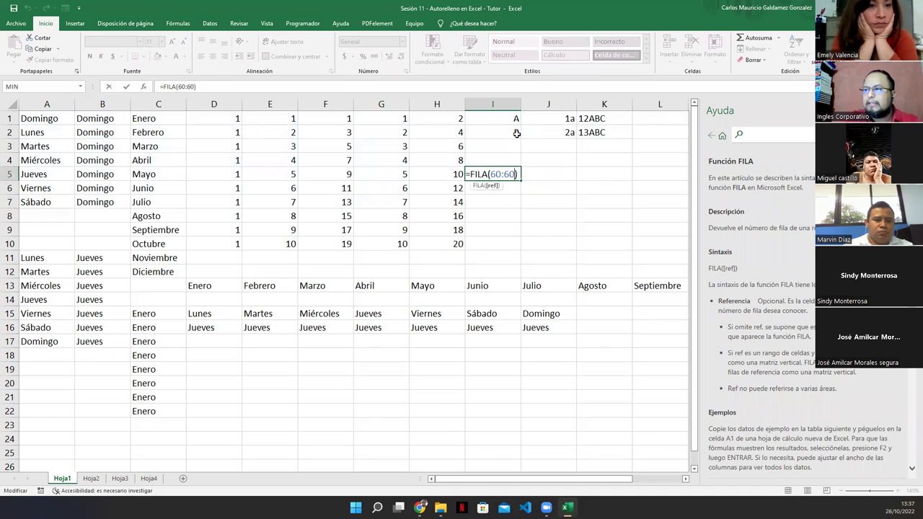
pyautogui.press('BackSpace')
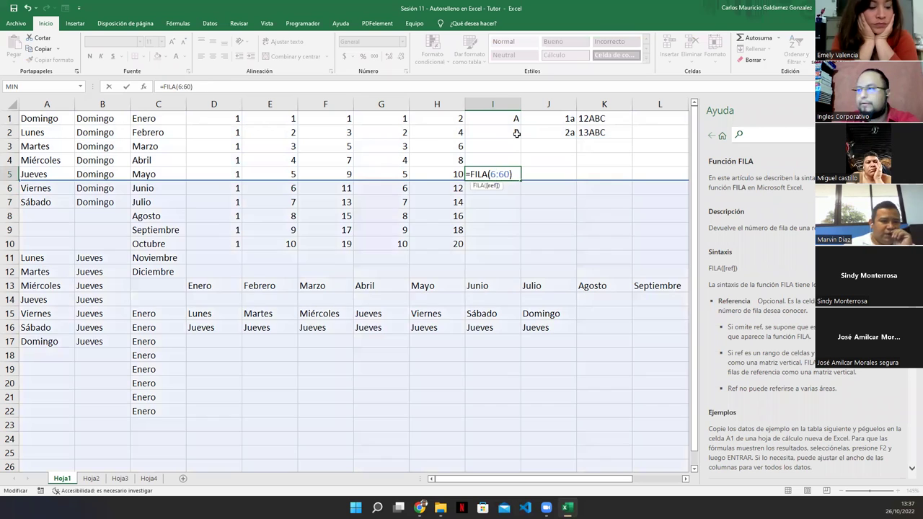
pyautogui.write('2')
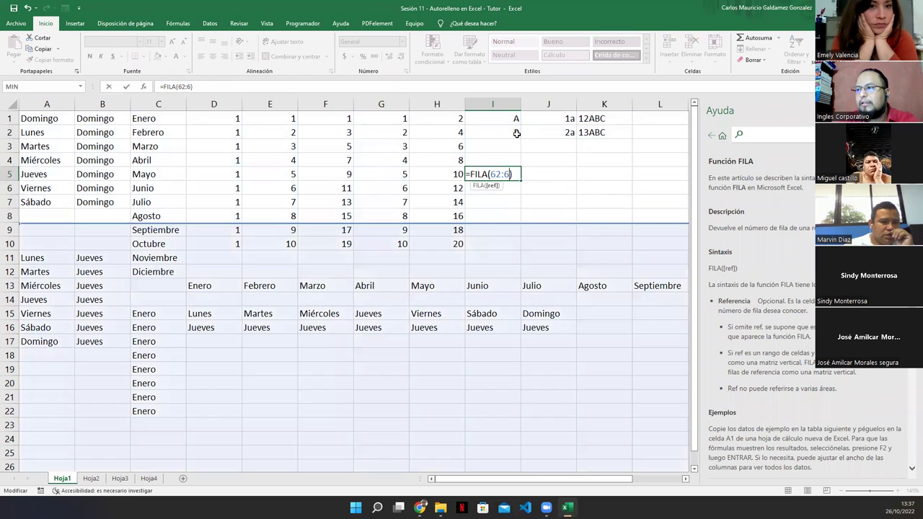
pyautogui.press('Return')
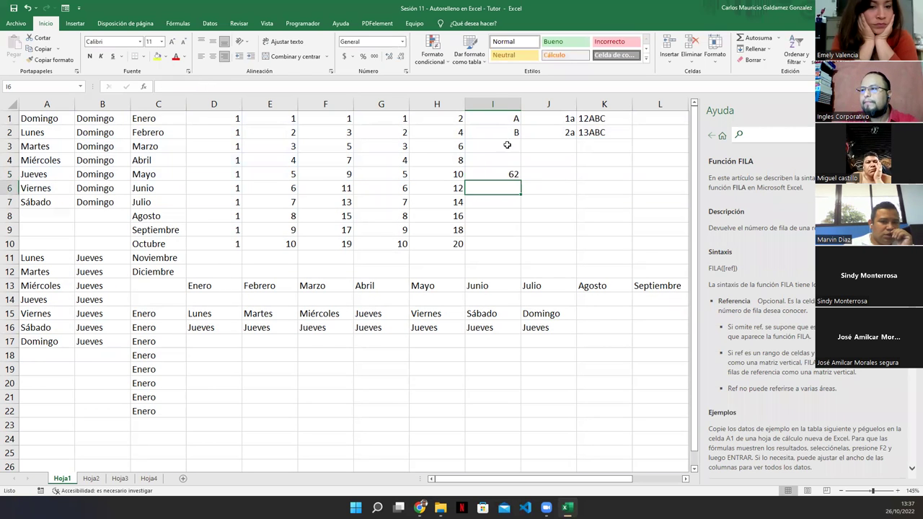
# Change I5's reference to 65:65 so the formula returns 65.
pyautogui.click(494, 122)
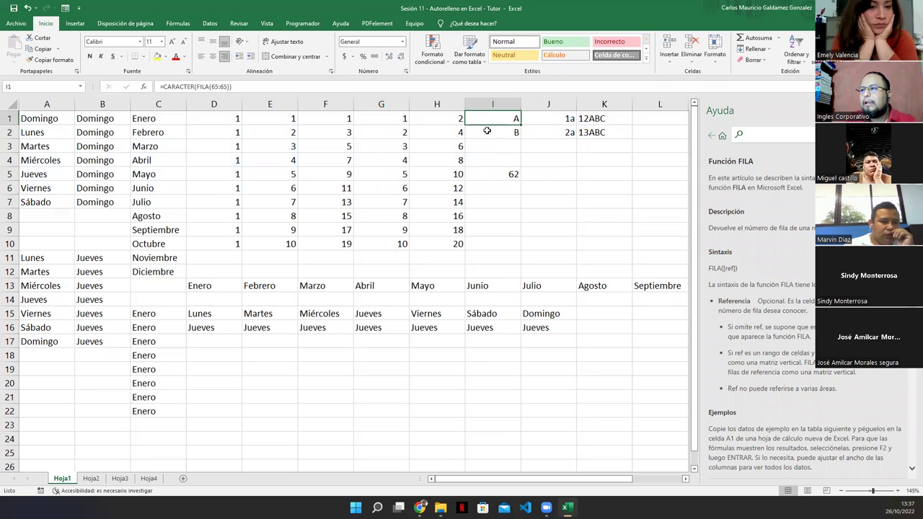
pyautogui.doubleClick(512, 174)
pyautogui.click(497, 175)
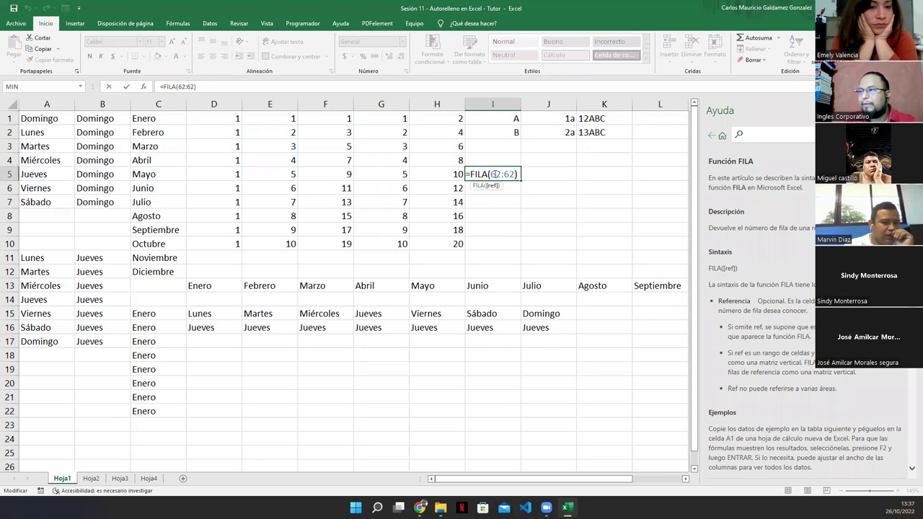
pyautogui.press('Delete')
pyautogui.write('5')
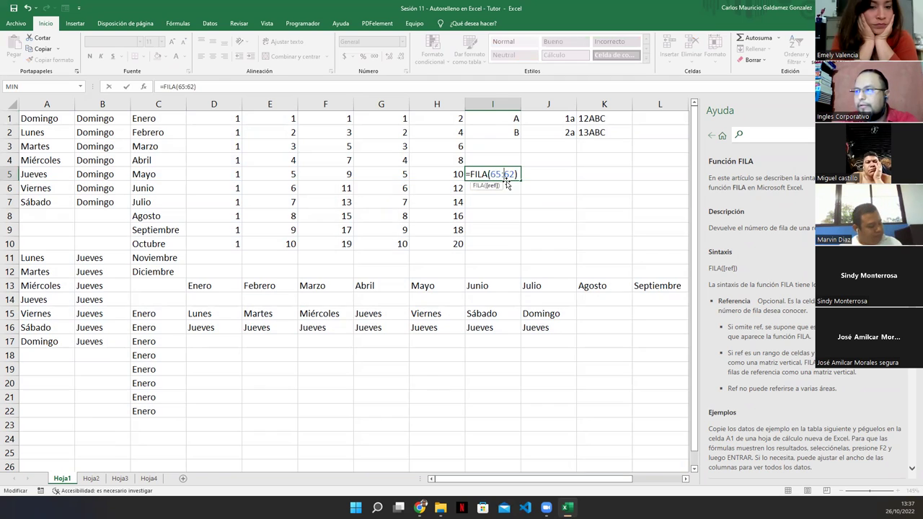
pyautogui.press('Return')
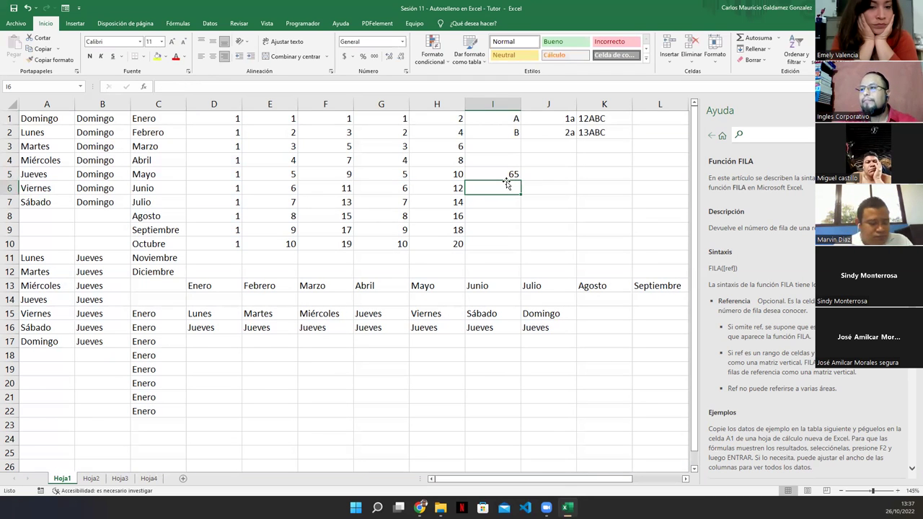
pyautogui.click(501, 175)
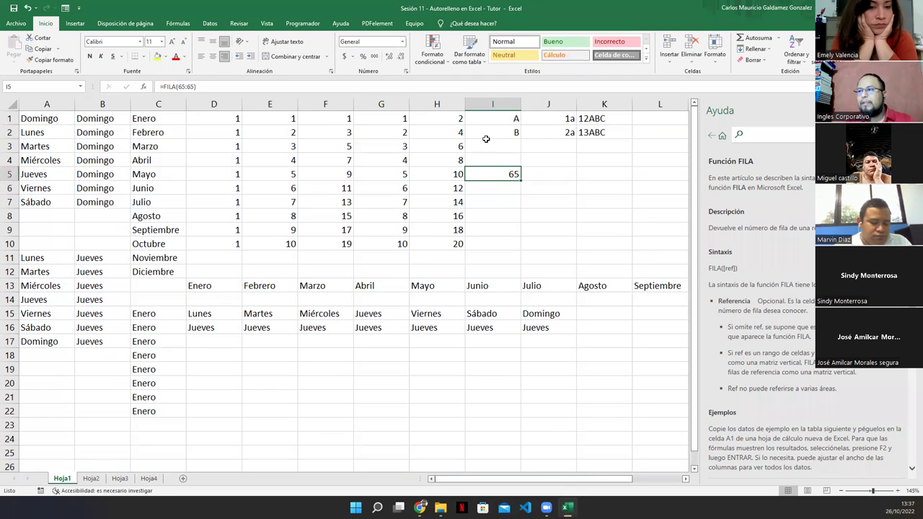
pyautogui.moveTo(481, 121); pyautogui.dragTo(502, 172)
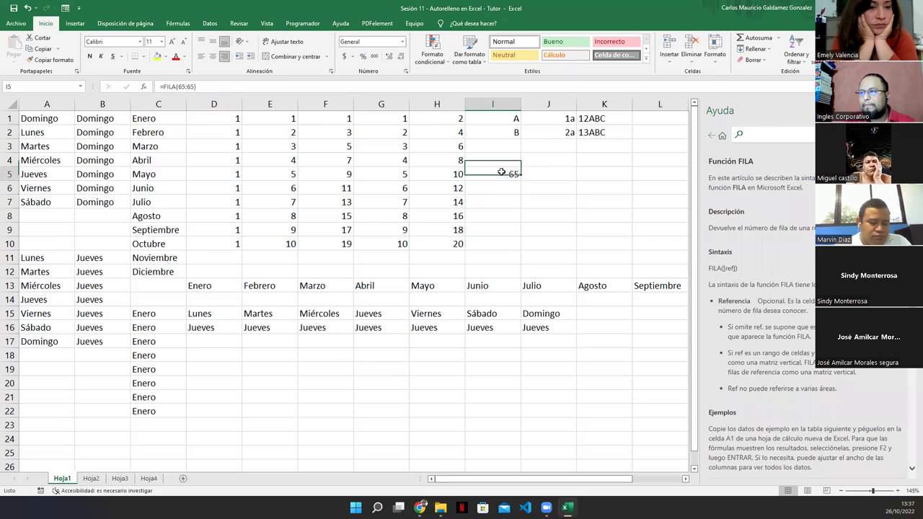
pyautogui.doubleClick(501, 171)
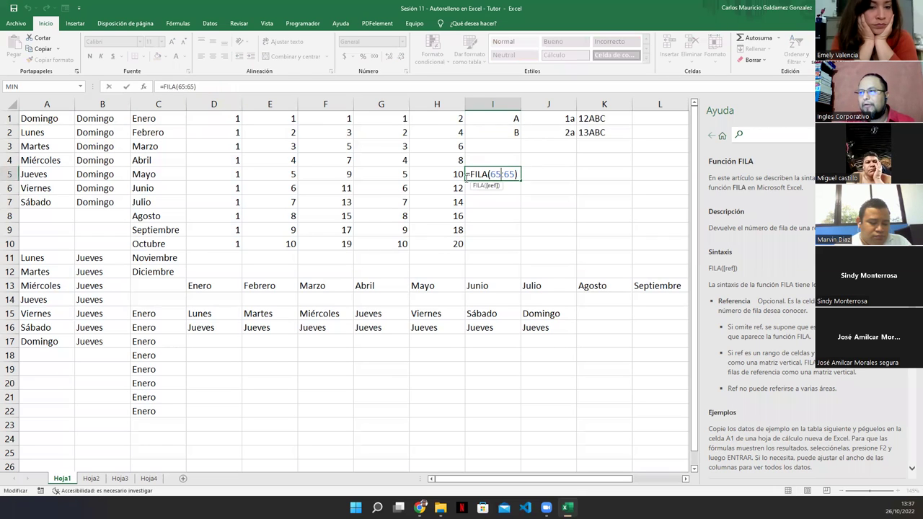
# Enter =CARACTER(I5) in I7 to test which letter it returns.
pyautogui.click(485, 208)
pyautogui.write('=CARACTER(')
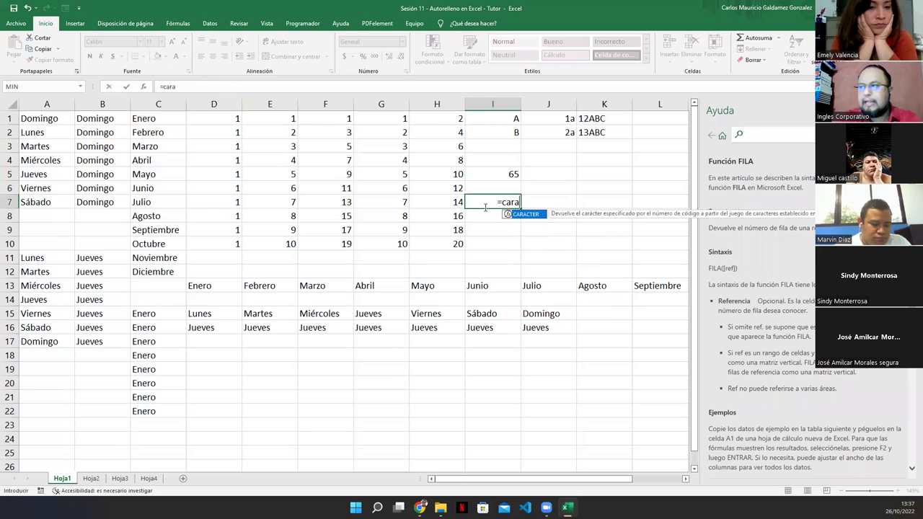
pyautogui.write('I5)')
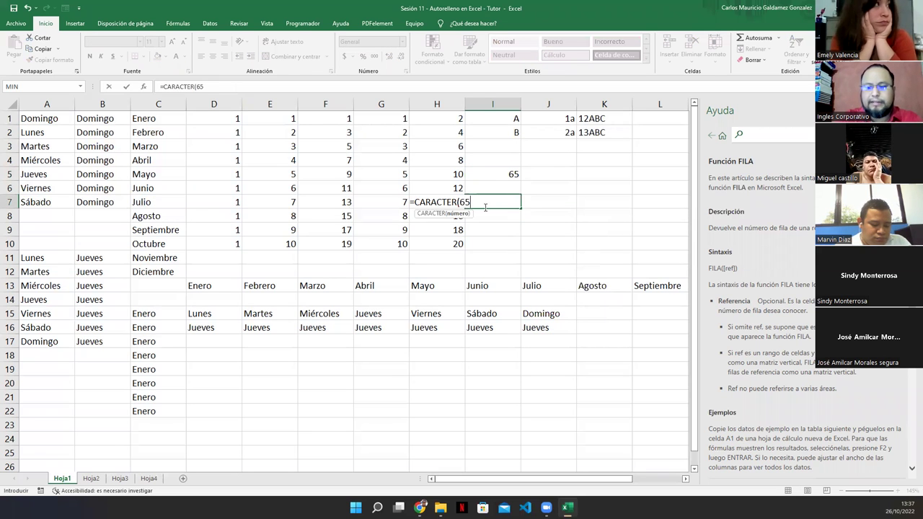
pyautogui.press('Return')
pyautogui.press('pagedown')
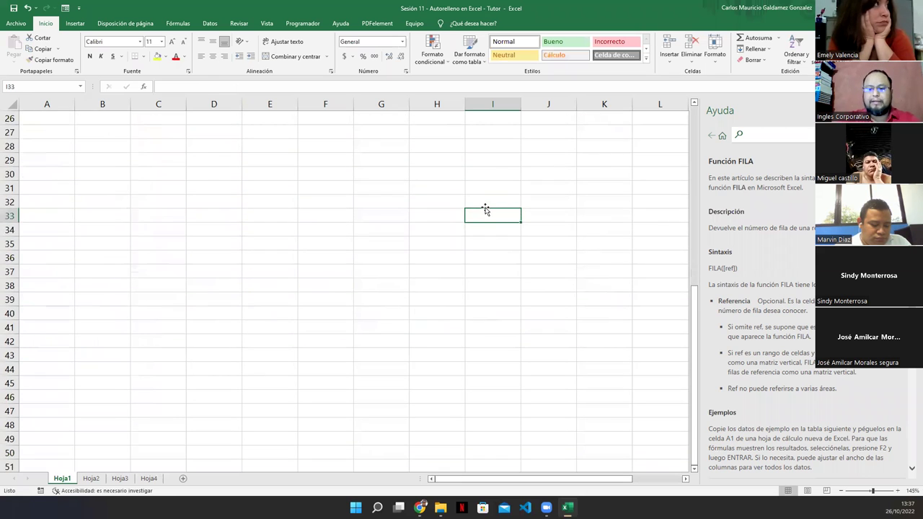
pyautogui.press('pageup')
# Clear cells I5:I7 and select the A and B cells in I1:I2.
pyautogui.click(486, 201)
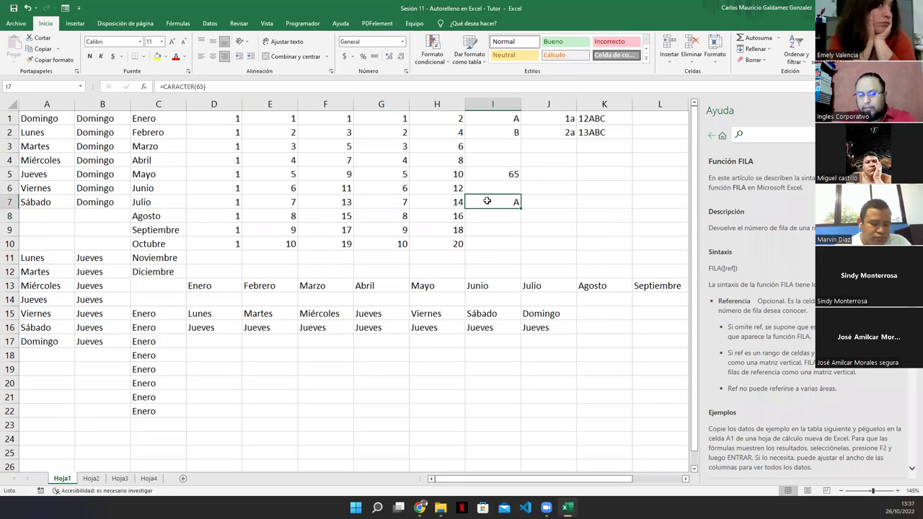
pyautogui.moveTo(487, 201); pyautogui.dragTo(486, 174)
pyautogui.press('Delete')
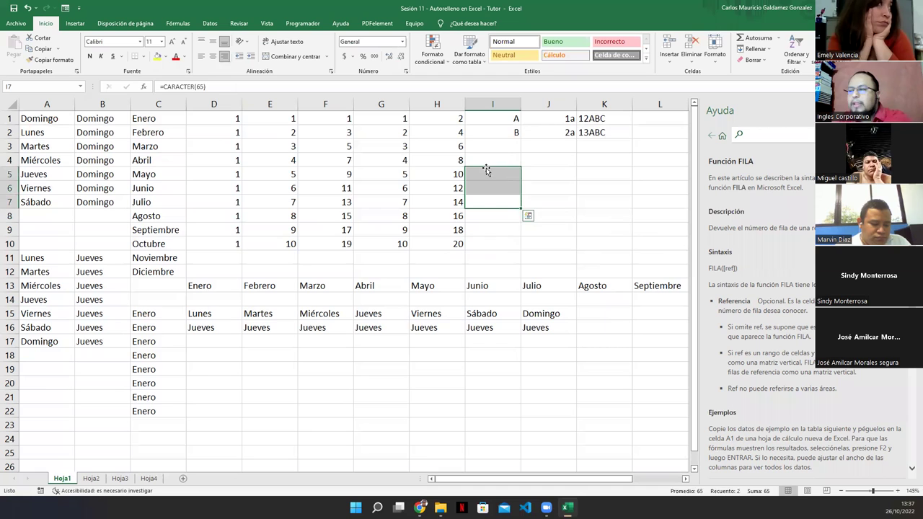
pyautogui.click(493, 120)
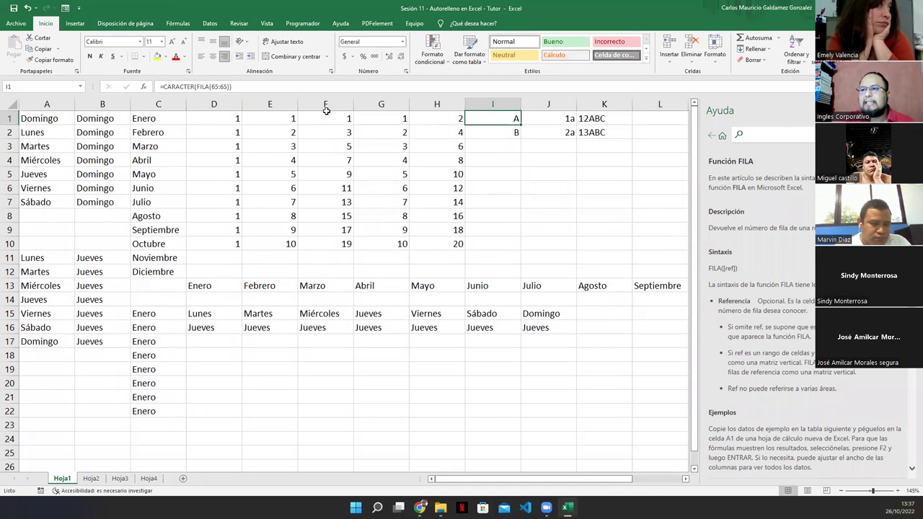
pyautogui.click(495, 132)
pyautogui.moveTo(495, 119); pyautogui.dragTo(498, 133)
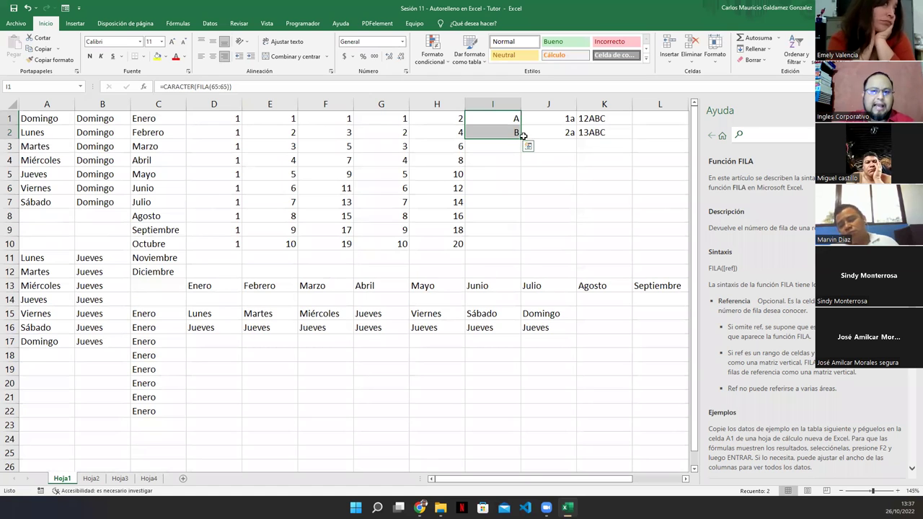
pyautogui.click(500, 175)
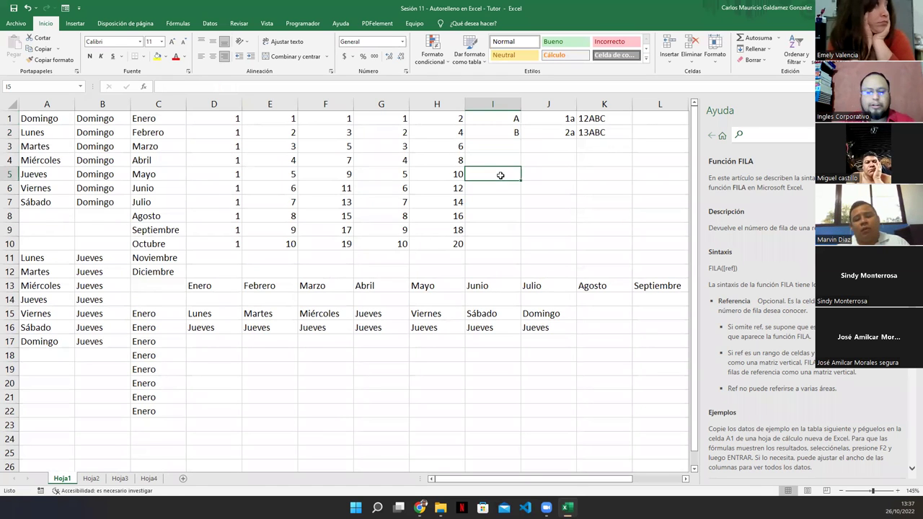
pyautogui.write('A')
pyautogui.press('Return')
pyautogui.write('B')
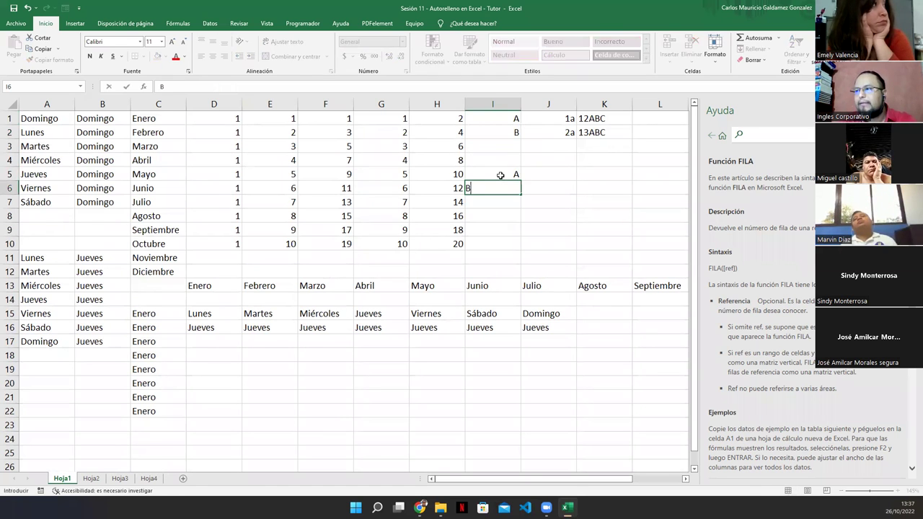
pyautogui.press('Return')
pyautogui.press('Up')
pyautogui.press('Up')
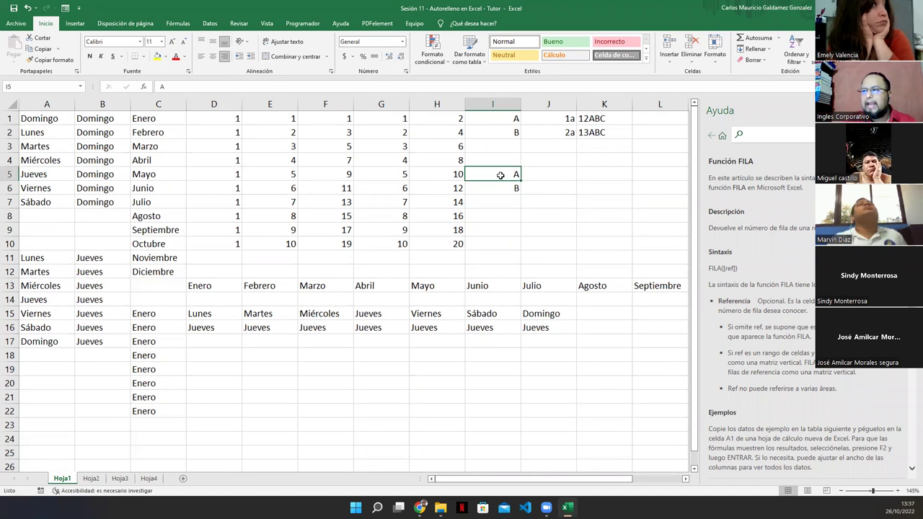
pyautogui.hotkey('shift', 'Down')
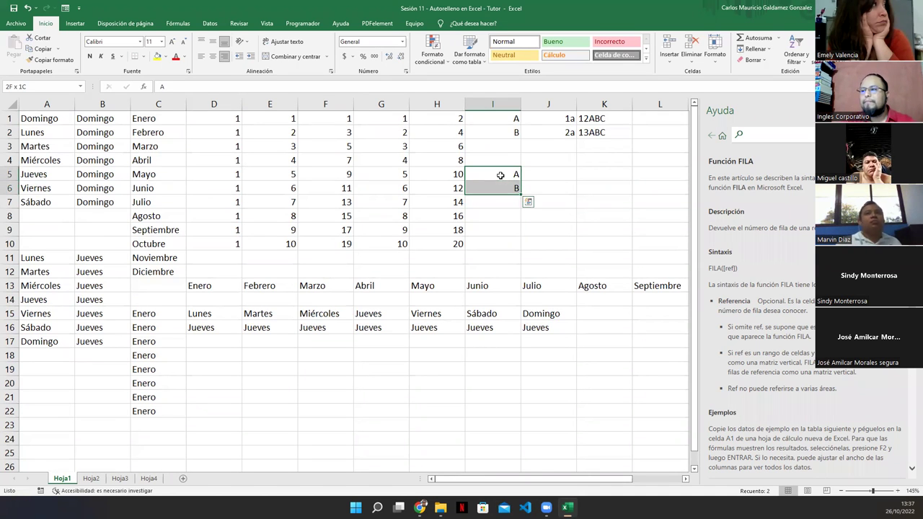
pyautogui.moveTo(520, 200); pyautogui.dragTo(512, 258)
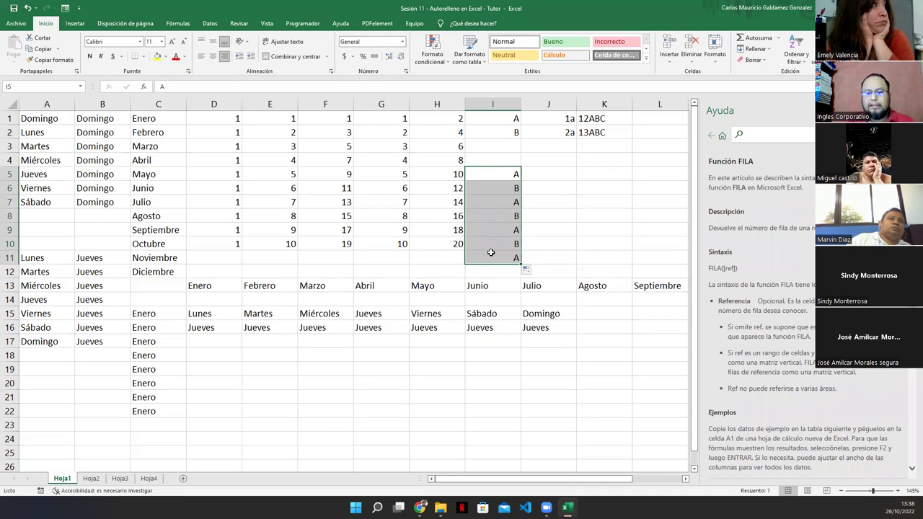
pyautogui.press('Delete')
pyautogui.click(505, 202)
pyautogui.click(489, 121)
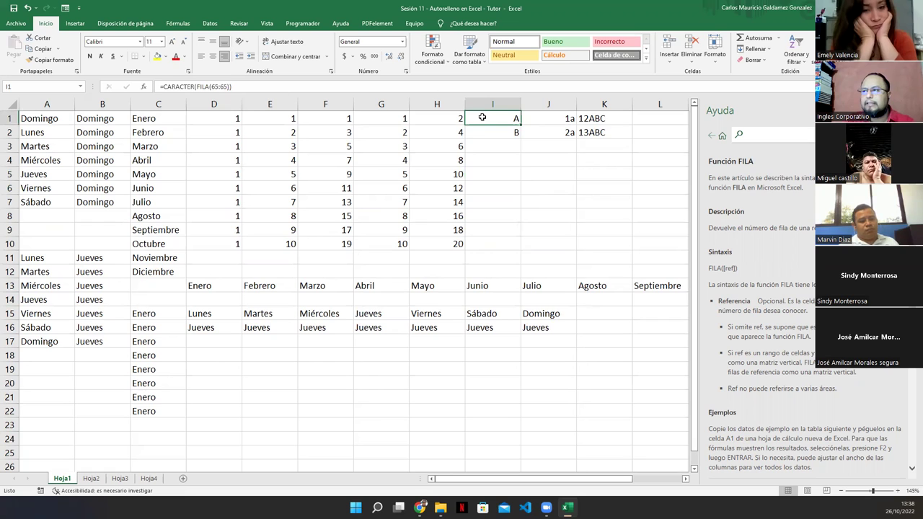
# Fill I1:I10 with letters A through J and check the CARACTER(FILA) formula behind each.
pyautogui.moveTo(481, 118); pyautogui.dragTo(519, 252)
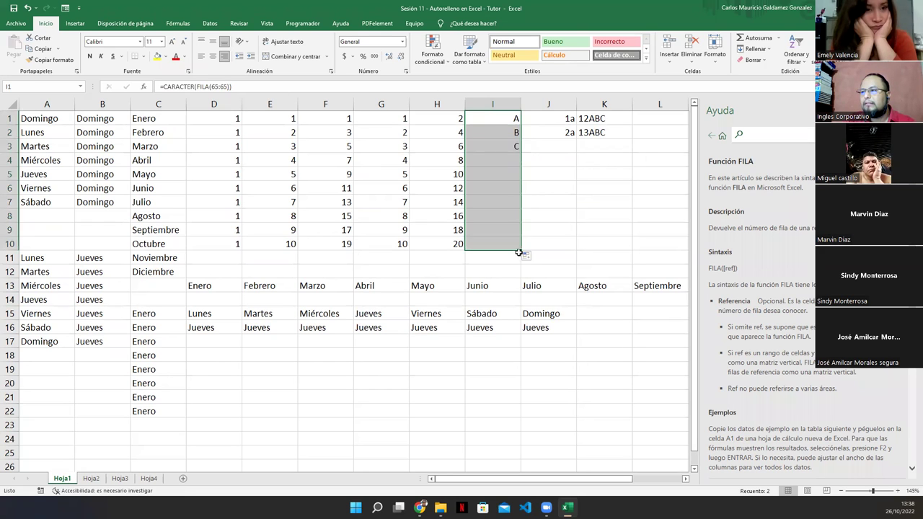
pyautogui.click(506, 137)
pyautogui.click(505, 147)
pyautogui.click(503, 158)
pyautogui.click(500, 175)
pyautogui.click(505, 187)
pyautogui.click(501, 201)
pyautogui.click(504, 215)
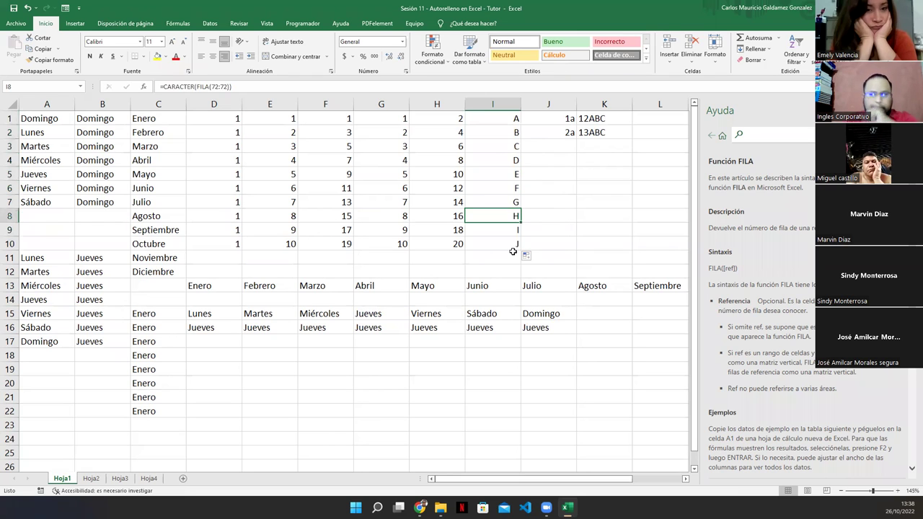
pyautogui.click(492, 119)
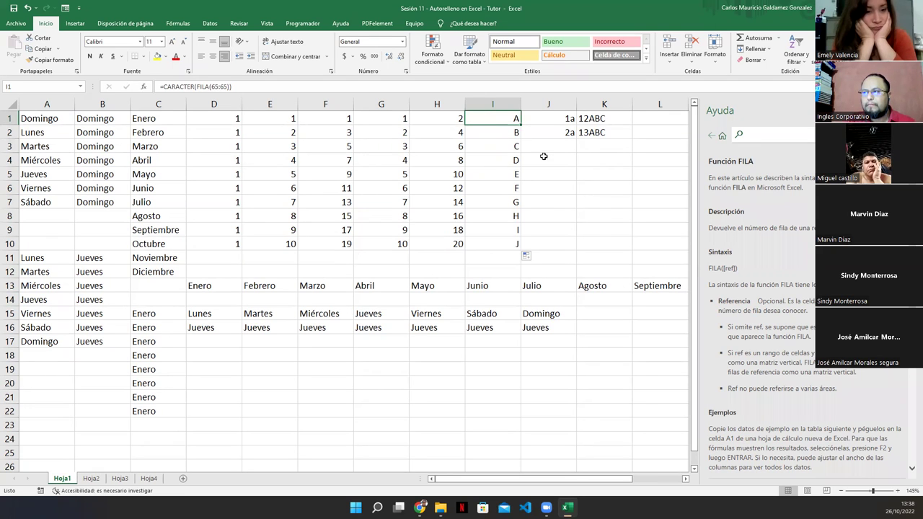
pyautogui.moveTo(487, 120)
pyautogui.mouseDown()
pyautogui.moveTo(484, 135)
pyautogui.moveTo(481, 127)
pyautogui.mouseUp()
pyautogui.click(484, 135)
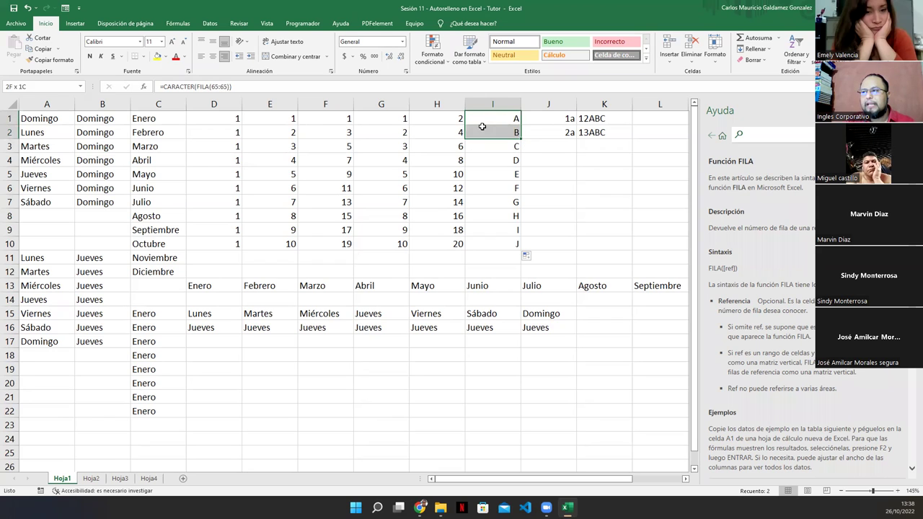
pyautogui.click(543, 116)
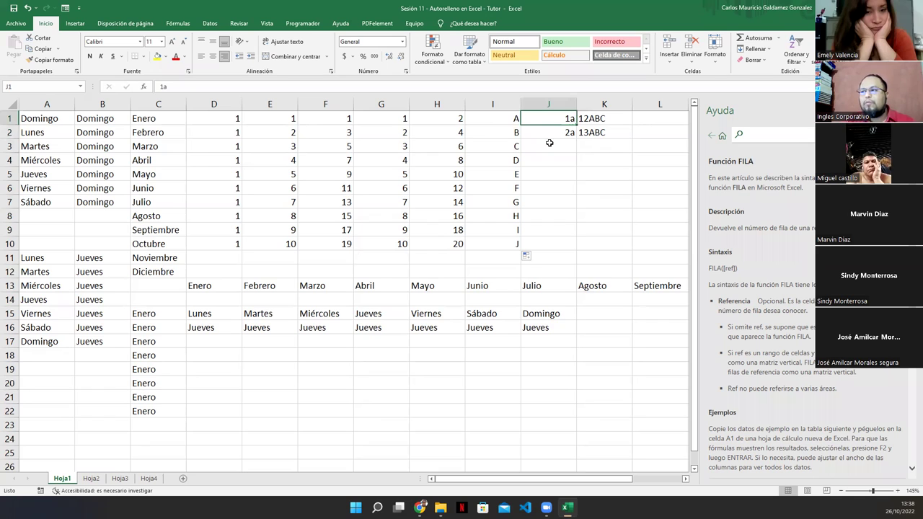
# Extend 1a, 2a from J1:J2 down to 10a in J10.
pyautogui.click(538, 128)
pyautogui.moveTo(539, 118); pyautogui.dragTo(573, 245)
pyautogui.click(545, 239)
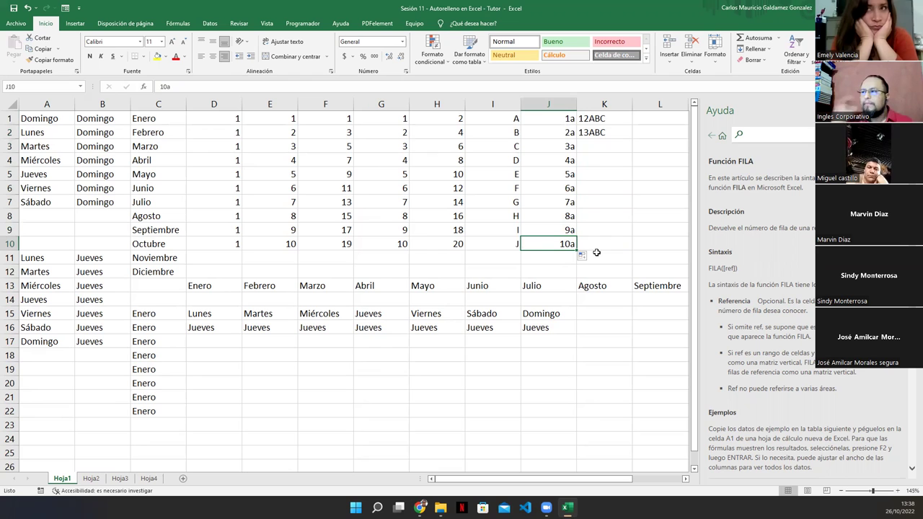
pyautogui.click(548, 123)
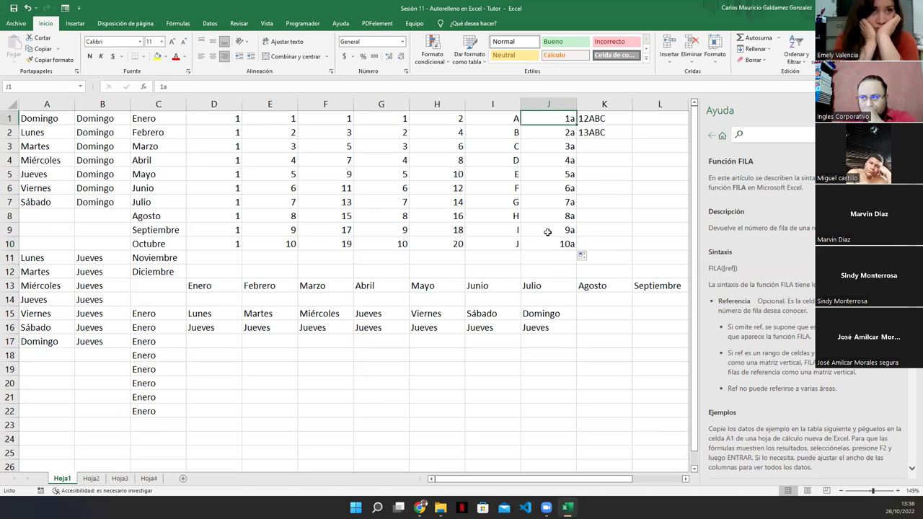
# Right-align the 12ABC and 13ABC entries in K1:K2.
pyautogui.click(603, 119)
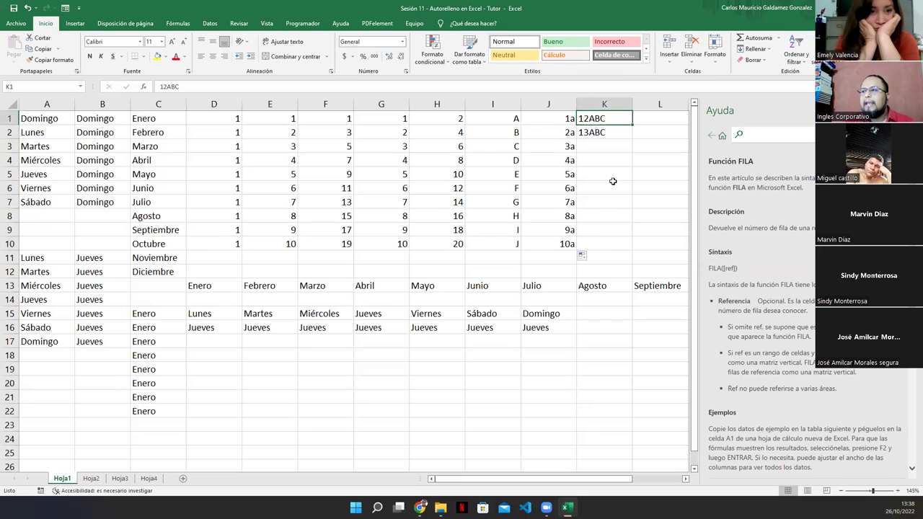
pyautogui.moveTo(610, 120); pyautogui.dragTo(603, 133)
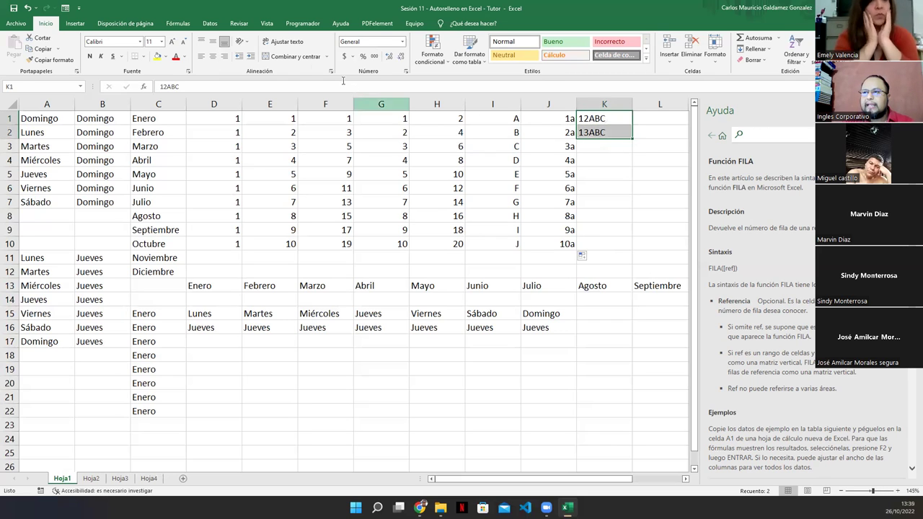
pyautogui.click(221, 57)
pyautogui.click(613, 159)
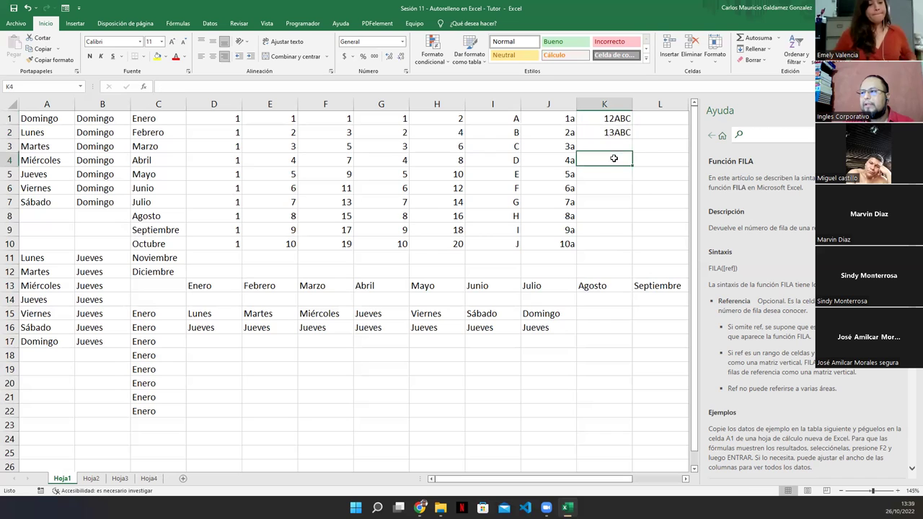
pyautogui.click(548, 118)
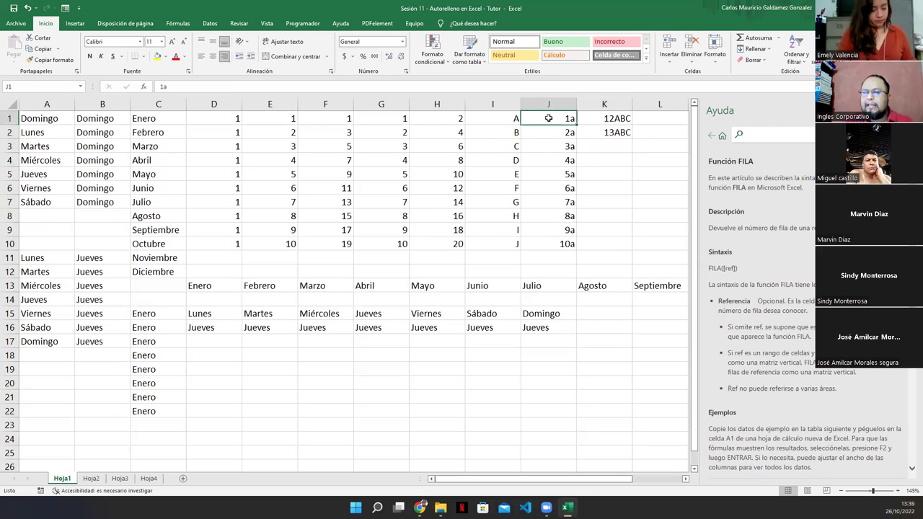
# Fill K1:K10 alternating 12ABC and 13ABC, then review the A–J letter column.
pyautogui.click(601, 118)
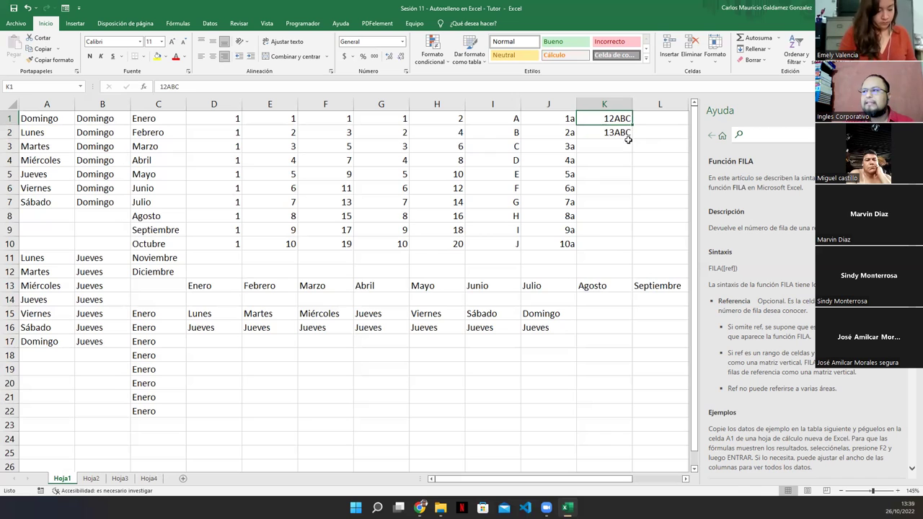
pyautogui.moveTo(616, 119); pyautogui.dragTo(631, 252)
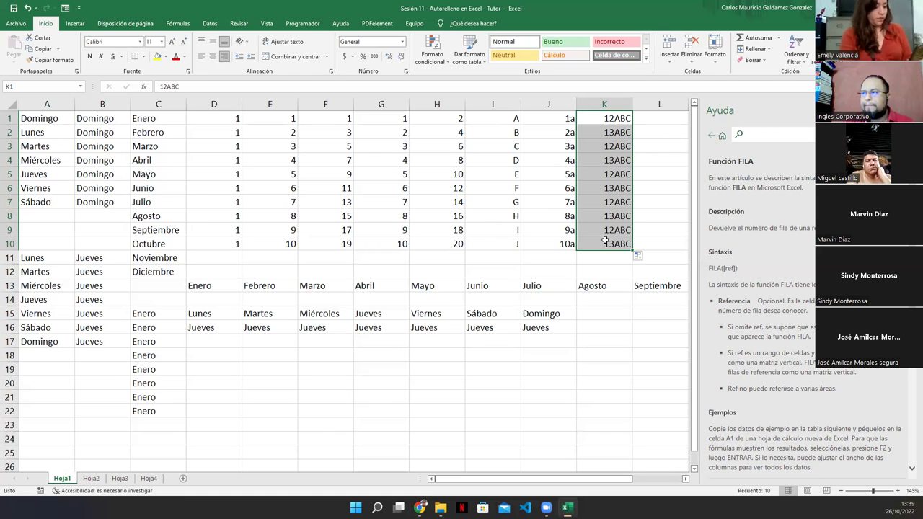
pyautogui.click(606, 240)
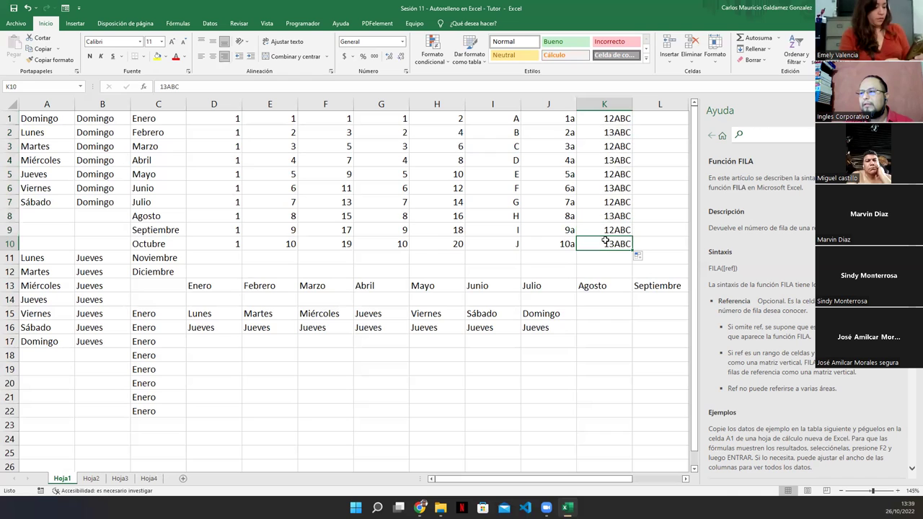
pyautogui.click(532, 117)
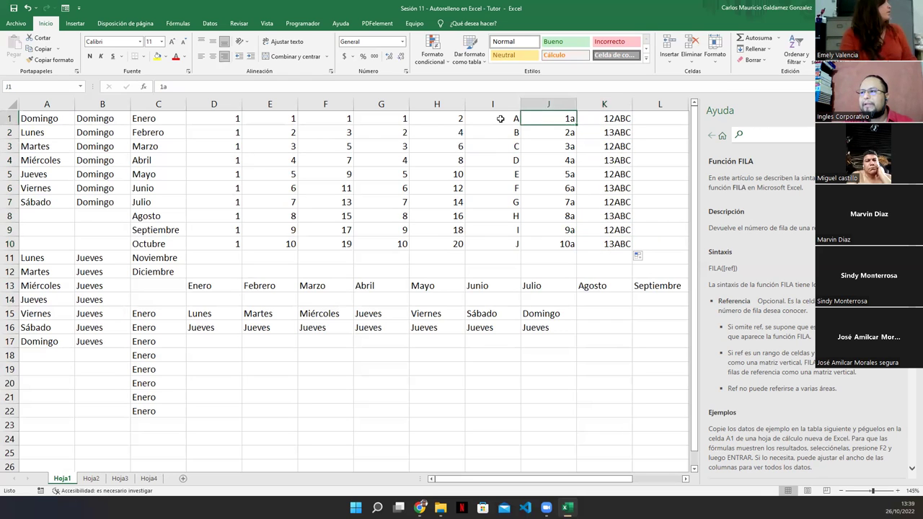
pyautogui.click(499, 117)
pyautogui.moveTo(494, 119); pyautogui.dragTo(493, 238)
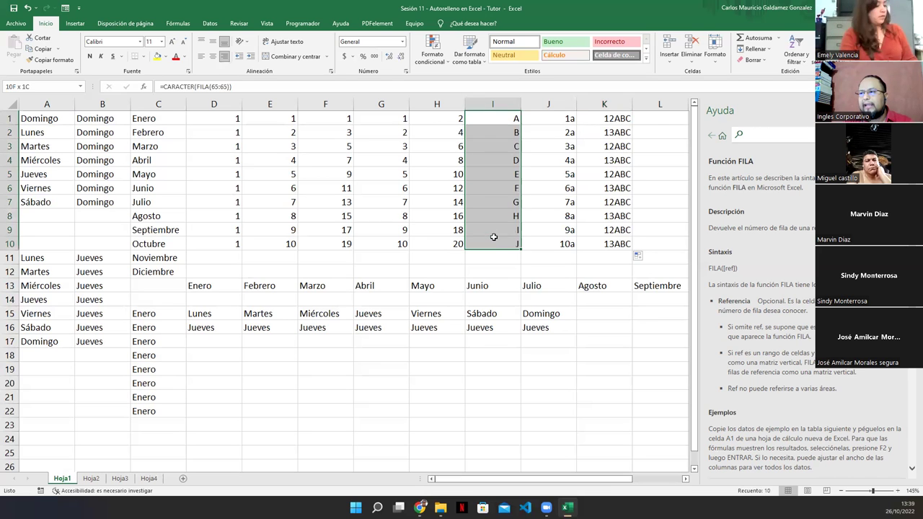
pyautogui.click(583, 199)
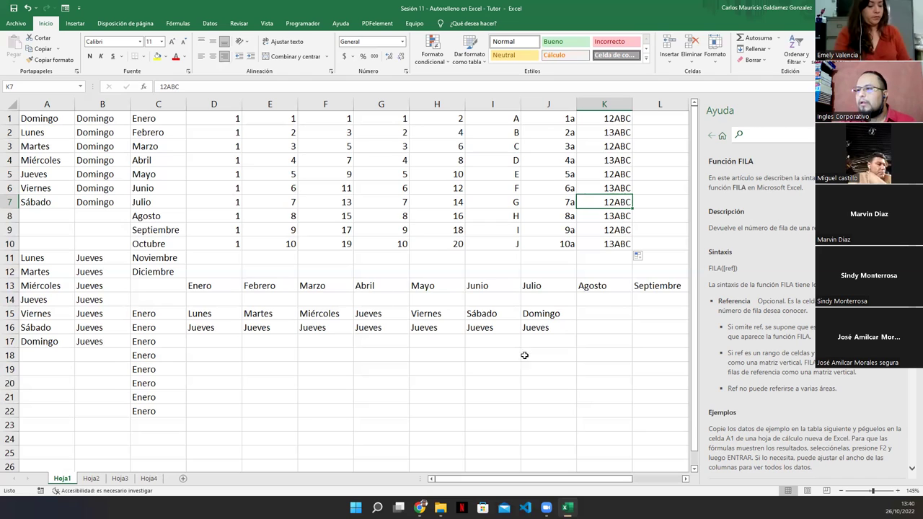
# Copy the five names across columns N and O and repeat them down to row 12.
pyautogui.click(911, 110)
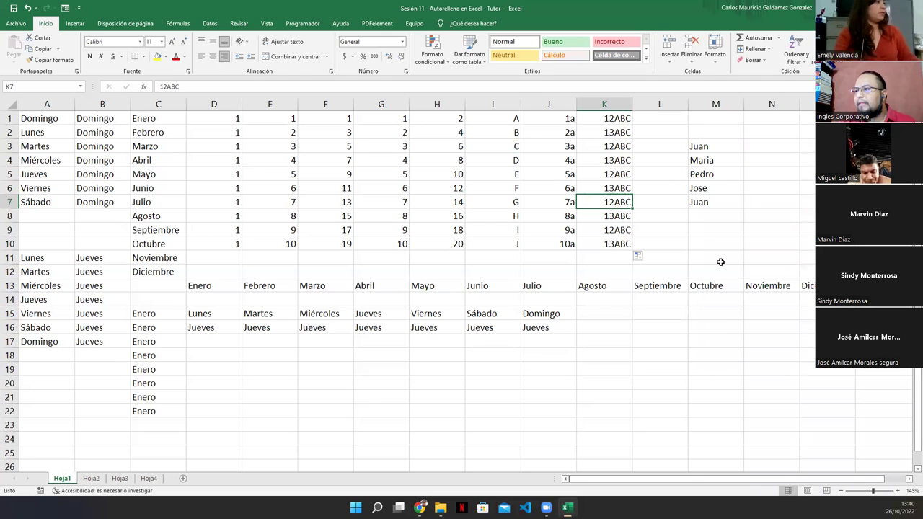
pyautogui.moveTo(698, 145); pyautogui.dragTo(782, 208)
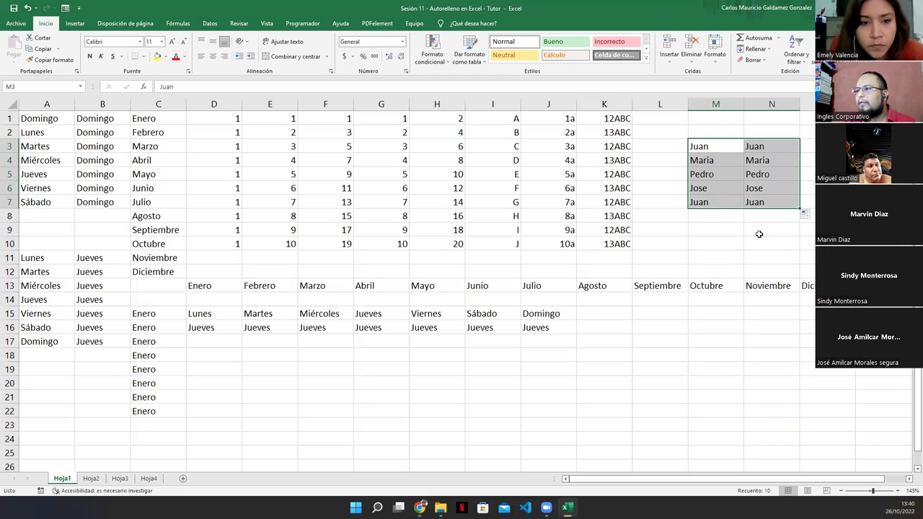
pyautogui.moveTo(799, 209); pyautogui.dragTo(812, 208)
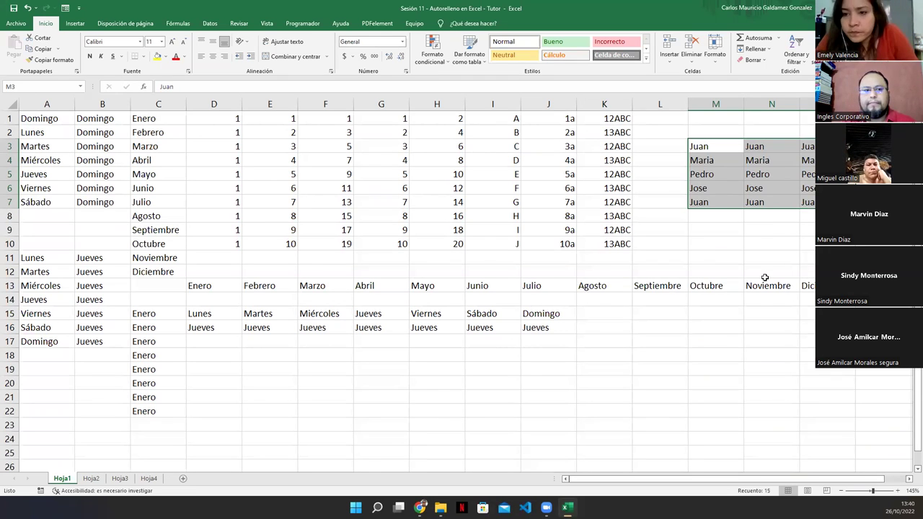
pyautogui.click(725, 203)
pyautogui.moveTo(714, 150); pyautogui.dragTo(747, 277)
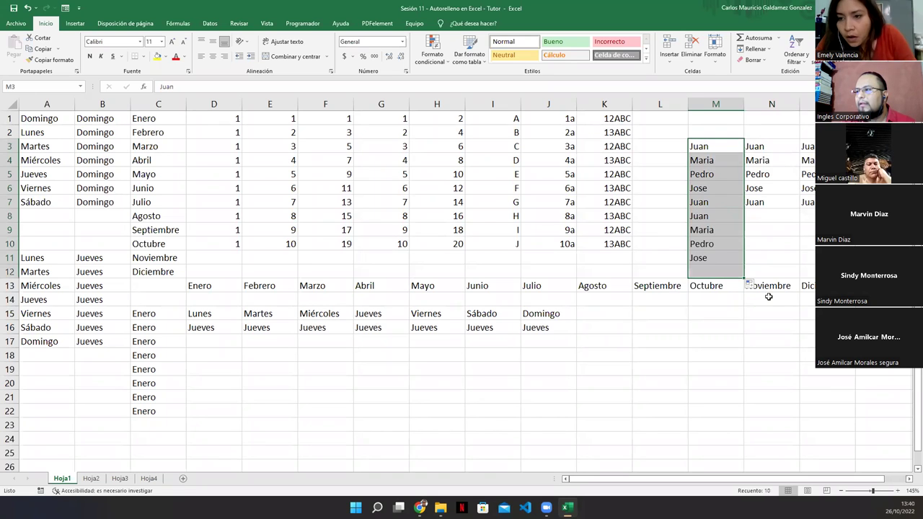
pyautogui.click(718, 215)
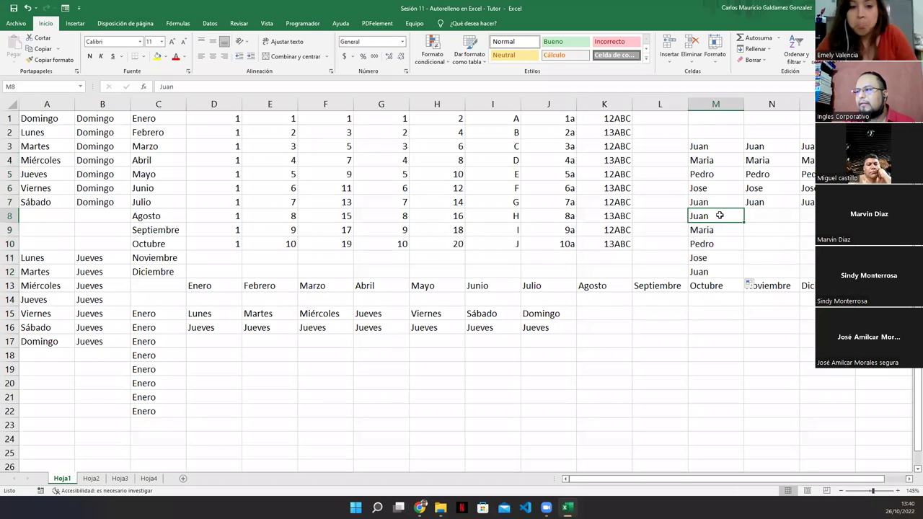
# Move the name block up to row 1 and clear the repeated names in M6:M10.
pyautogui.moveTo(706, 143); pyautogui.dragTo(707, 280)
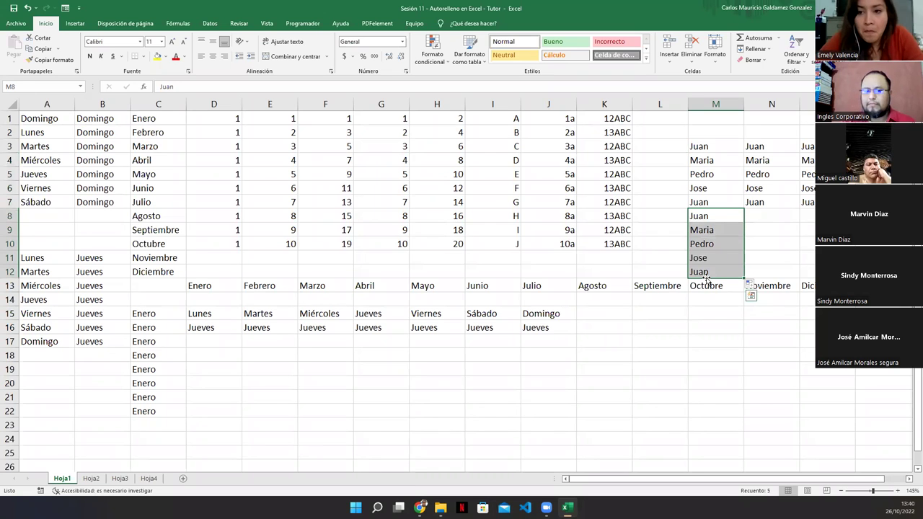
pyautogui.moveTo(721, 144); pyautogui.dragTo(801, 270)
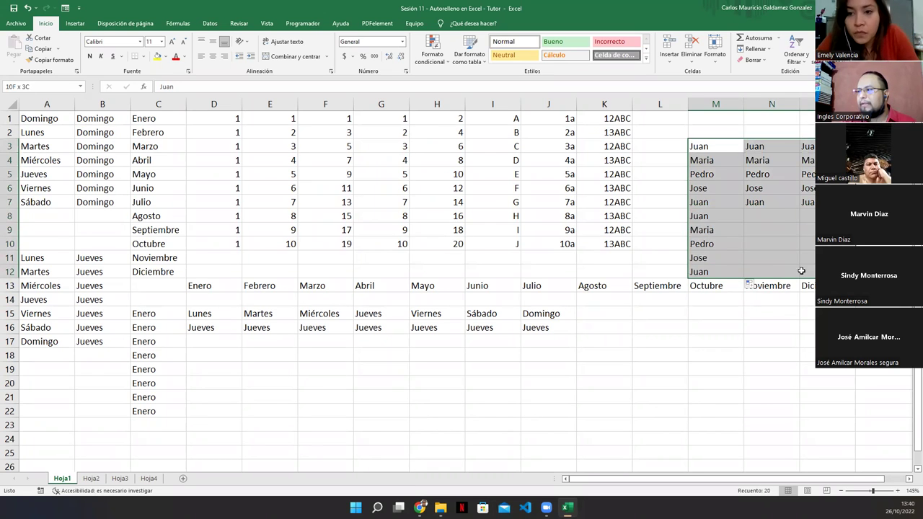
pyautogui.moveTo(775, 142); pyautogui.dragTo(772, 114)
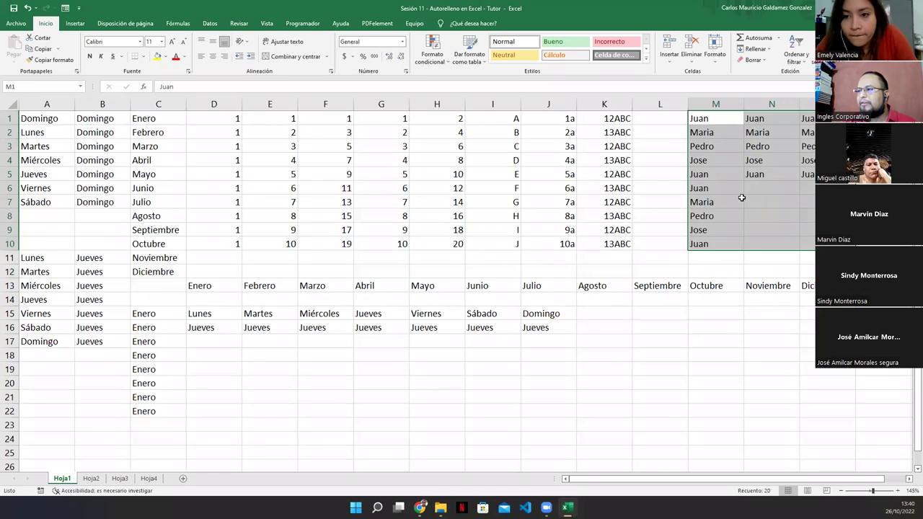
pyautogui.click(741, 197)
pyautogui.moveTo(705, 189); pyautogui.dragTo(707, 252)
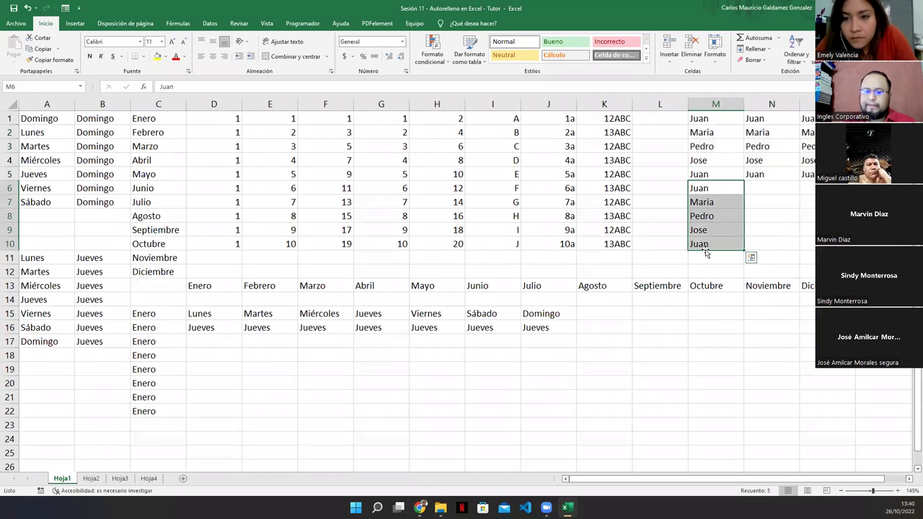
pyautogui.press('Delete')
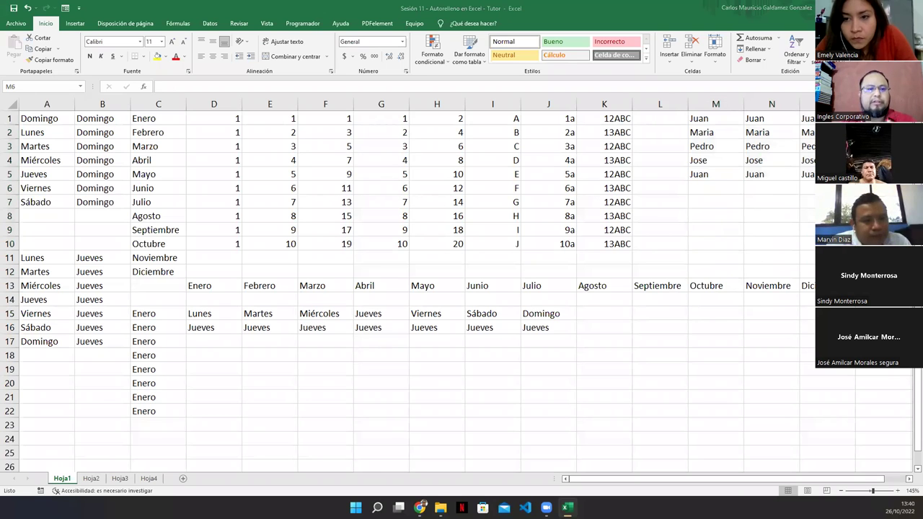
pyautogui.hotkey('shift', 'Down')
pyautogui.hotkey('shift', 'Down')
pyautogui.hotkey('shift', 'Down')
pyautogui.hotkey('shift', 'Down')
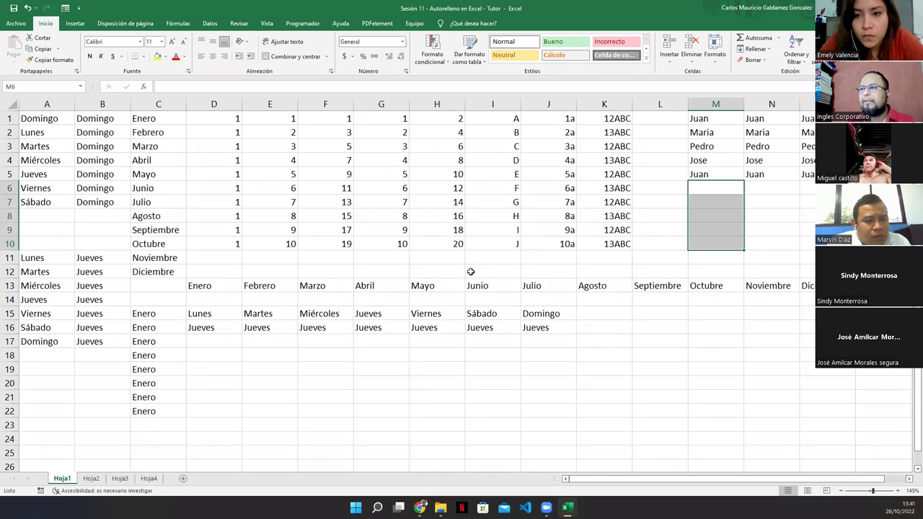
# On Hoja2, autofill Enero across row 1 and the 1, 2 count across row 2.
pyautogui.click(91, 479)
pyautogui.click(135, 279)
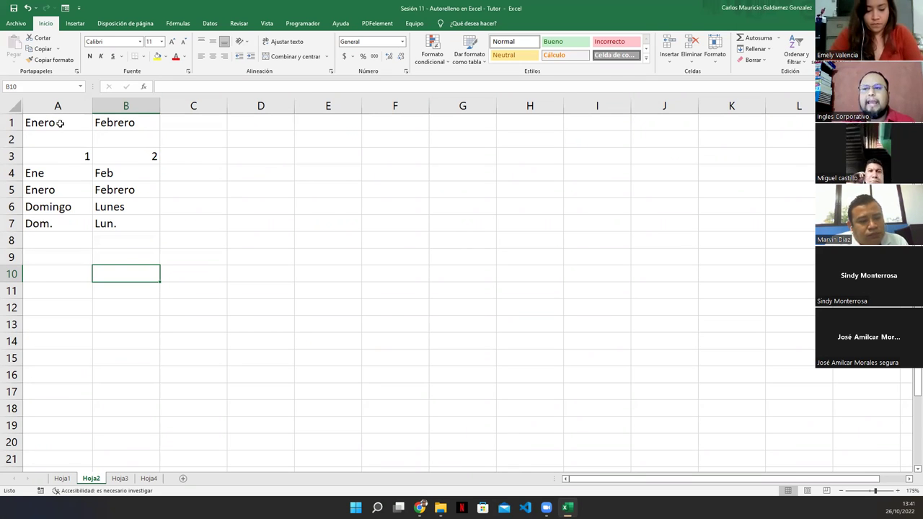
pyautogui.click(59, 125)
pyautogui.moveTo(94, 130); pyautogui.dragTo(804, 134)
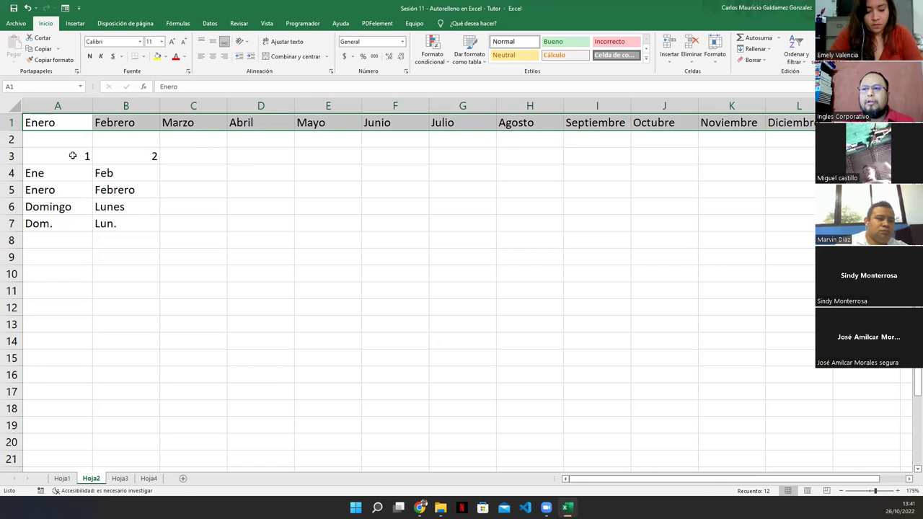
pyautogui.moveTo(72, 156); pyautogui.dragTo(166, 157)
pyautogui.moveTo(74, 155); pyautogui.dragTo(801, 143)
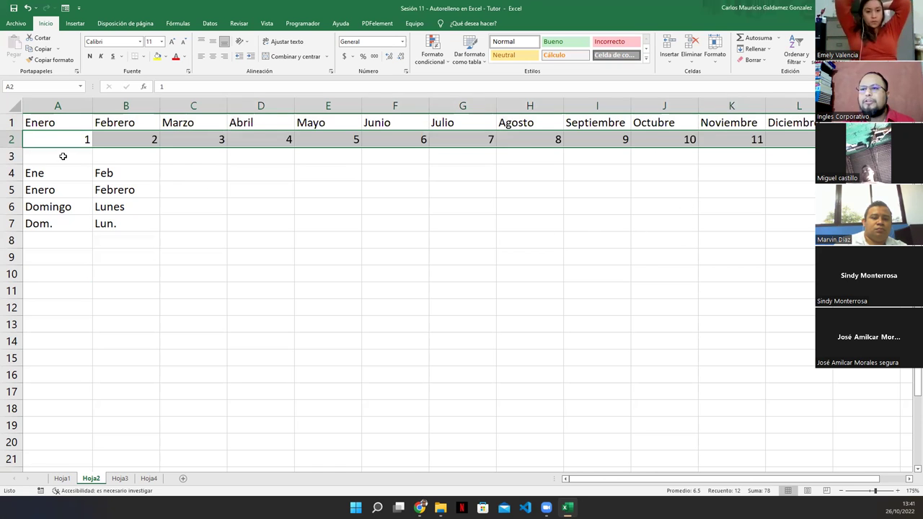
# Enter 8 and 16 in A3:B3 and extend the series across row 3 to 80.
pyautogui.click(64, 155)
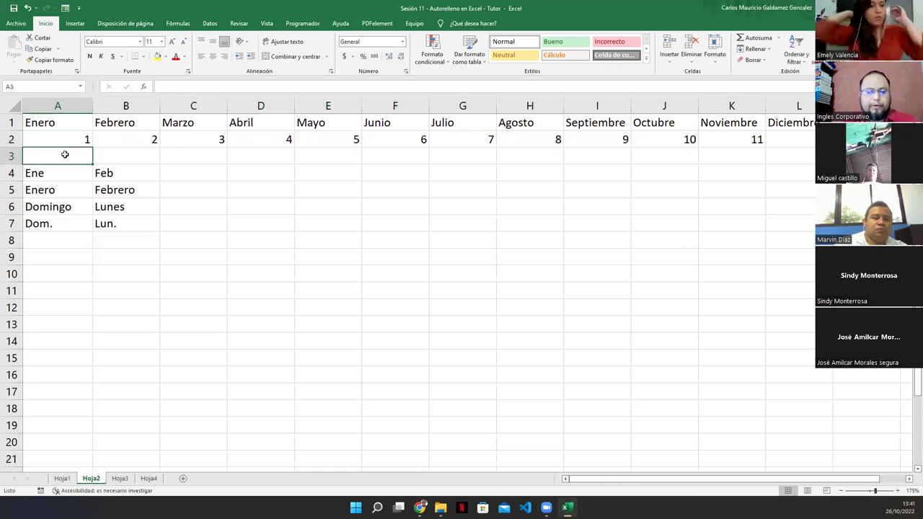
pyautogui.write('8')
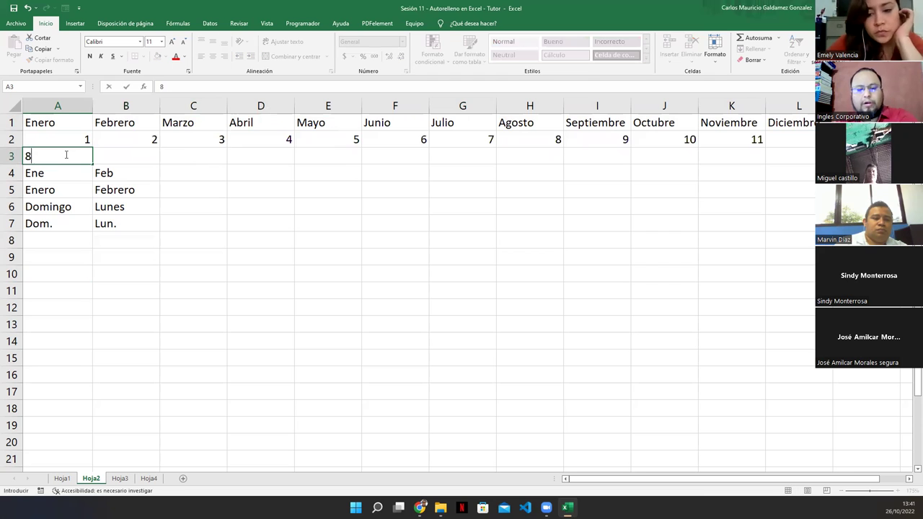
pyautogui.press('Tab')
pyautogui.write('16')
pyautogui.press('Tab')
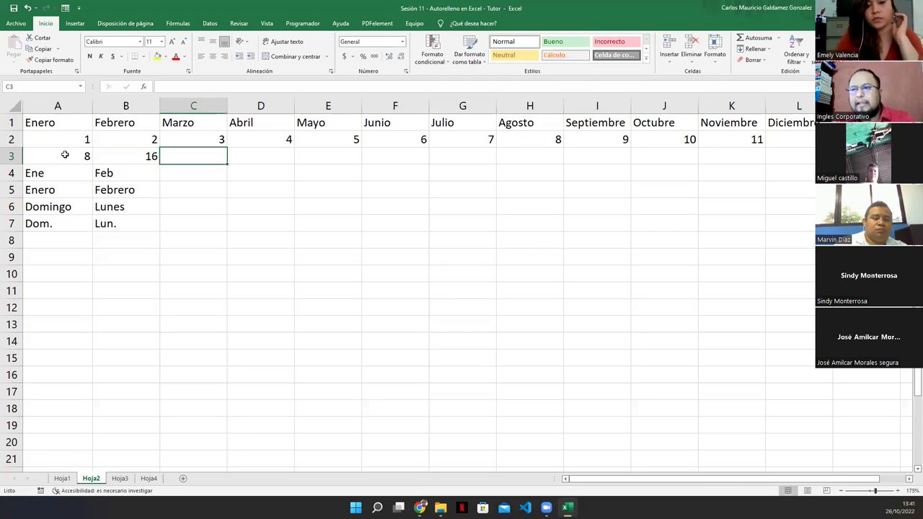
pyautogui.click(65, 155)
pyautogui.hotkey('shift', 'Right')
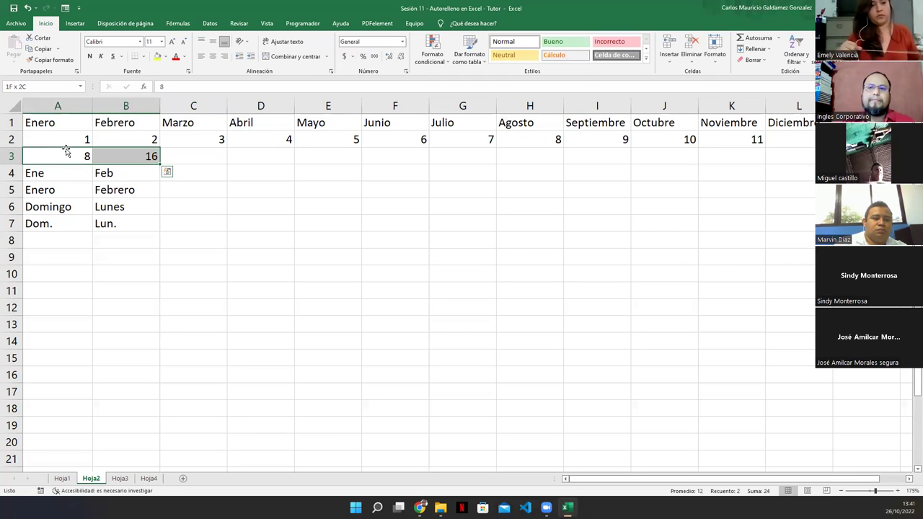
pyautogui.moveTo(160, 164); pyautogui.dragTo(690, 158)
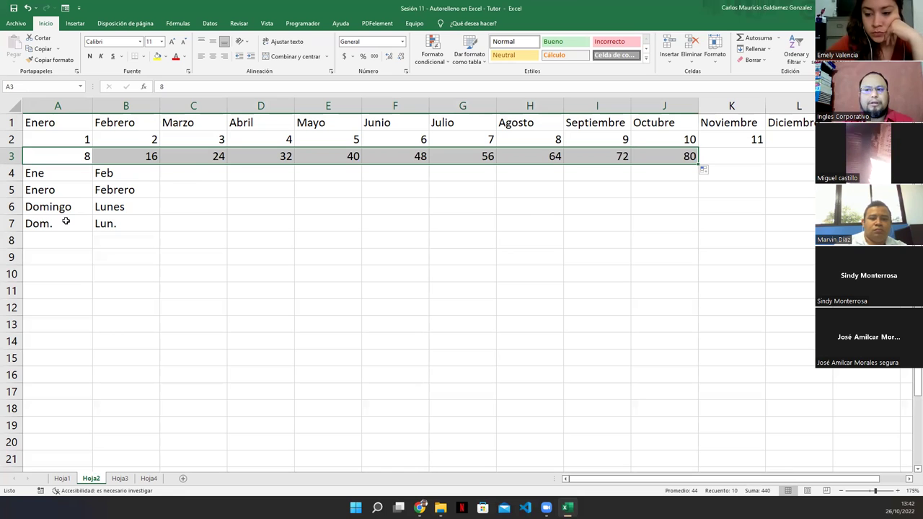
pyautogui.click(117, 239)
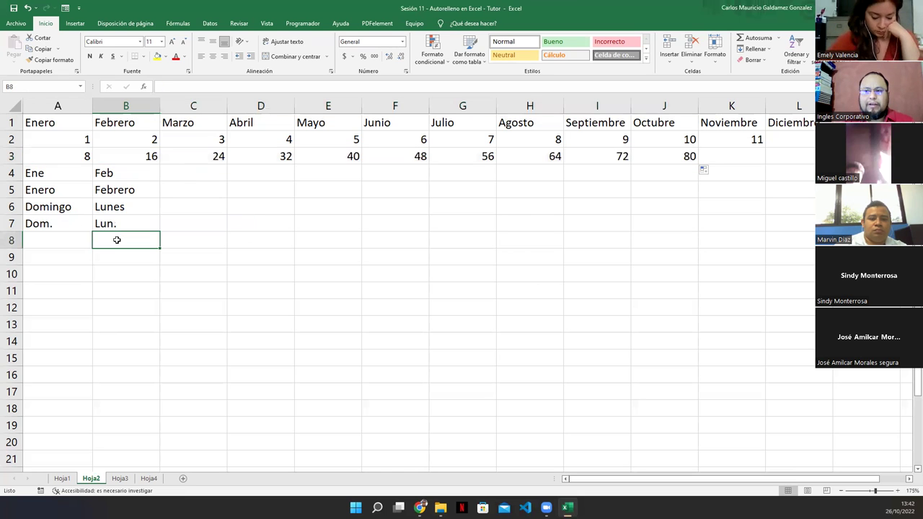
pyautogui.moveTo(69, 188); pyautogui.dragTo(804, 196)
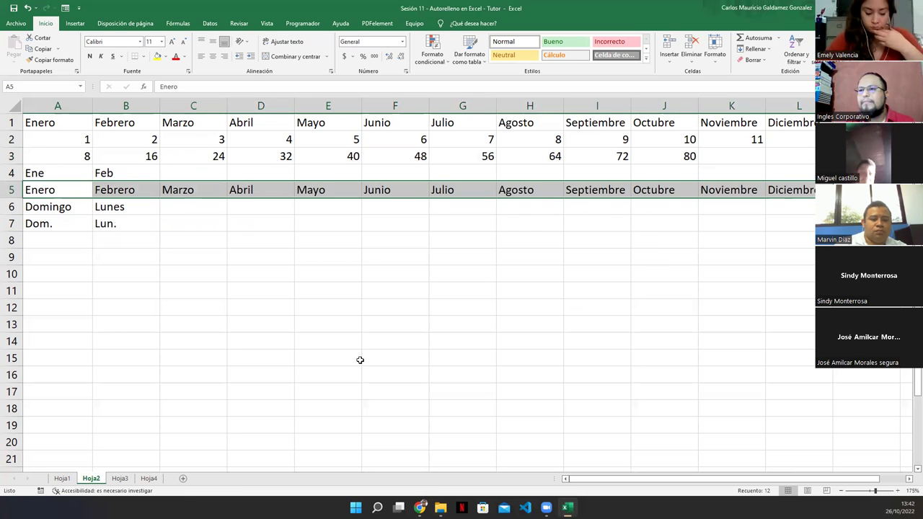
# Extend Hoja2 rows 4, 6 and 7 to column L: Ene–Dic, weekday names, and abbreviated days.
pyautogui.click(45, 171)
pyautogui.moveTo(136, 169); pyautogui.dragTo(136, 170)
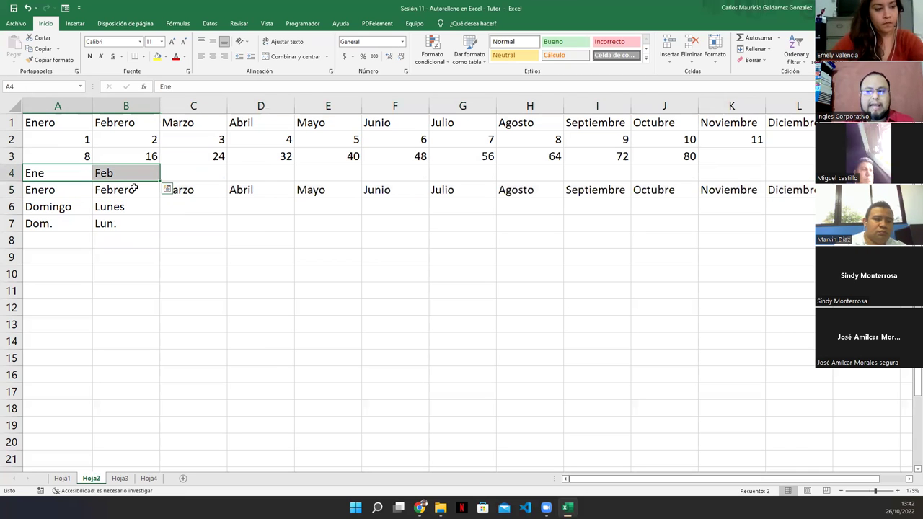
pyautogui.moveTo(160, 182); pyautogui.dragTo(797, 170)
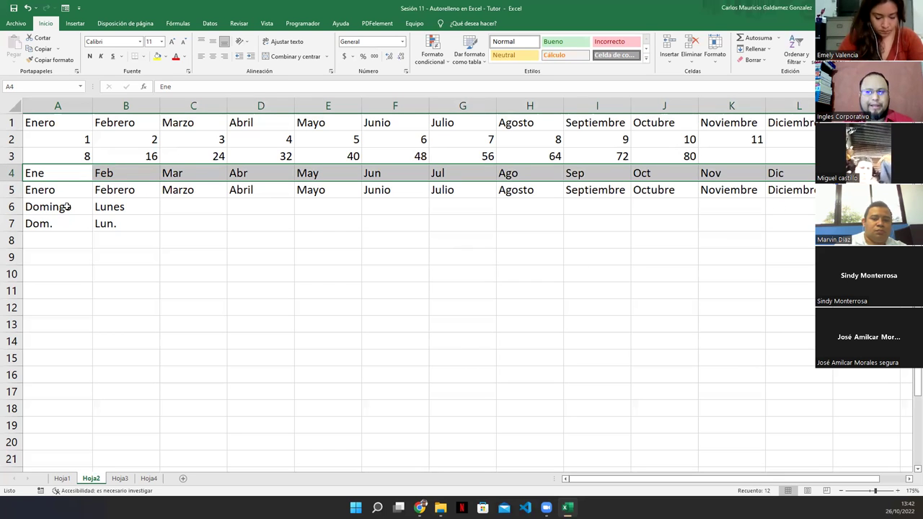
pyautogui.moveTo(59, 206); pyautogui.dragTo(813, 216)
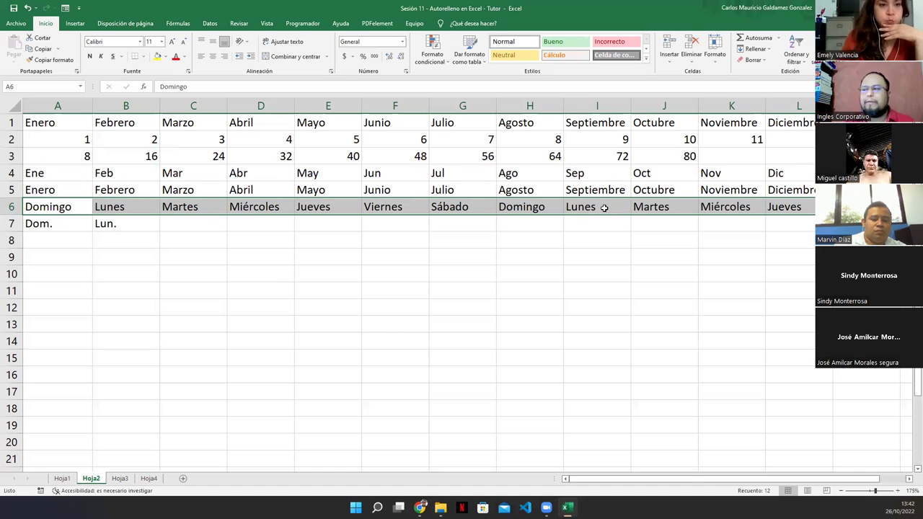
pyautogui.moveTo(43, 225); pyautogui.dragTo(808, 222)
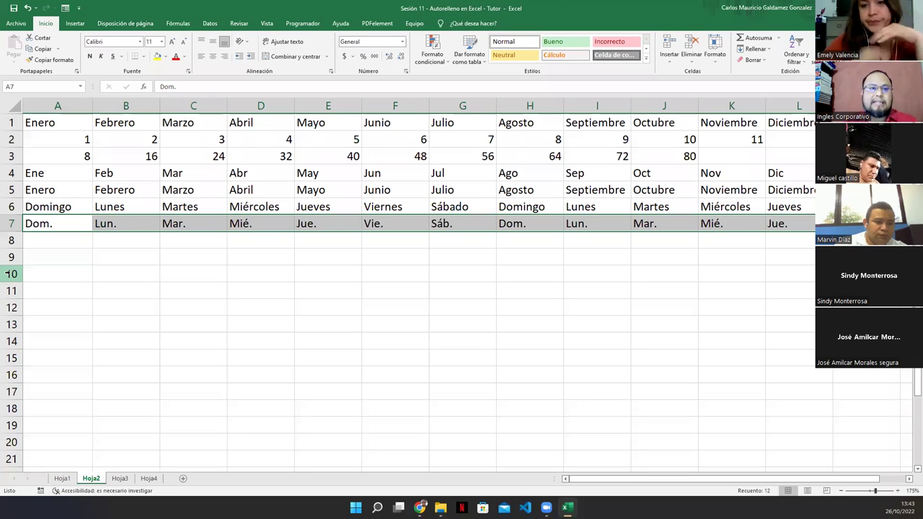
pyautogui.click(59, 278)
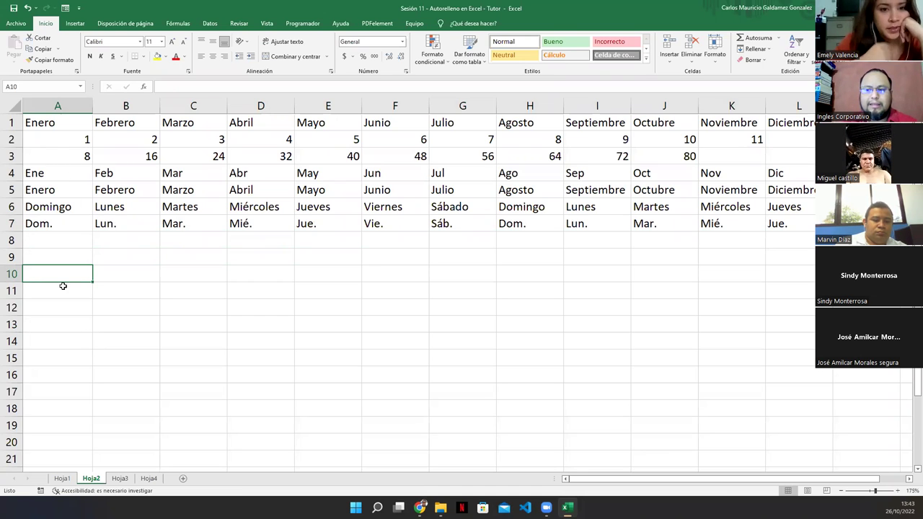
# Look through Hoja1 (names in M1:M5) and Hoja2, then settle on Hoja3 with numerals I and II.
pyautogui.click(120, 479)
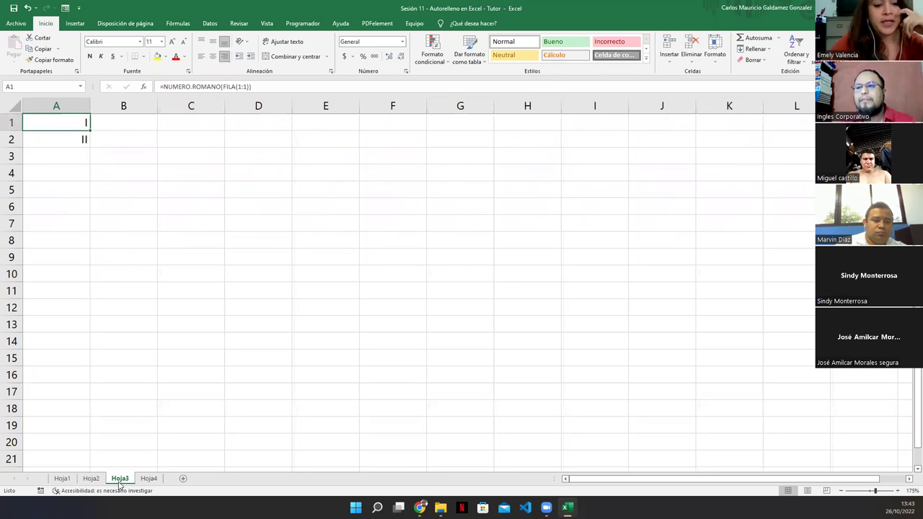
pyautogui.click(91, 479)
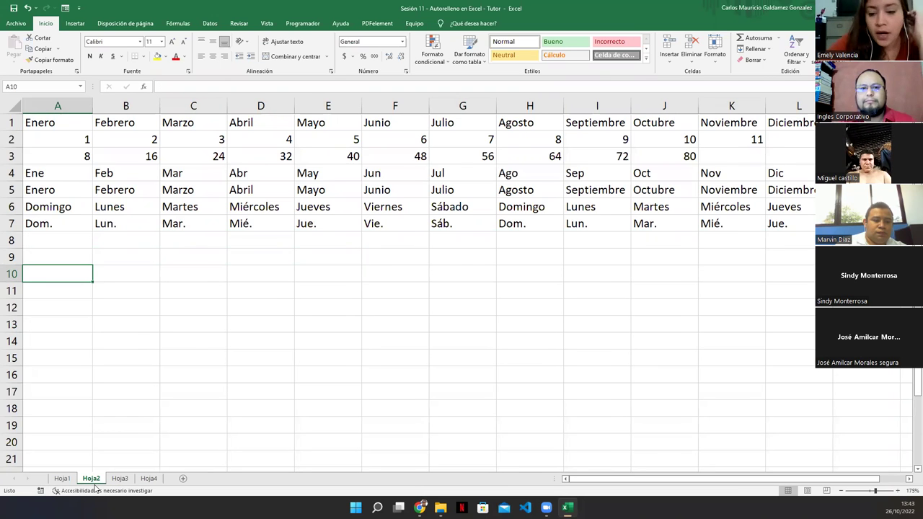
pyautogui.click(64, 482)
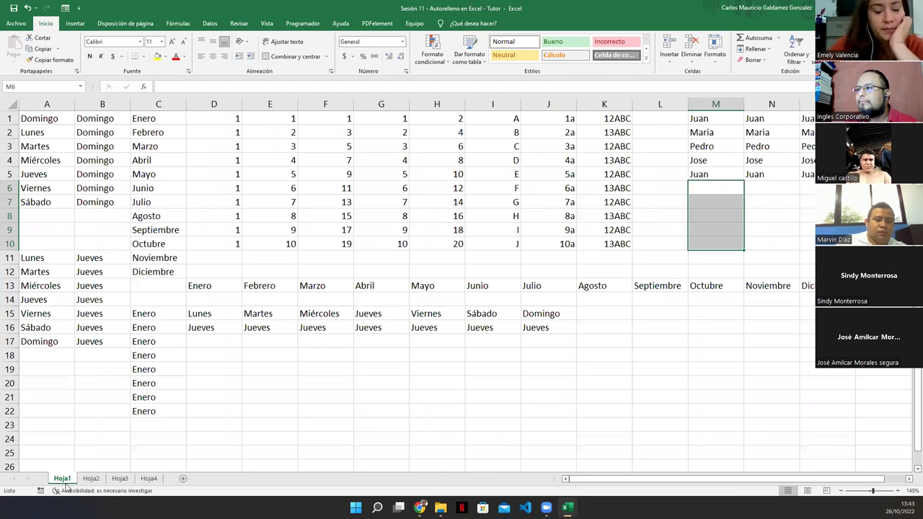
pyautogui.moveTo(703, 120); pyautogui.dragTo(737, 255)
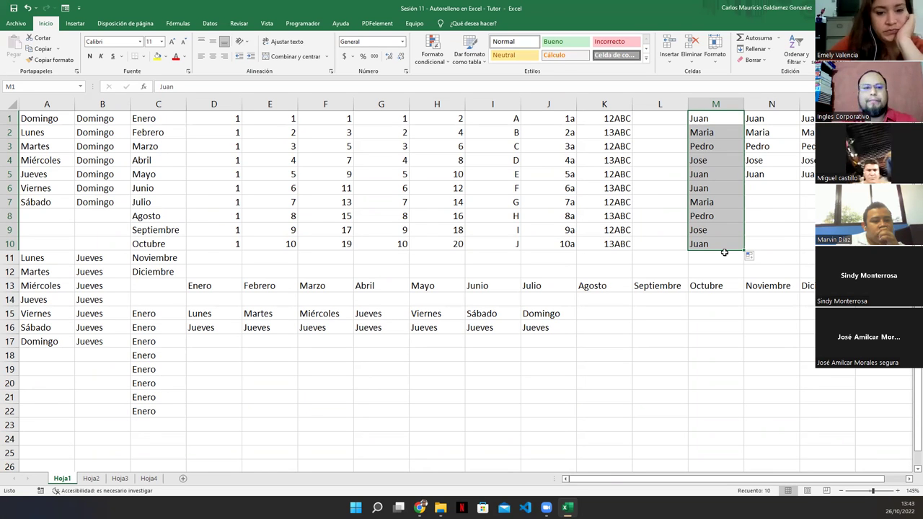
pyautogui.click(91, 480)
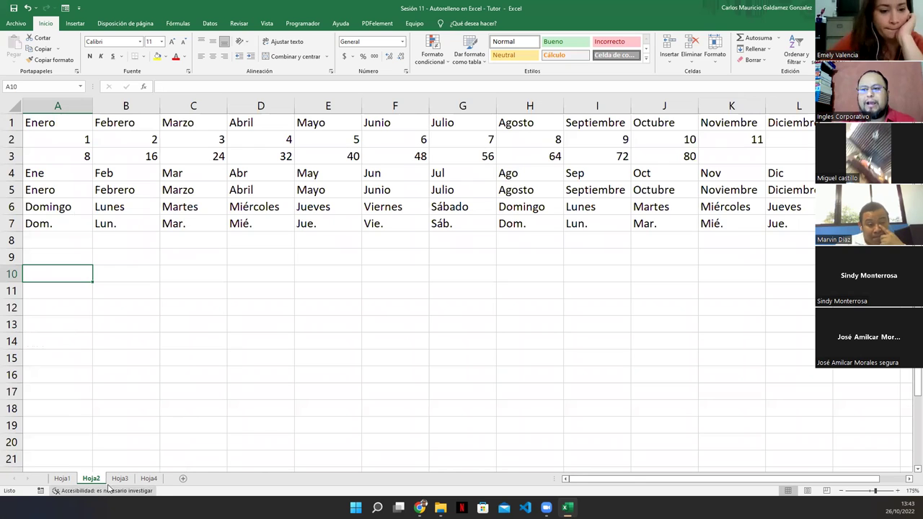
pyautogui.click(119, 479)
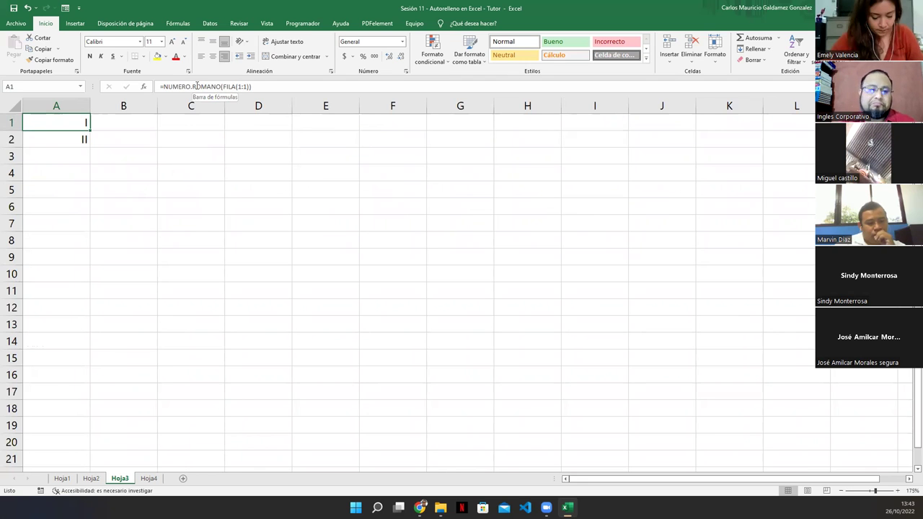
# Open the NUMERO.ROMANO Help article from A1's formula tooltip, leaving the formula unchanged.
pyautogui.click(53, 140)
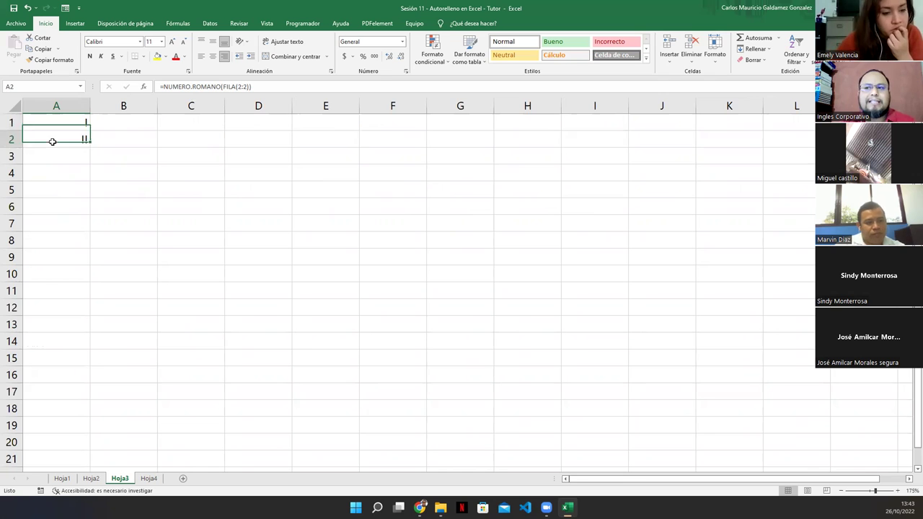
pyautogui.click(53, 124)
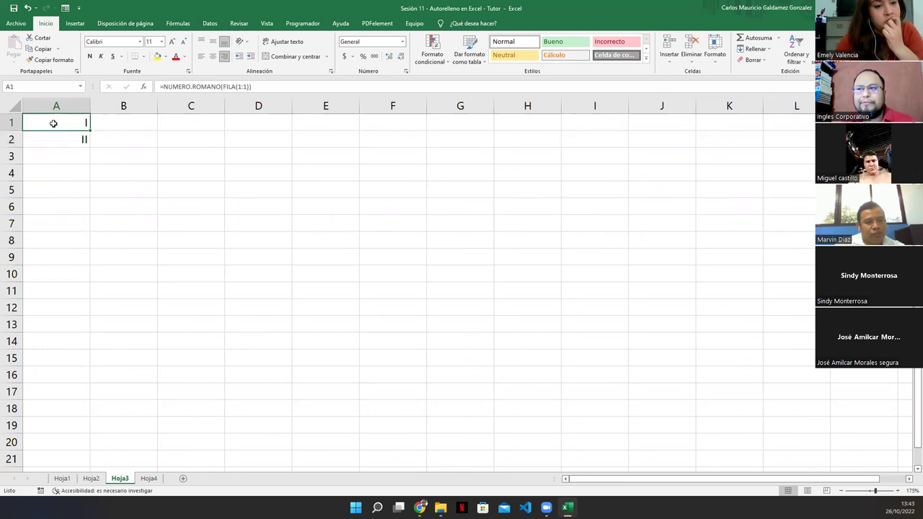
pyautogui.click(179, 86)
pyautogui.moveTo(65, 124); pyautogui.dragTo(56, 137)
pyautogui.click(185, 183)
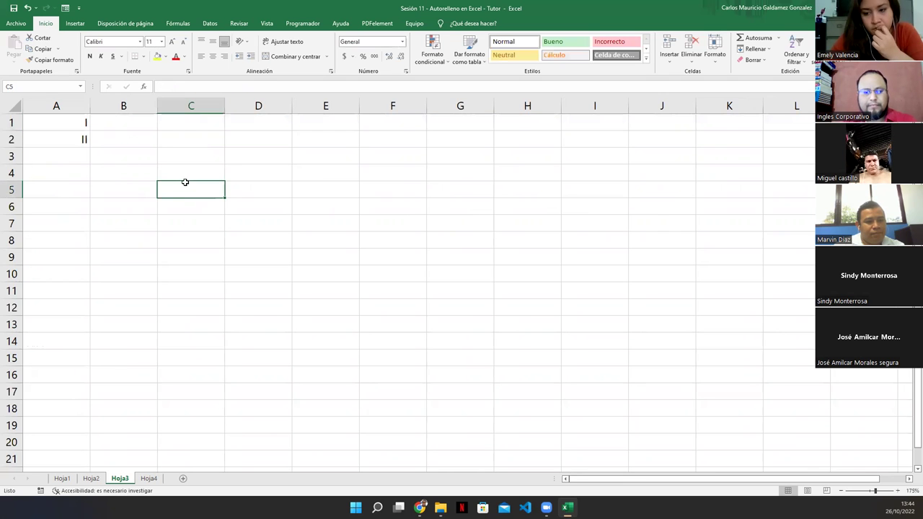
pyautogui.click(67, 122)
pyautogui.doubleClick(65, 121)
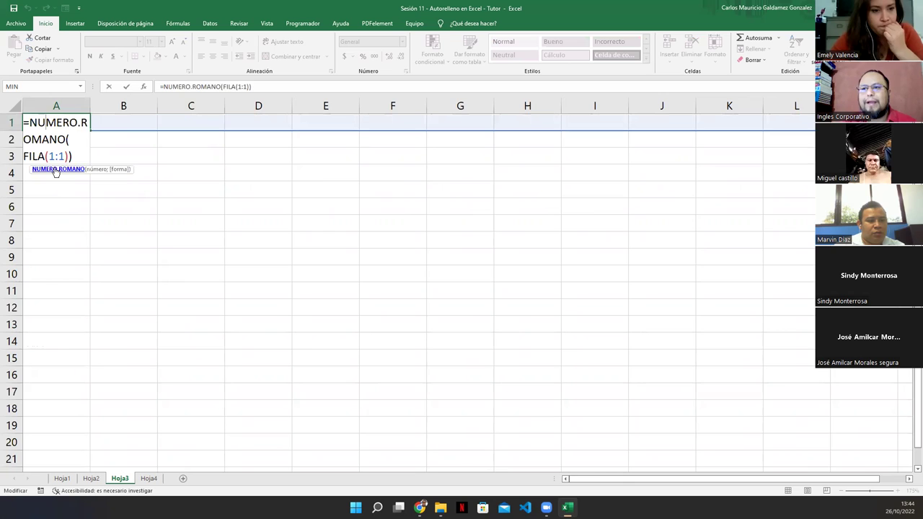
pyautogui.click(54, 170)
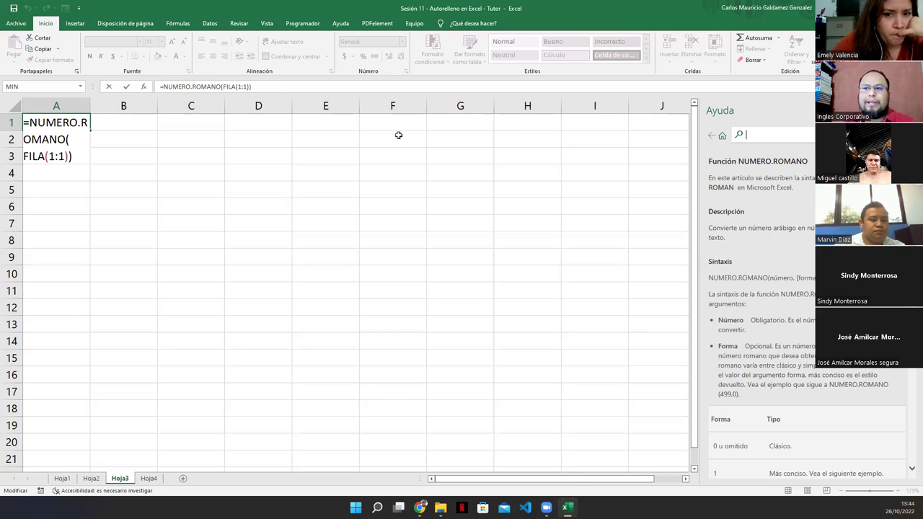
pyautogui.click(50, 173)
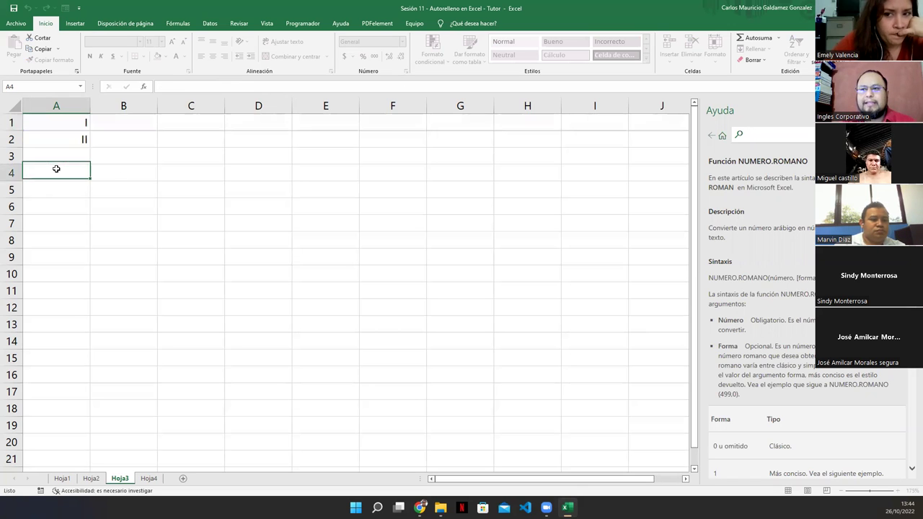
# Extend the Roman numerals in A1:A2 down column A to XX in A20.
pyautogui.click(62, 123)
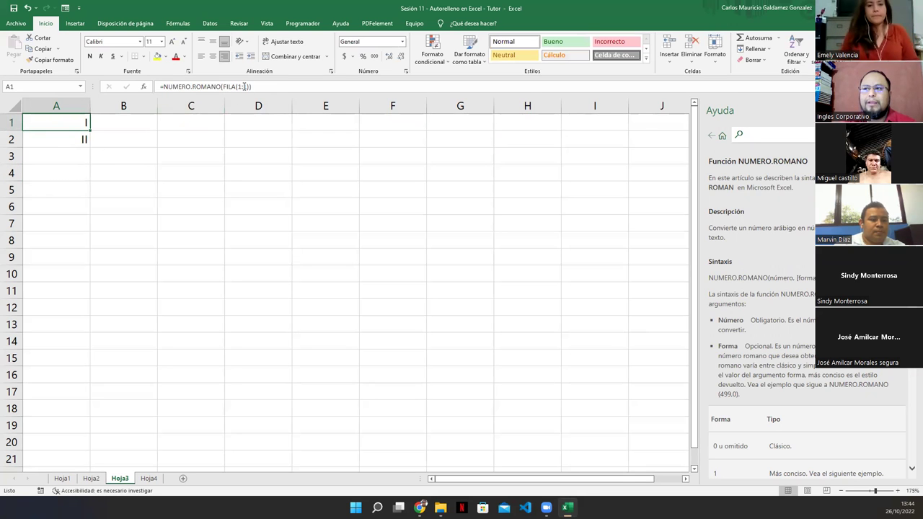
pyautogui.click(80, 137)
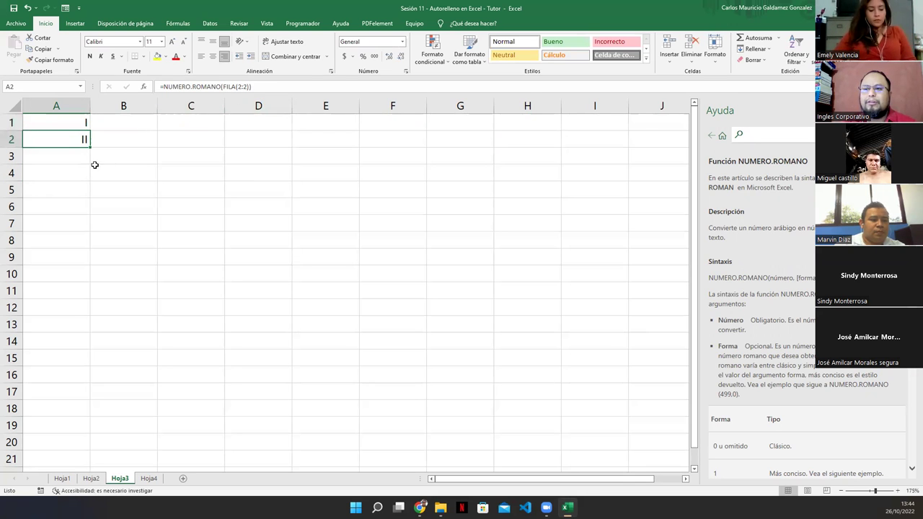
pyautogui.moveTo(72, 126); pyautogui.dragTo(77, 138)
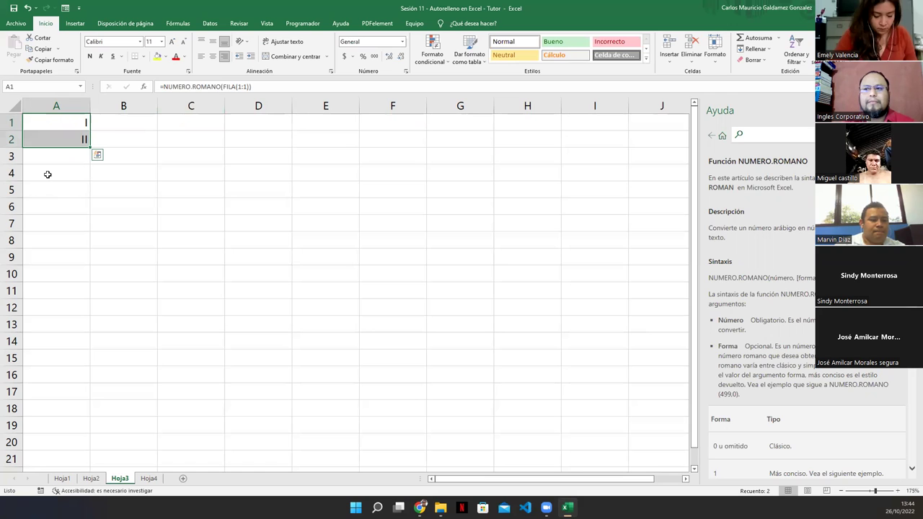
pyautogui.click(57, 124)
pyautogui.moveTo(62, 124); pyautogui.dragTo(59, 132)
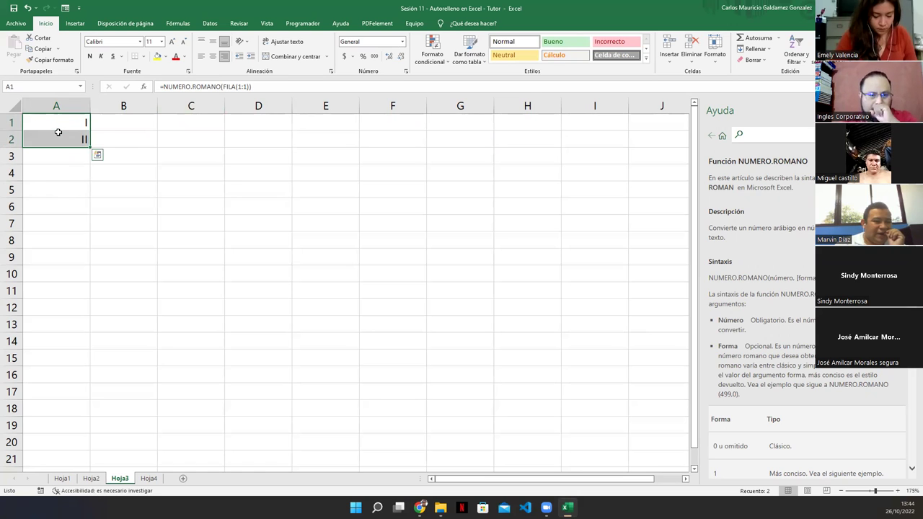
pyautogui.moveTo(88, 148); pyautogui.dragTo(80, 445)
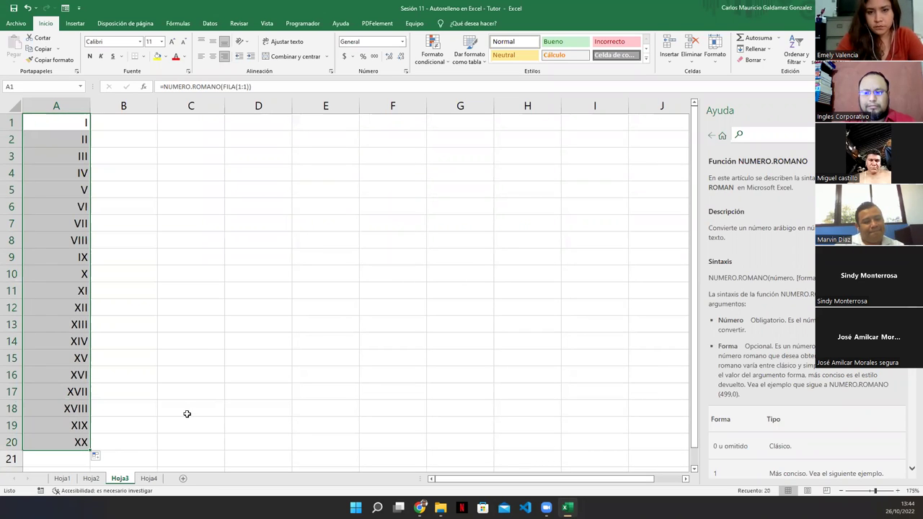
# Fill the numerals I–XX across into B1:B20.
pyautogui.click(63, 125)
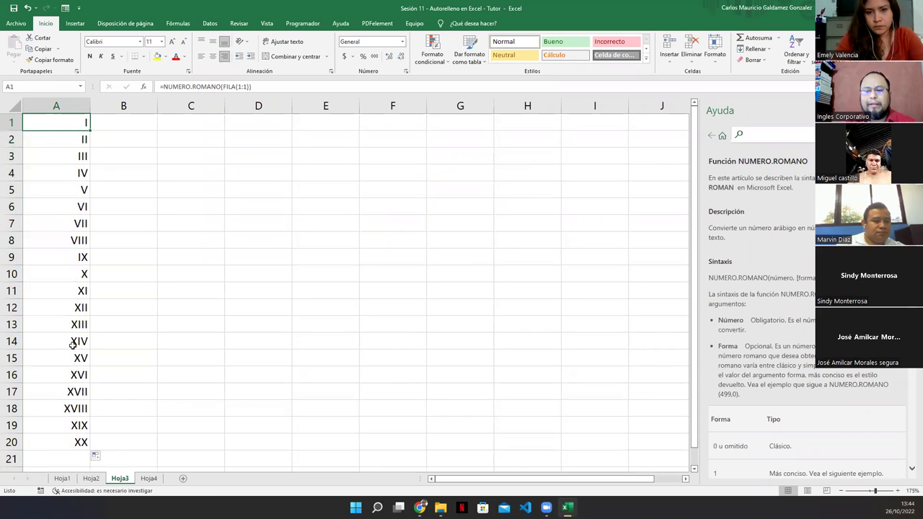
pyautogui.click(72, 446)
pyautogui.moveTo(91, 450); pyautogui.dragTo(165, 144)
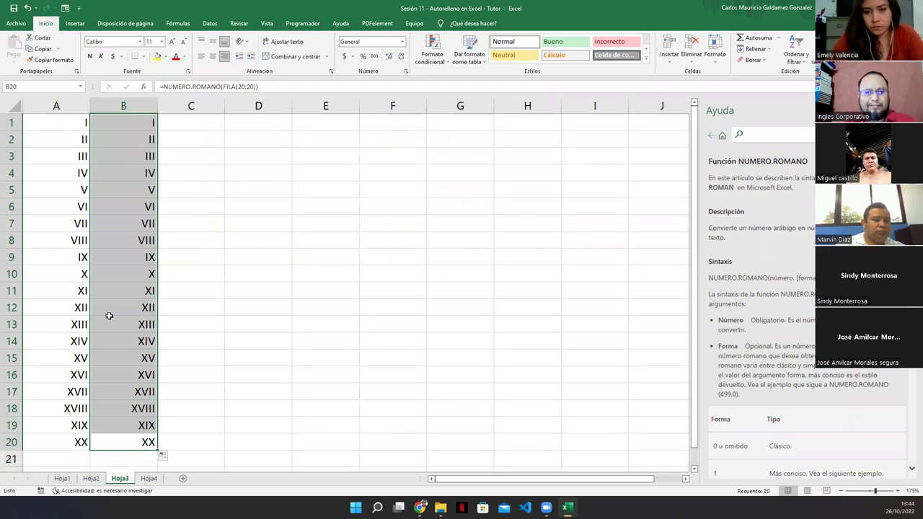
pyautogui.hotkey('ctrl', 'z')
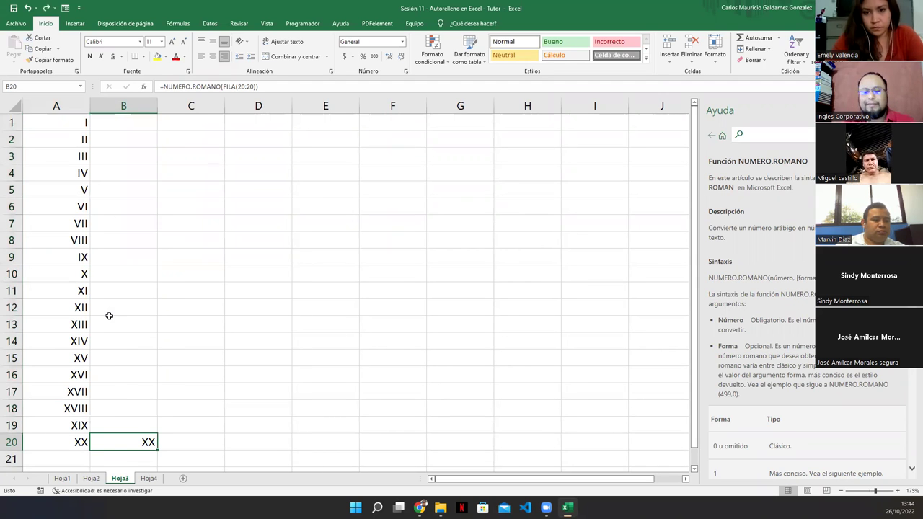
pyautogui.hotkey('ctrl', 'z')
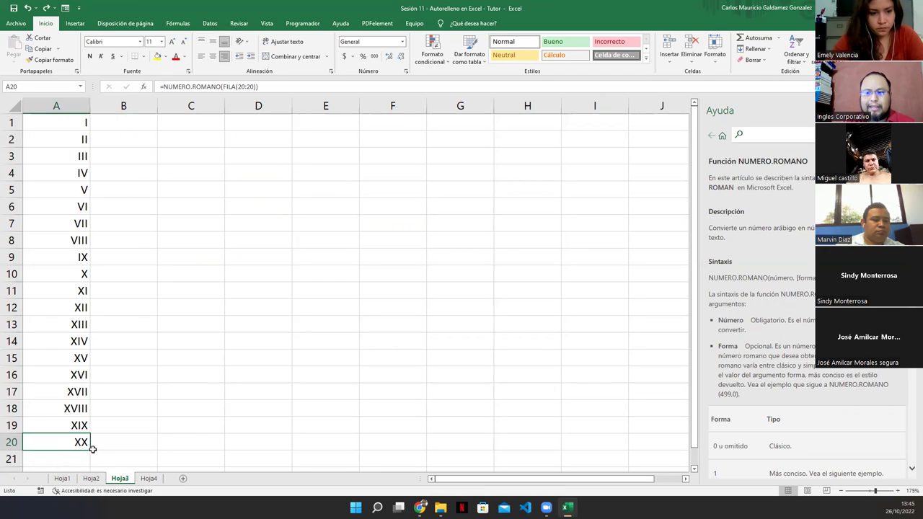
pyautogui.moveTo(90, 449); pyautogui.dragTo(132, 439)
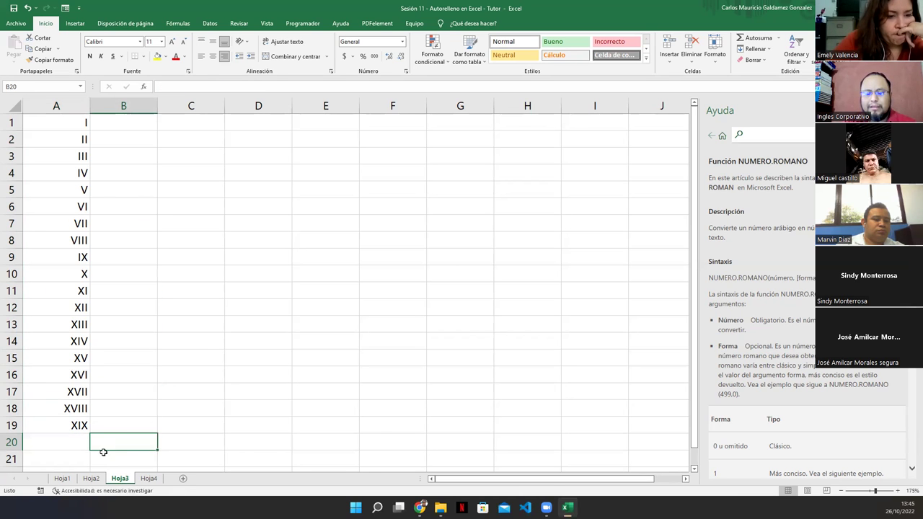
pyautogui.hotkey('ctrl', 'z')
pyautogui.click(148, 441)
pyautogui.moveTo(153, 445); pyautogui.dragTo(163, 118)
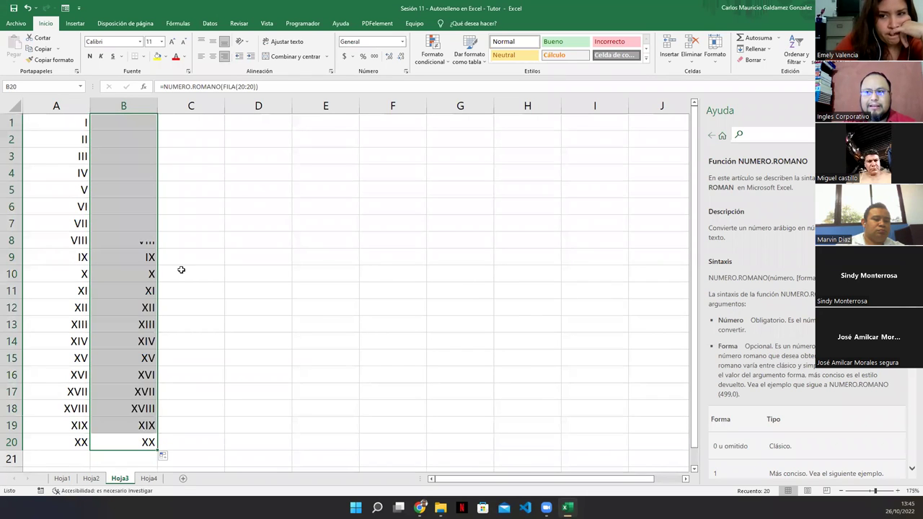
pyautogui.click(134, 438)
# Copy B20's formula into C1 and change FILA(1:1) to FILA(20:20).
pyautogui.hotkey('ctrl', 'c')
pyautogui.click(190, 121)
pyautogui.hotkey('ctrl', 'v')
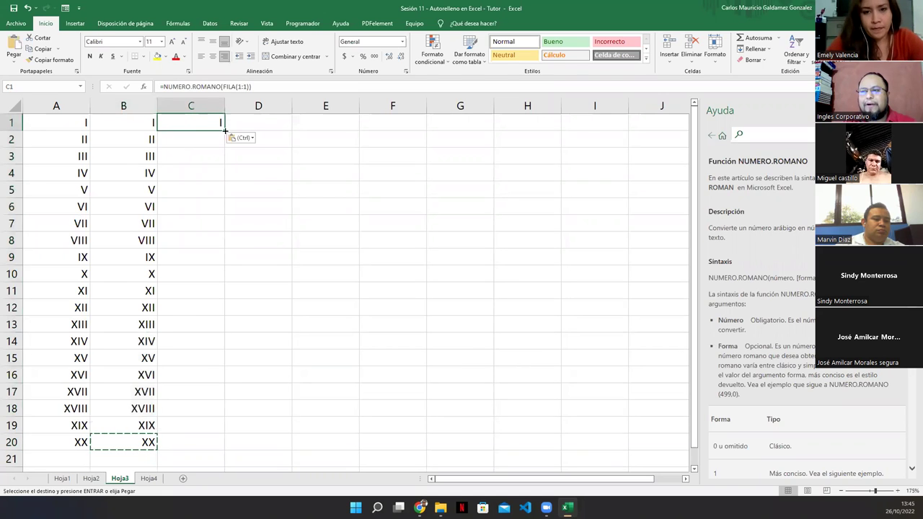
pyautogui.doubleClick(215, 127)
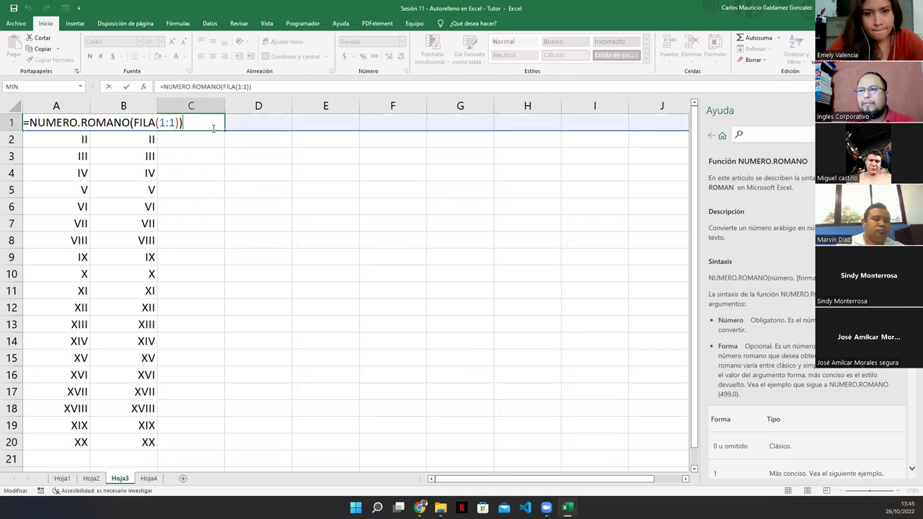
pyautogui.doubleClick(163, 122)
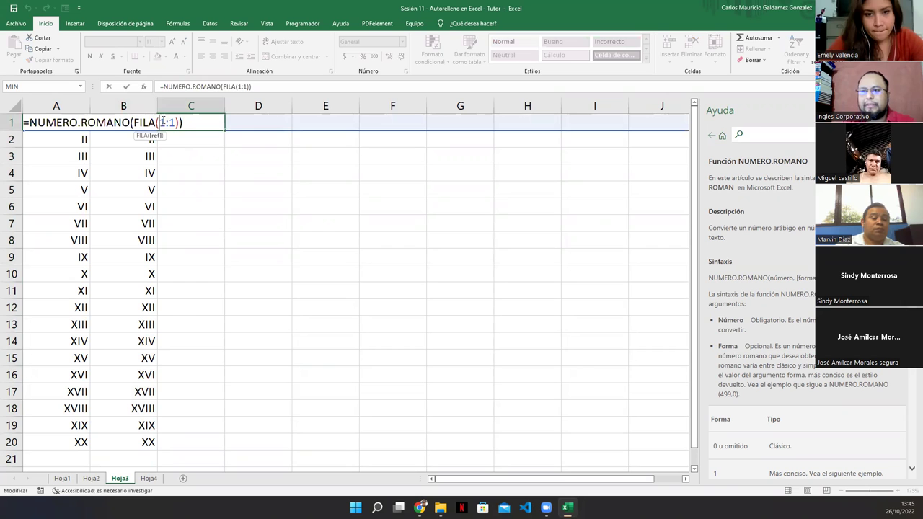
pyautogui.write('20')
pyautogui.press('Right')
pyautogui.press('Right')
pyautogui.press('BackSpace')
pyautogui.write('20')
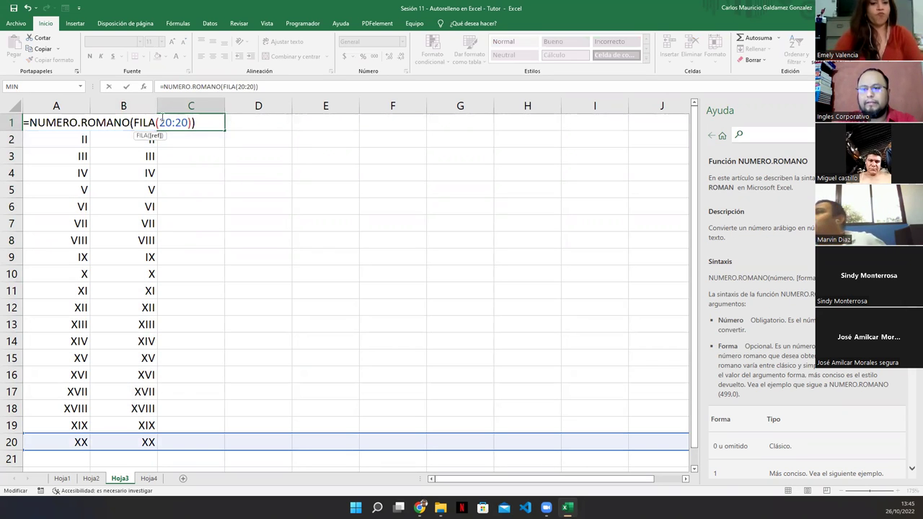
pyautogui.press('Return')
# Fill C1's formula down column C to row 20.
pyautogui.click(181, 123)
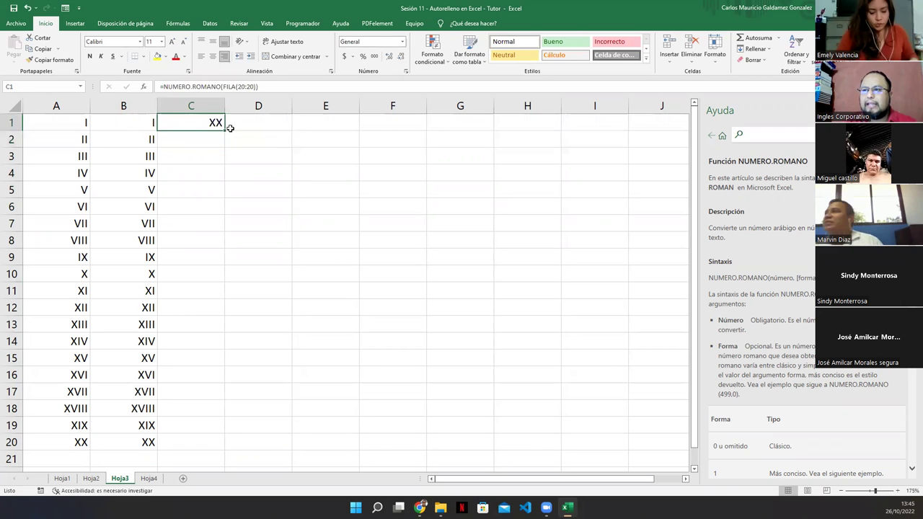
pyautogui.moveTo(225, 131); pyautogui.dragTo(200, 451)
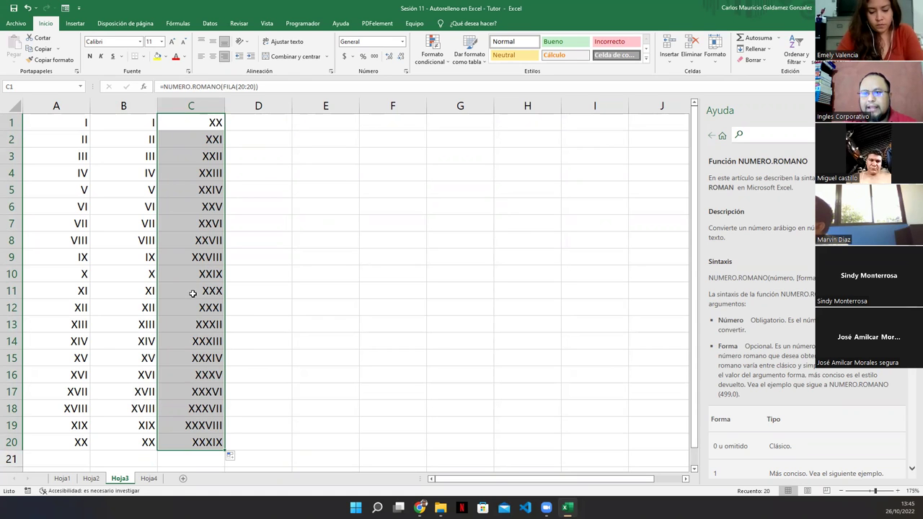
pyautogui.click(192, 291)
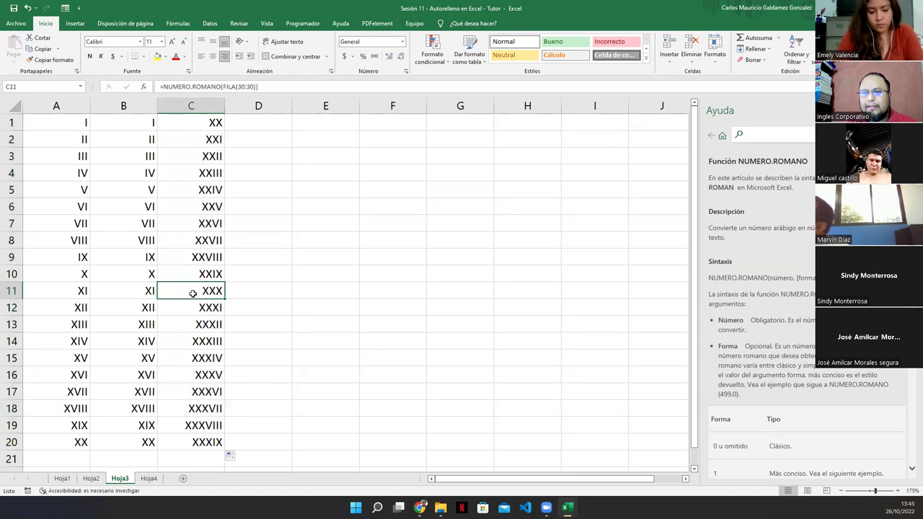
pyautogui.click(181, 442)
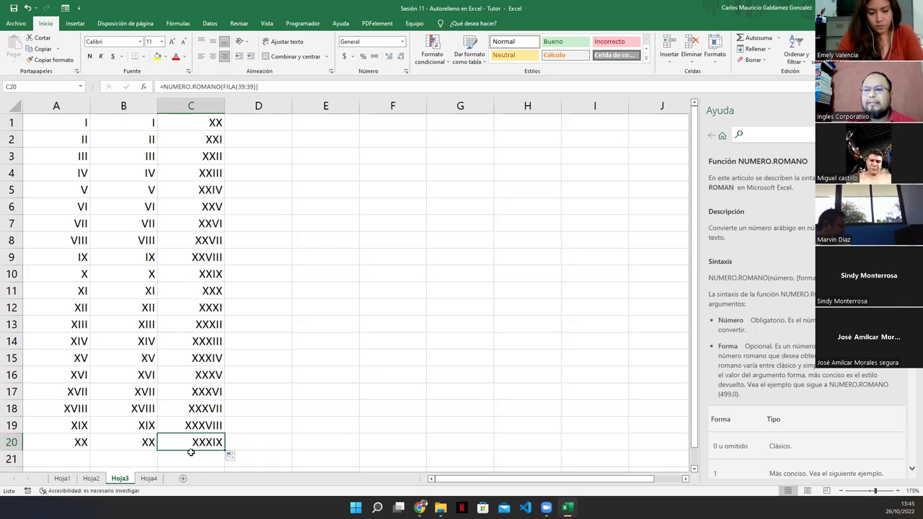
# Move C2's XXI onto C1 so column C runs XXI–XL, then go to Hoja4.
pyautogui.click(223, 139)
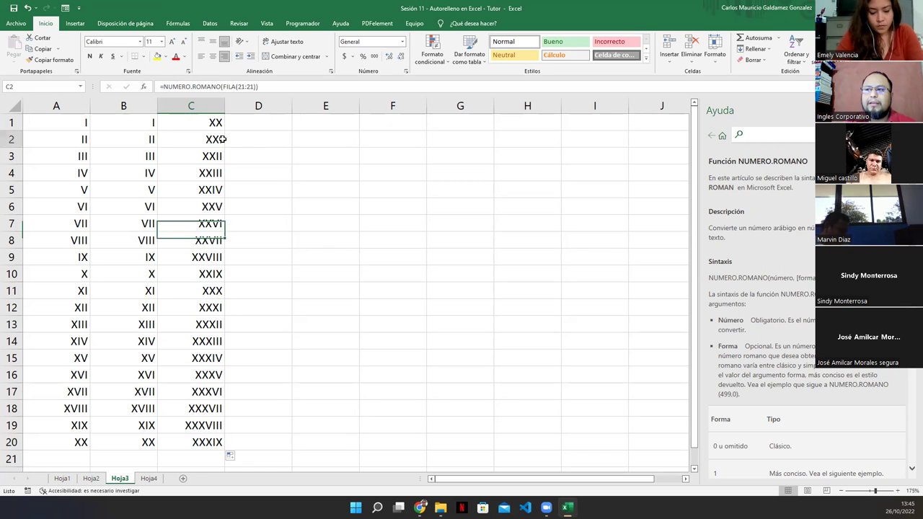
pyautogui.moveTo(217, 141); pyautogui.dragTo(194, 441)
pyautogui.click(439, 280)
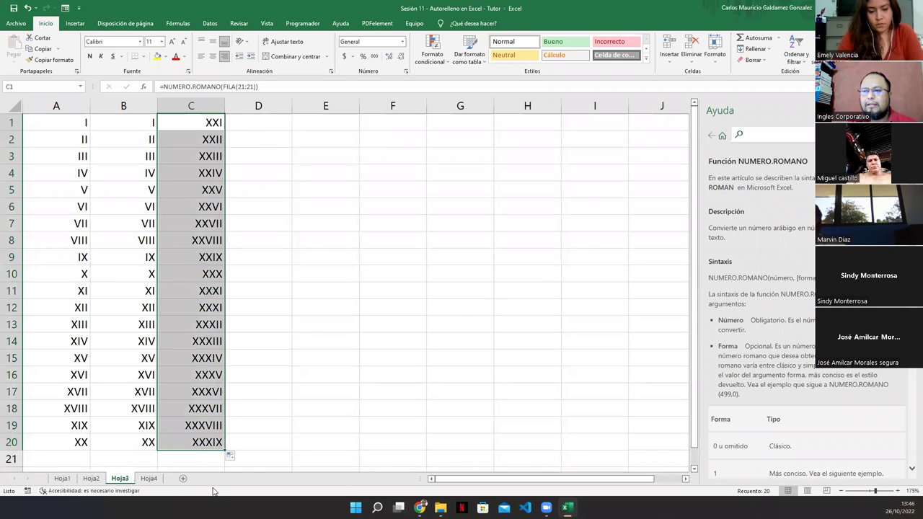
pyautogui.click(192, 444)
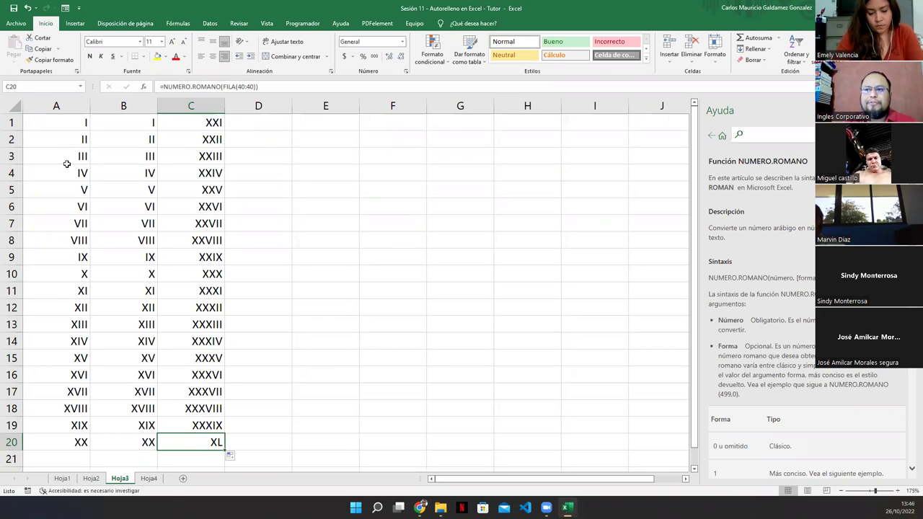
pyautogui.click(74, 124)
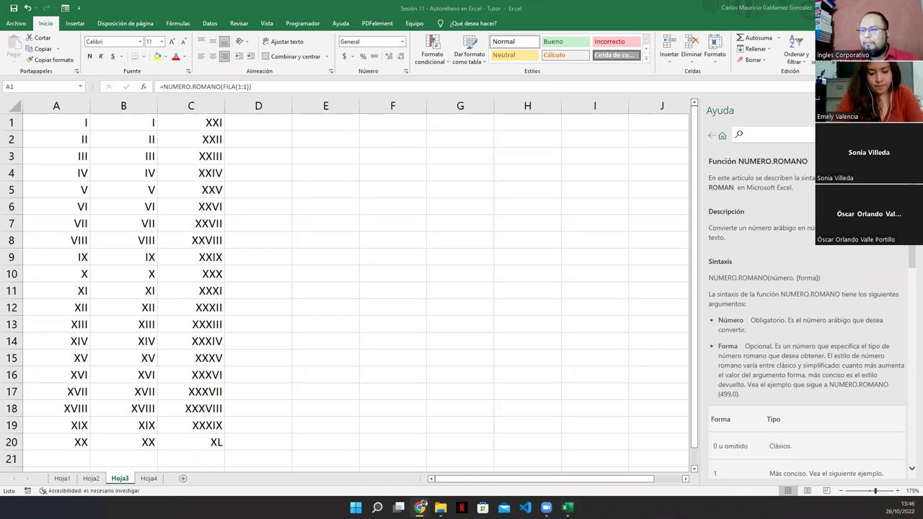
pyautogui.click(149, 478)
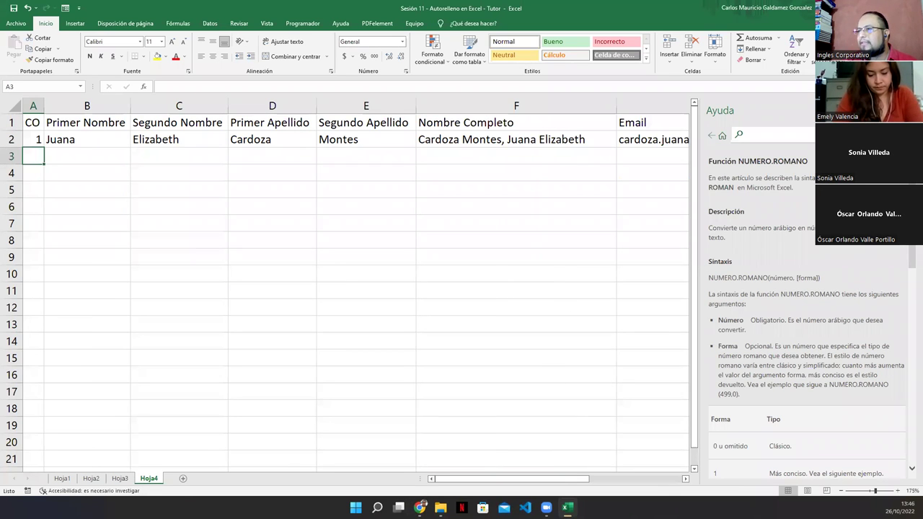
# Close the Ayuda pane and review Hoja4's table, ending with the first record A2:E2 selected.
pyautogui.click(912, 110)
pyautogui.click(220, 260)
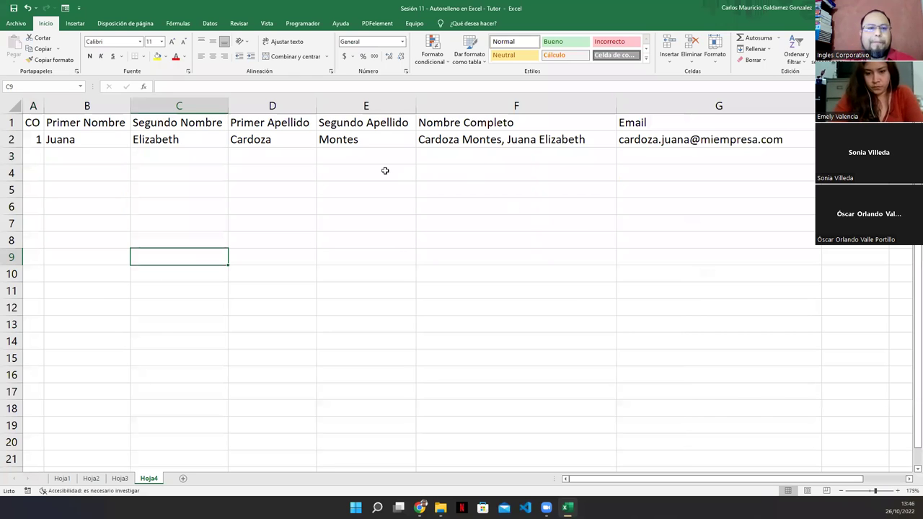
pyautogui.click(491, 127)
pyautogui.click(389, 183)
pyautogui.click(456, 134)
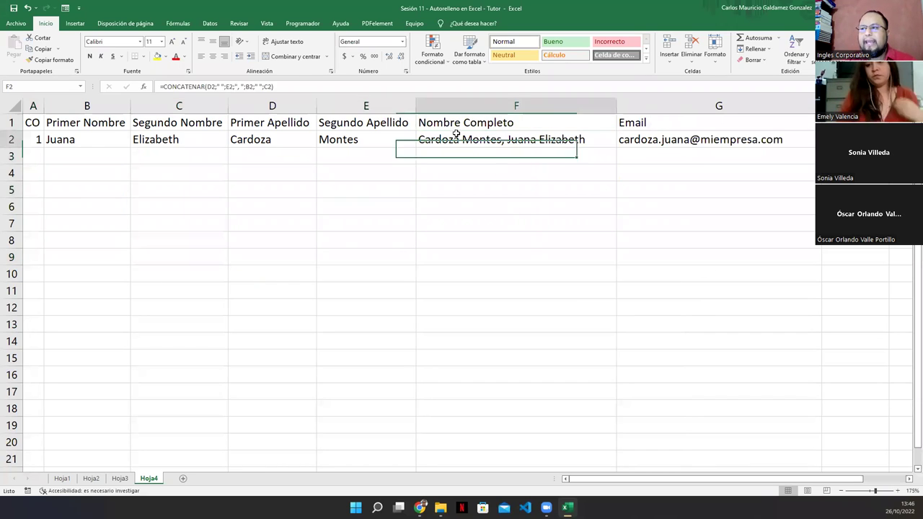
pyautogui.click(296, 177)
pyautogui.moveTo(32, 122); pyautogui.dragTo(622, 123)
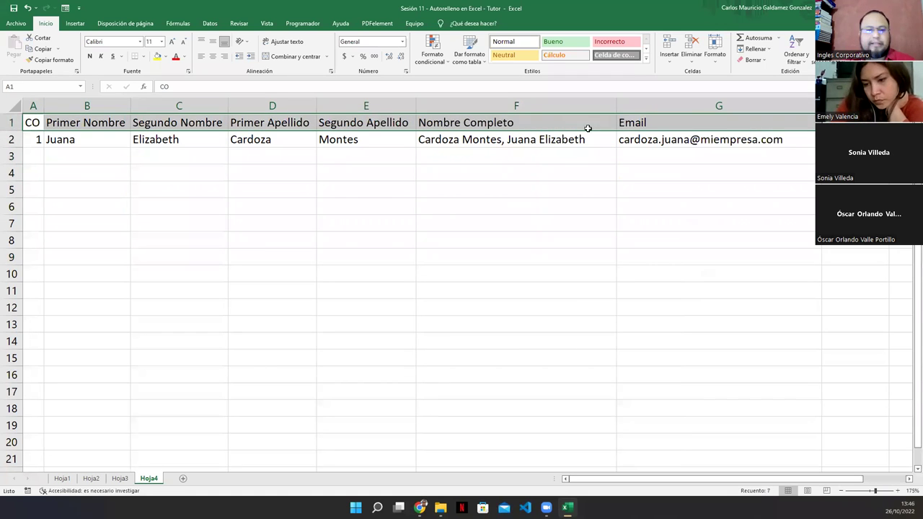
pyautogui.click(319, 276)
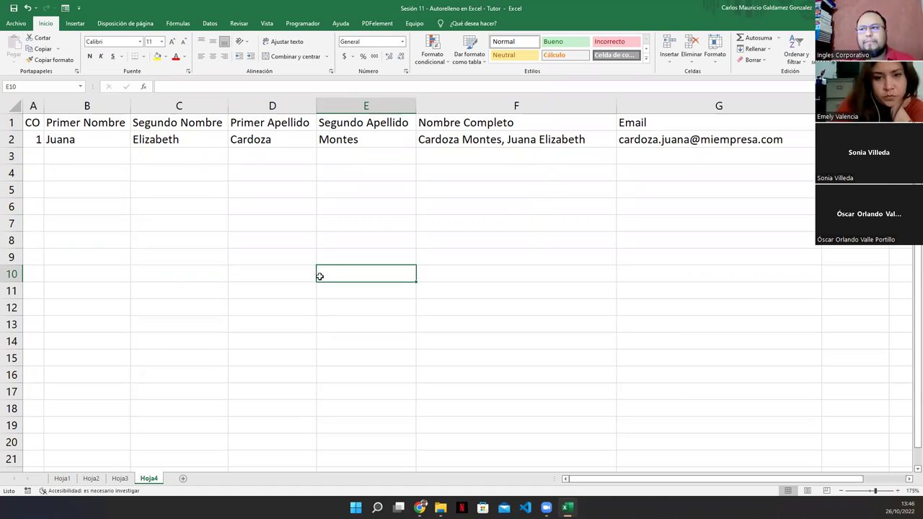
pyautogui.click(301, 243)
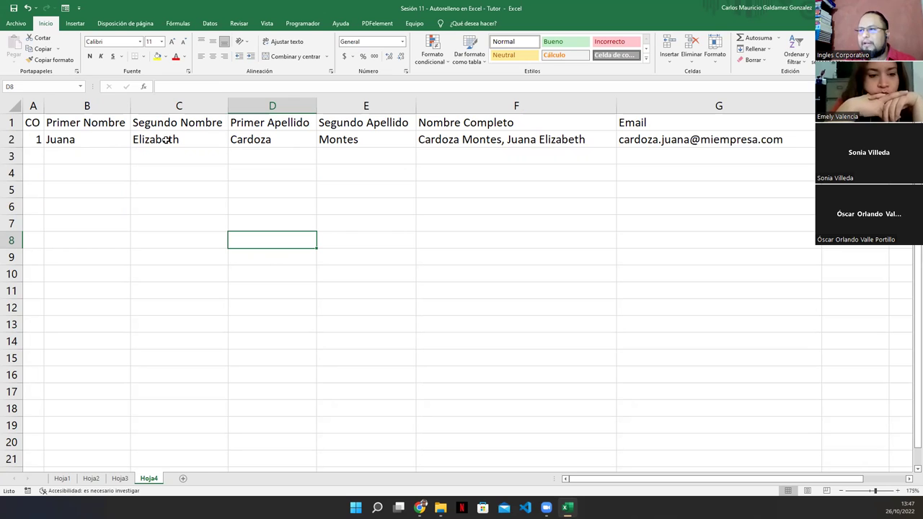
pyautogui.moveTo(32, 140); pyautogui.dragTo(330, 142)
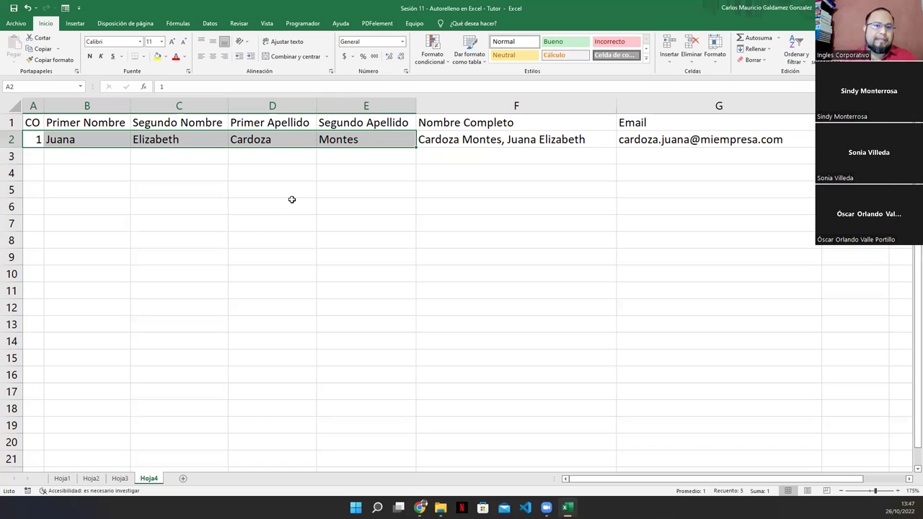
# Clear F1:G2 then undo it, restoring the Nombre Completo and Email headings and first-row values.
pyautogui.moveTo(24, 122); pyautogui.dragTo(353, 137)
pyautogui.moveTo(459, 127); pyautogui.dragTo(671, 141)
pyautogui.press('Delete')
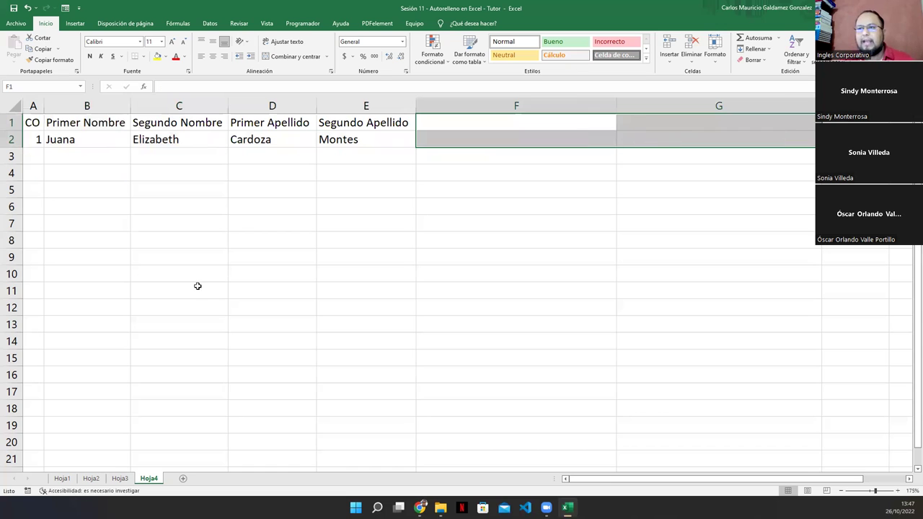
pyautogui.click(197, 288)
pyautogui.moveTo(32, 124); pyautogui.dragTo(378, 141)
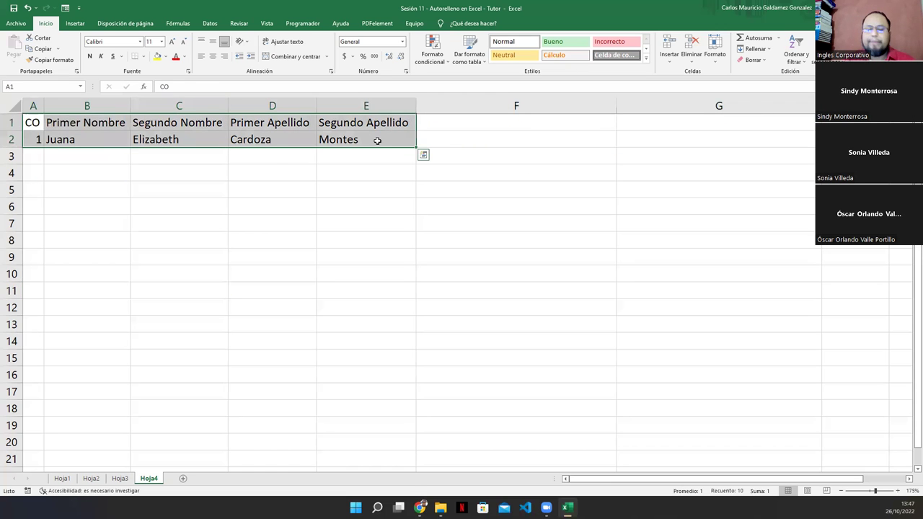
pyautogui.hotkey('ctrl', 'z')
pyautogui.click(366, 173)
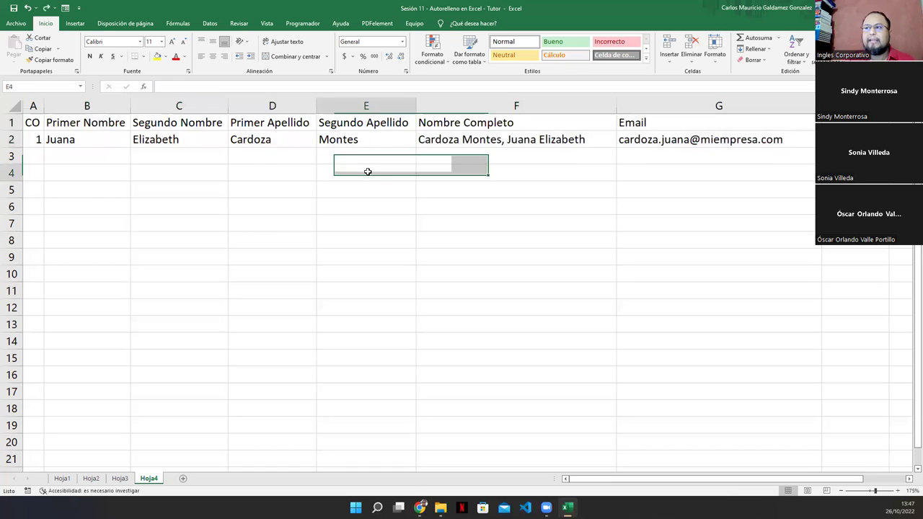
pyautogui.click(445, 123)
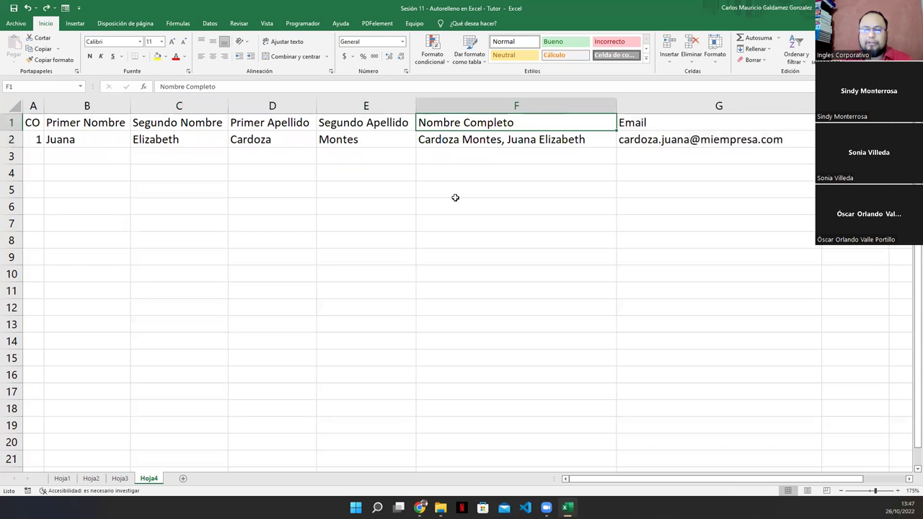
pyautogui.click(677, 121)
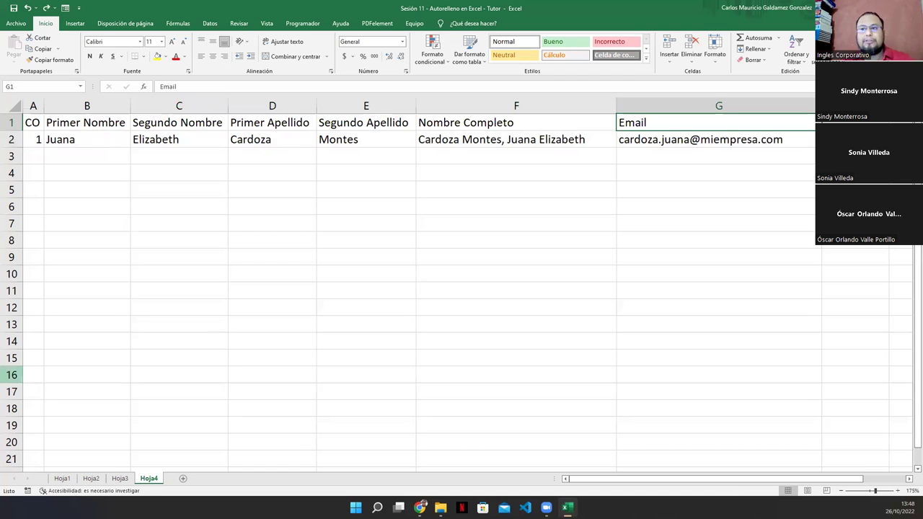
pyautogui.click(36, 156)
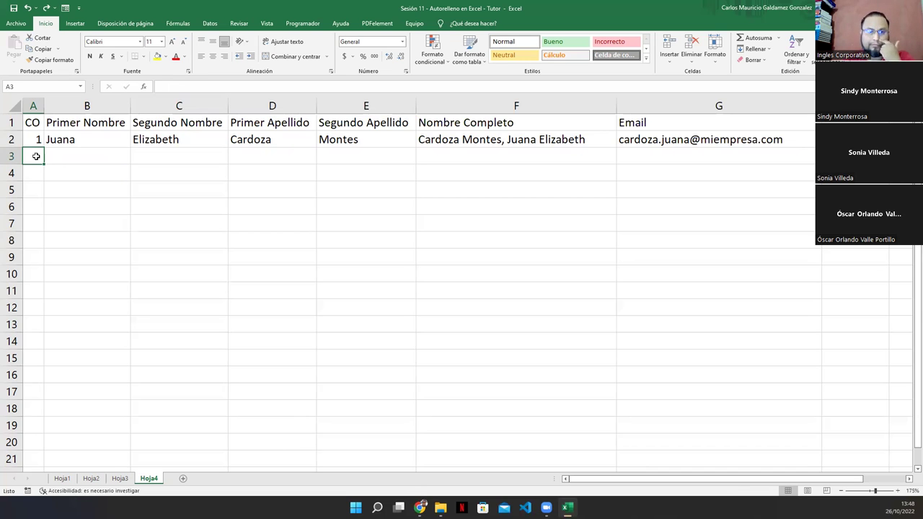
# Enter record 2 in row 3: number 2, the person's two first names and two surnames.
pyautogui.write('2')
pyautogui.press('Return')
pyautogui.press('Up')
pyautogui.press('Right')
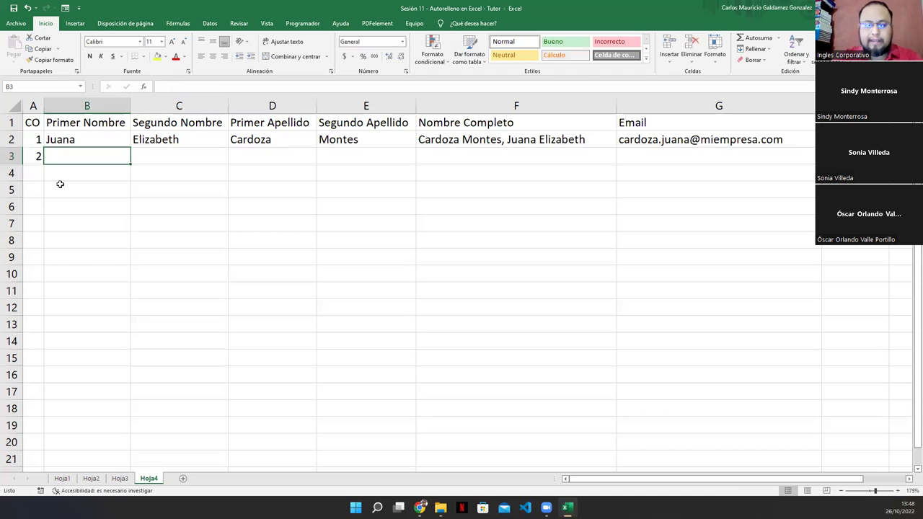
pyautogui.press('Right')
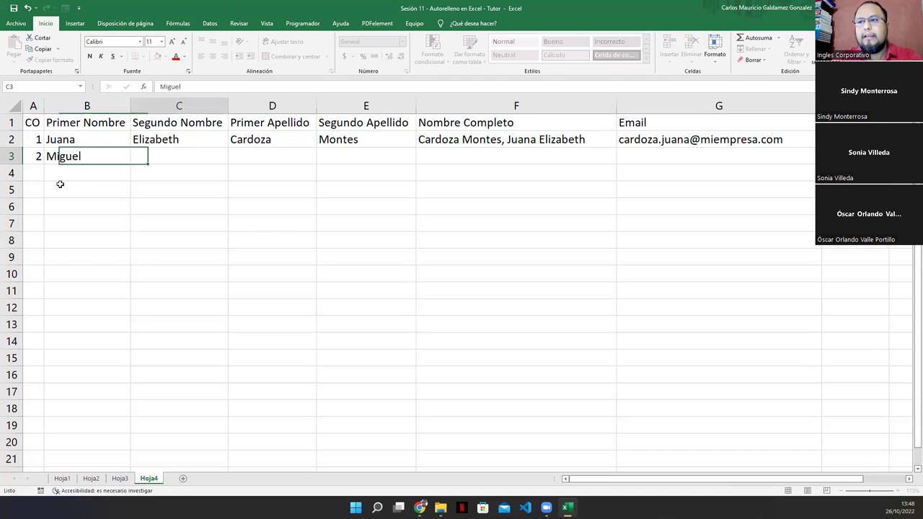
pyautogui.press('Right')
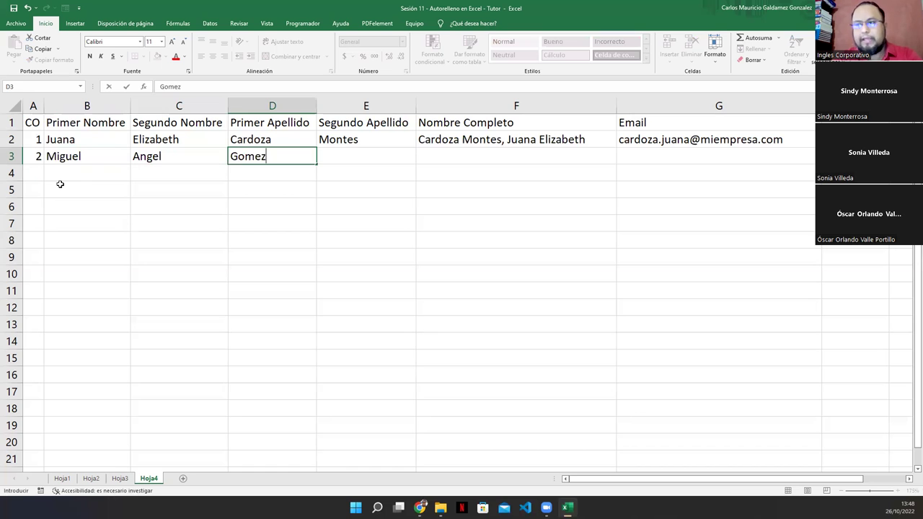
pyautogui.press('Tab')
pyautogui.press('Return')
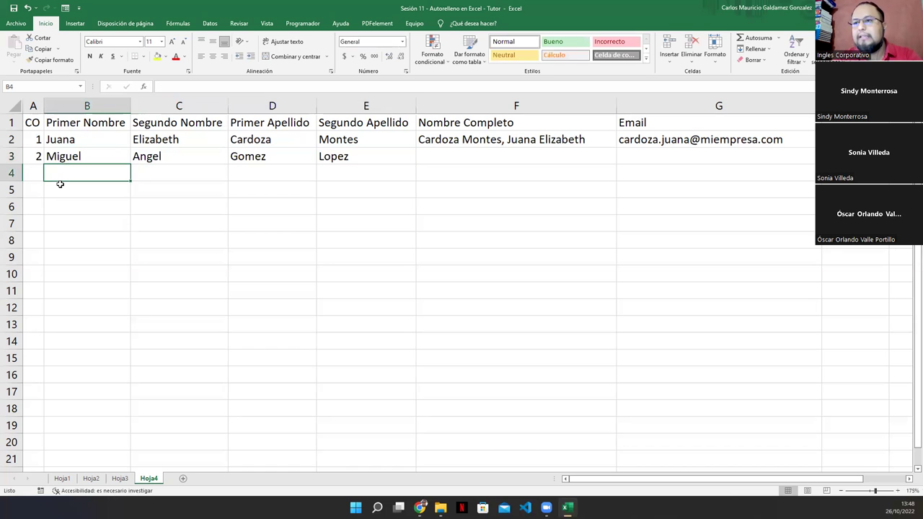
# Enter record 3 in row 4 with number 3 and the person's four name parts.
pyautogui.press('Left')
pyautogui.write('3')
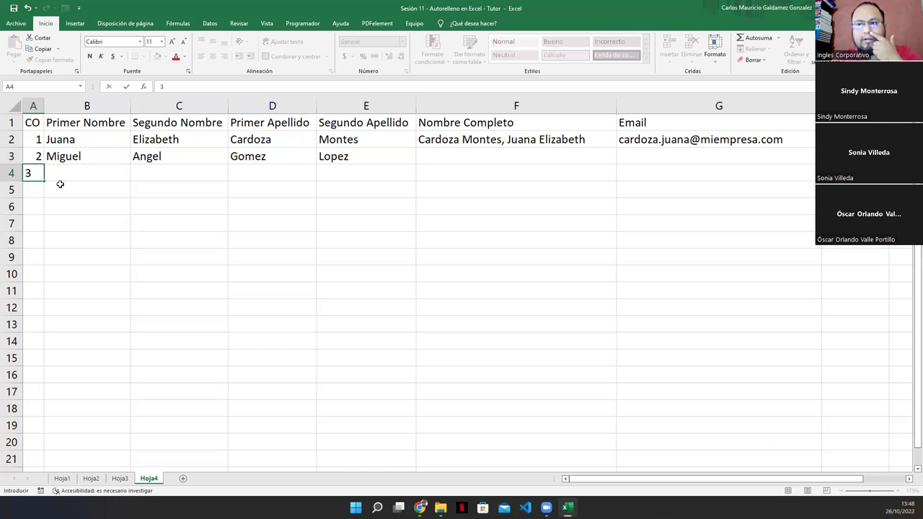
pyautogui.press('Tab')
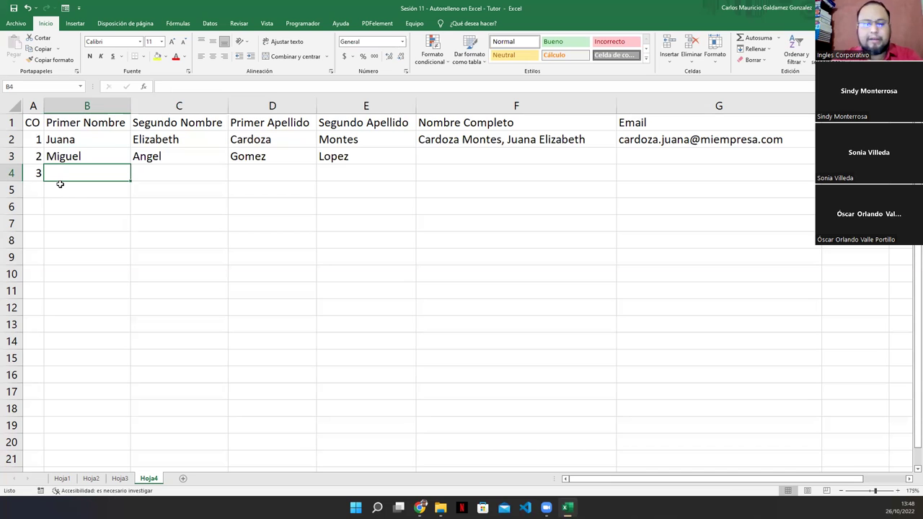
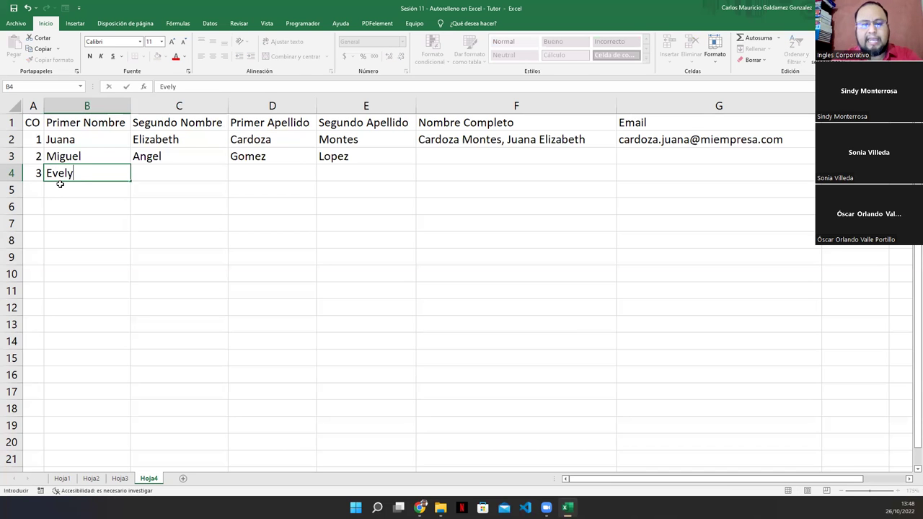
pyautogui.press('Tab')
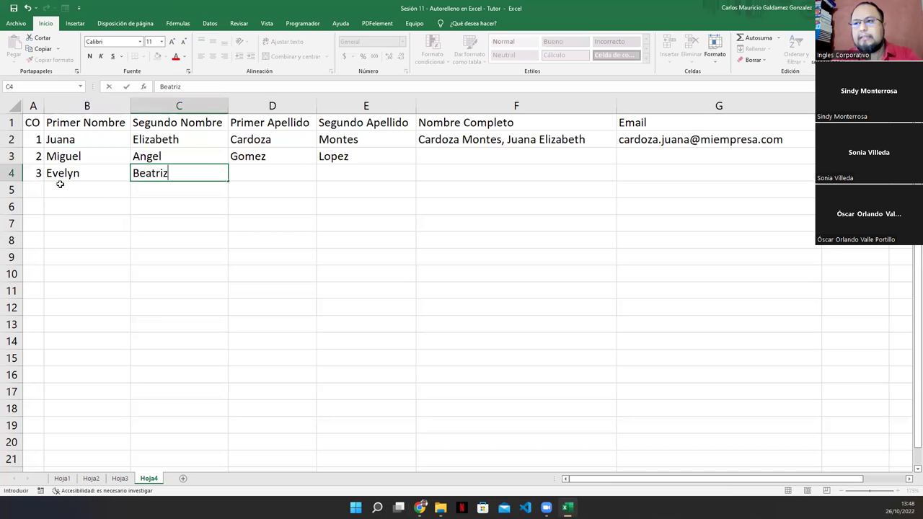
pyautogui.press('Tab')
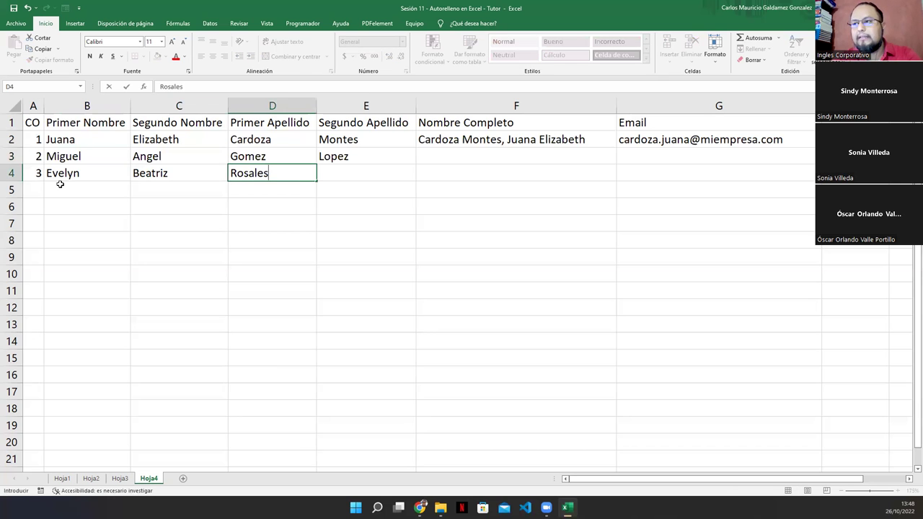
pyautogui.press('Tab')
pyautogui.press('Return')
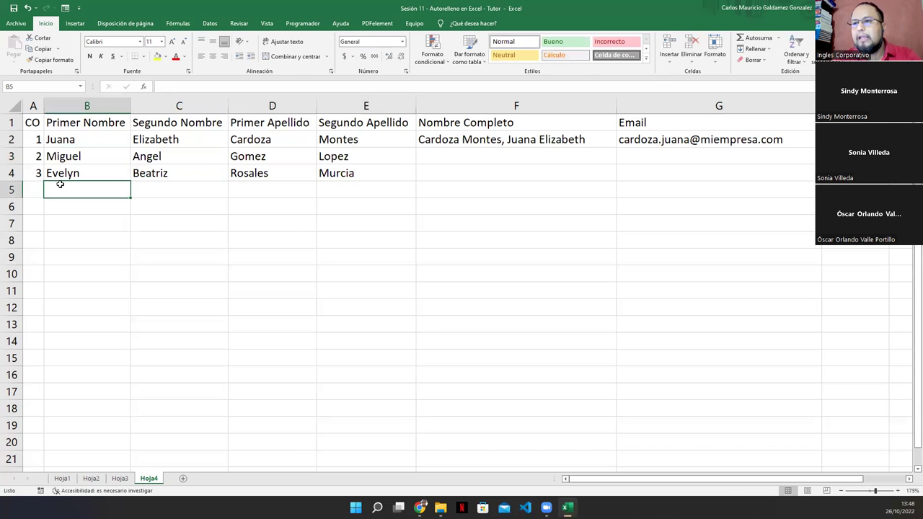
# Enter record 4 in row 5 with number 4, two given names and two surnames.
pyautogui.press('Left')
pyautogui.write('4')
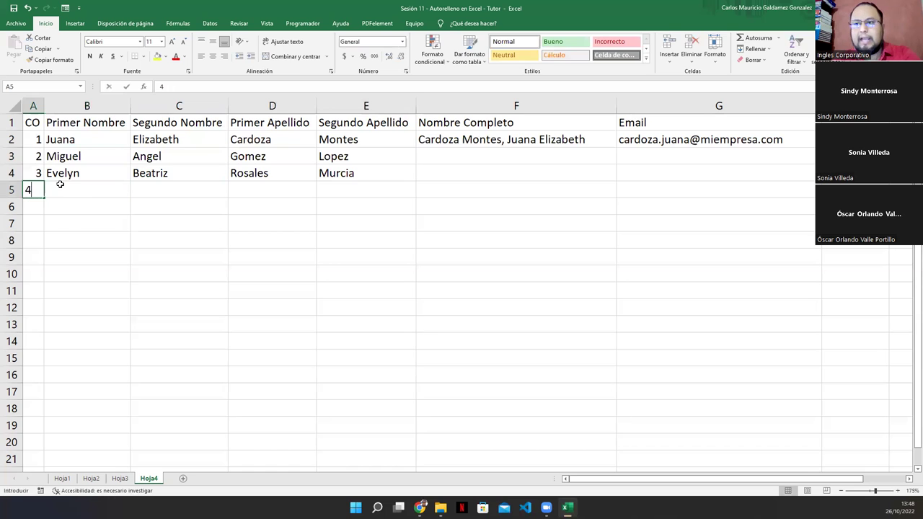
pyautogui.press('Tab')
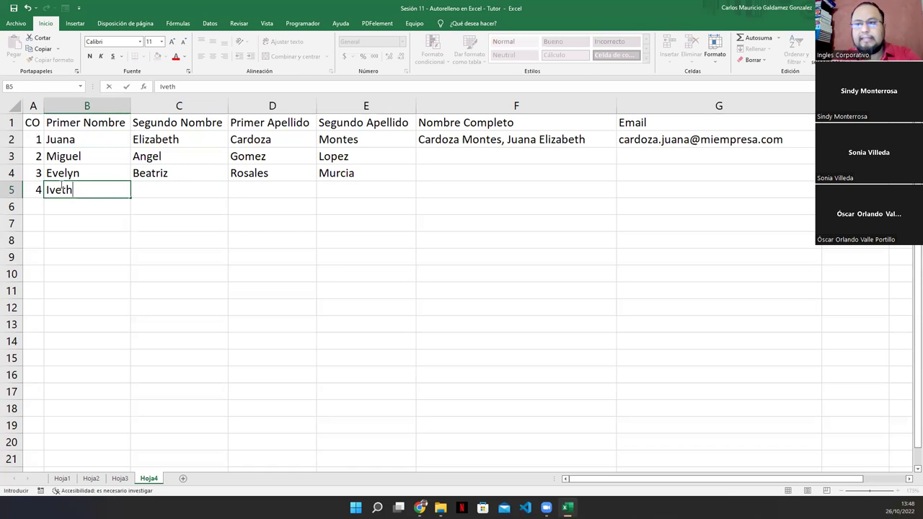
pyautogui.press('Tab')
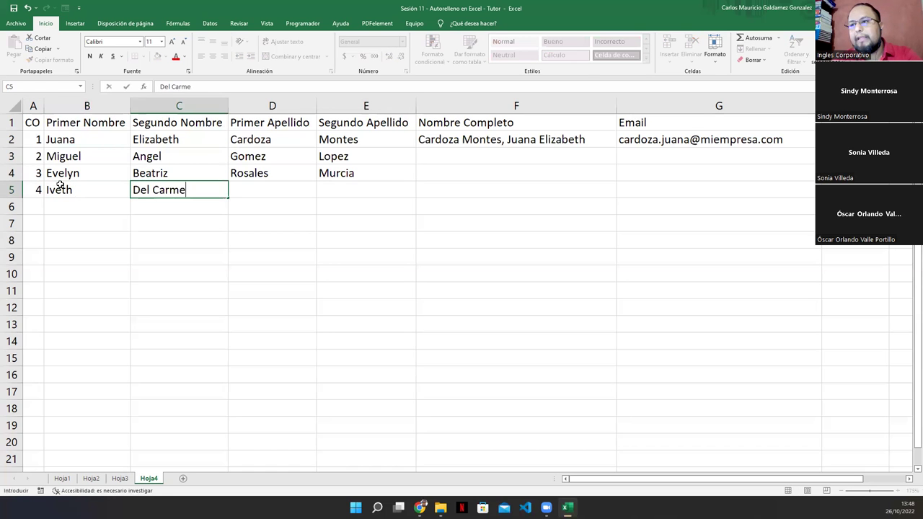
pyautogui.press('Tab')
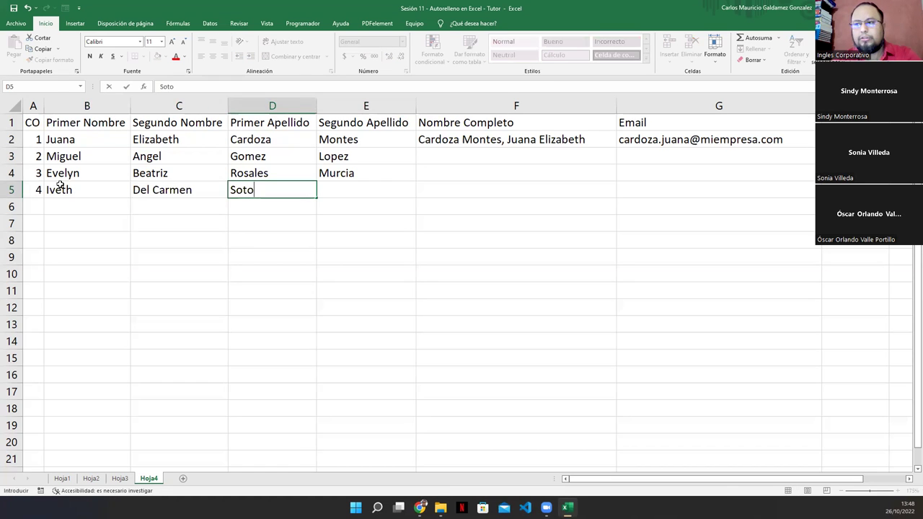
pyautogui.press('Tab')
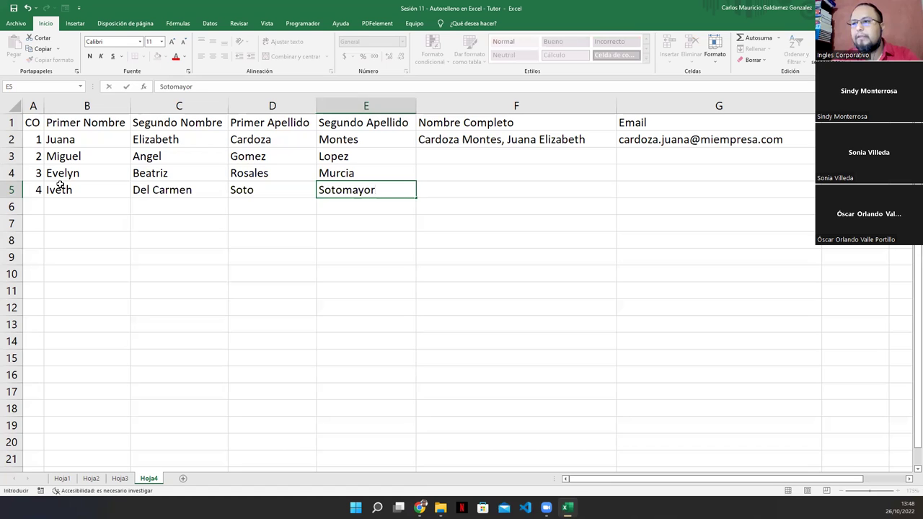
pyautogui.press('Return')
# Enter record 5 in row 6 with number 5 and the last person's four name parts.
pyautogui.write('5')
pyautogui.press('Tab')
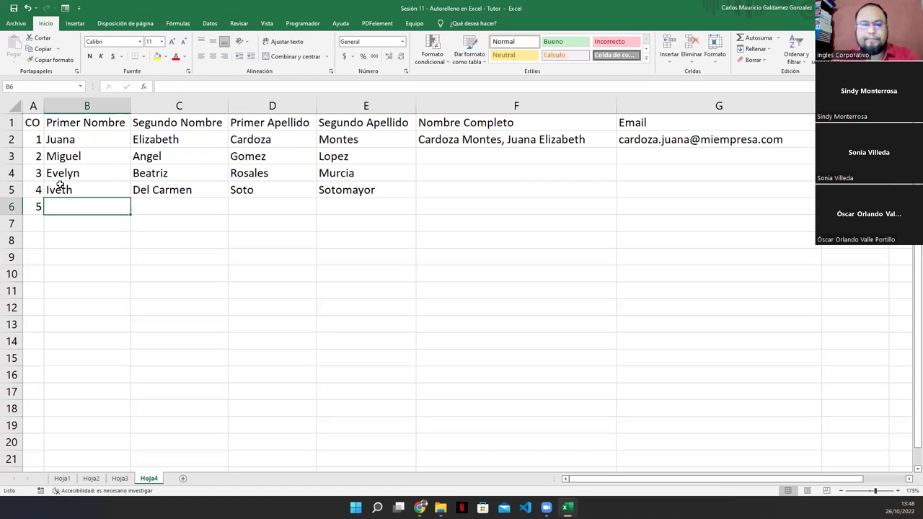
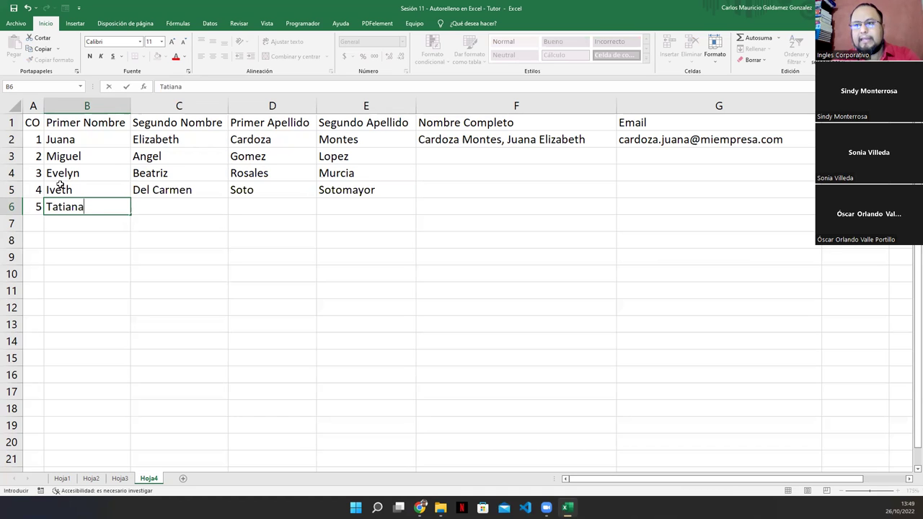
pyautogui.press('Tab')
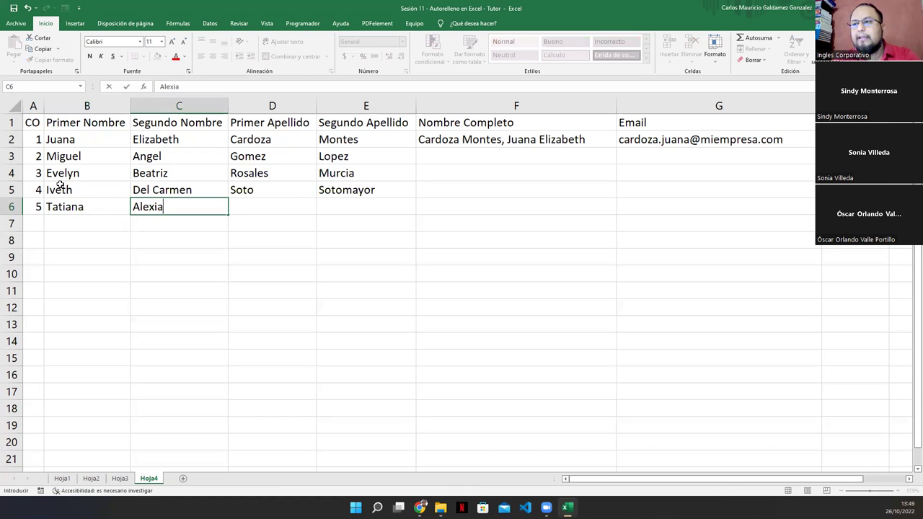
pyautogui.press('Tab')
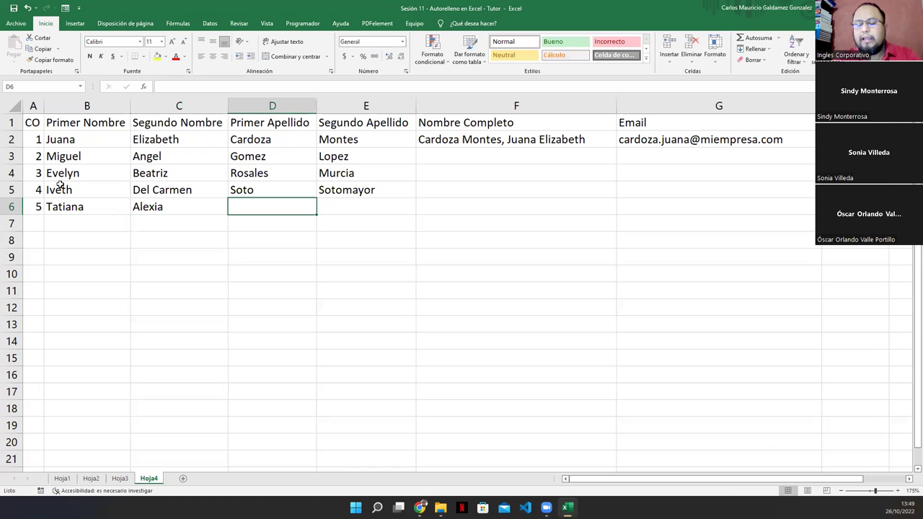
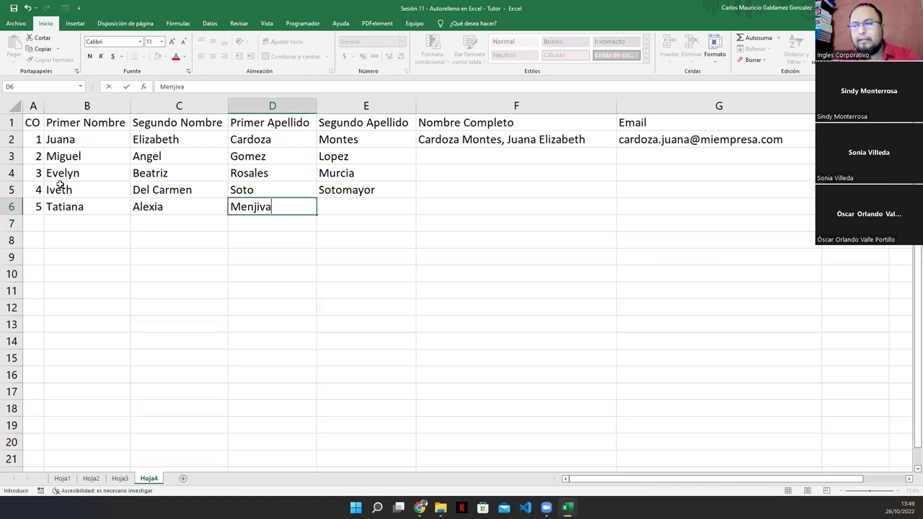
pyautogui.press('Tab')
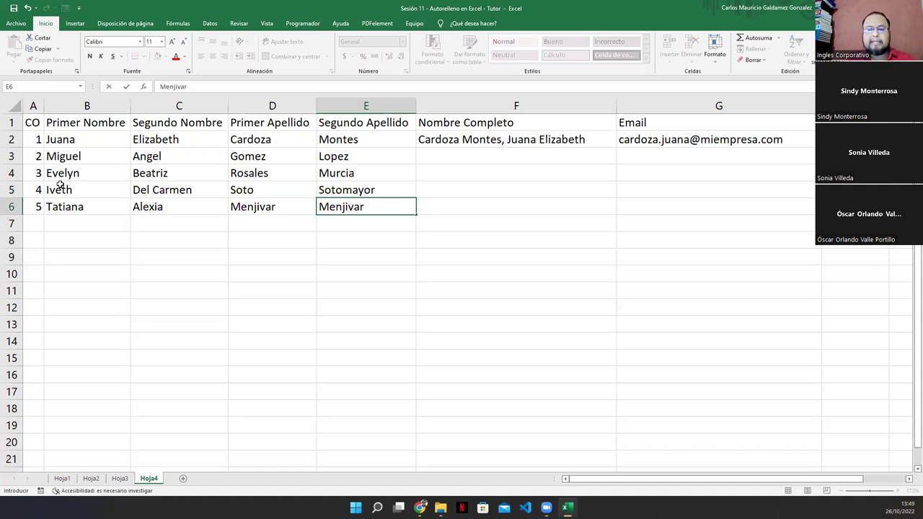
pyautogui.press('Return')
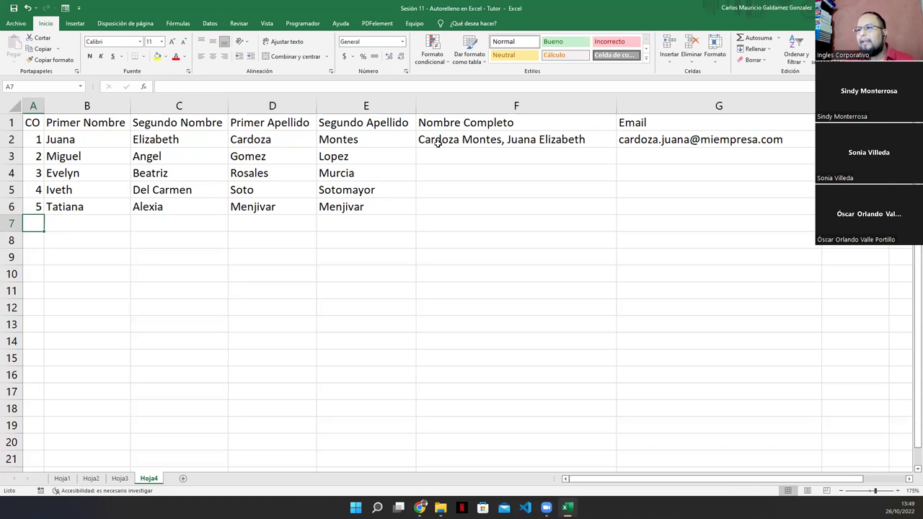
# Edit F2's CONCATENAR full-name formula in the cell to reveal its referenced cells.
pyautogui.click(471, 139)
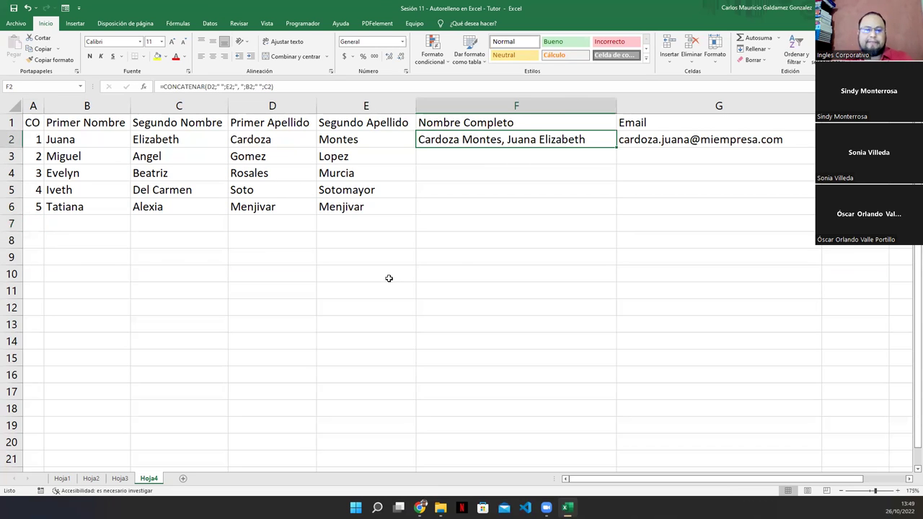
pyautogui.press('F2')
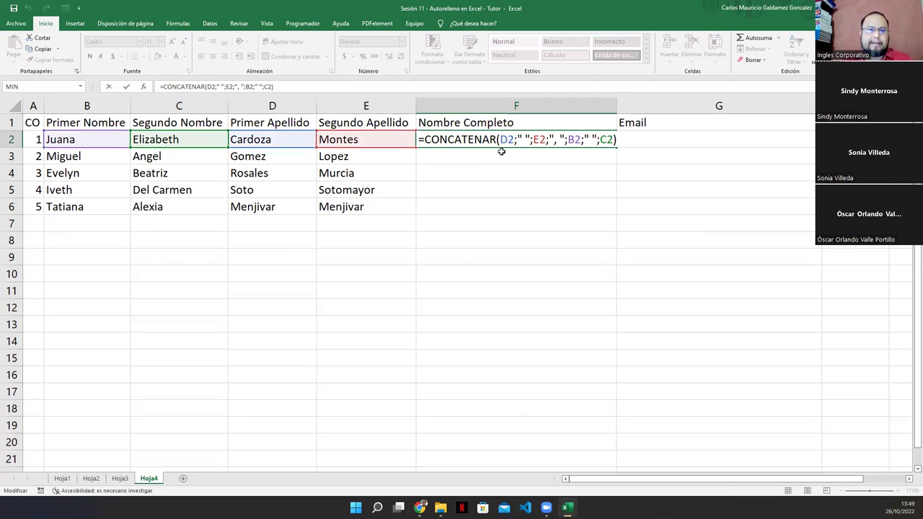
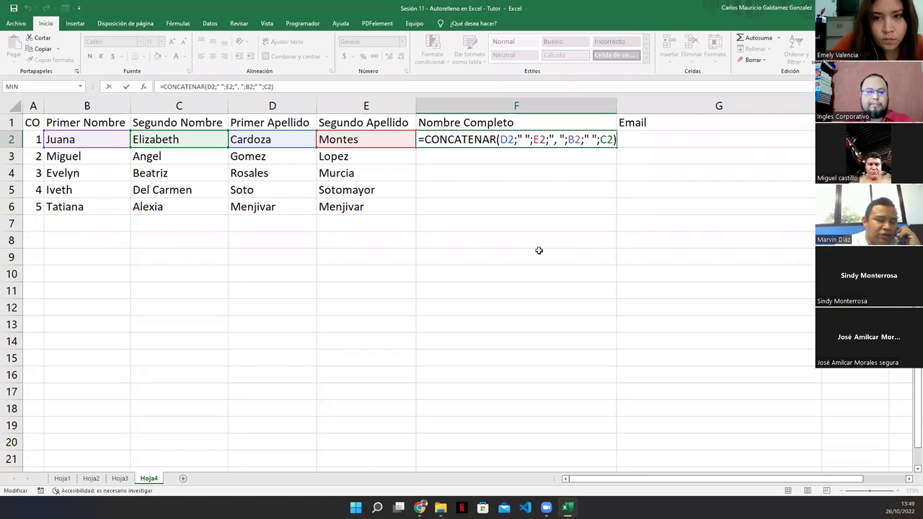
# Commit F2's CONCATENAR formula, check its sources D2, E2, B2, C2, then select F3.
pyautogui.hotkey('ctrl', 'Return')
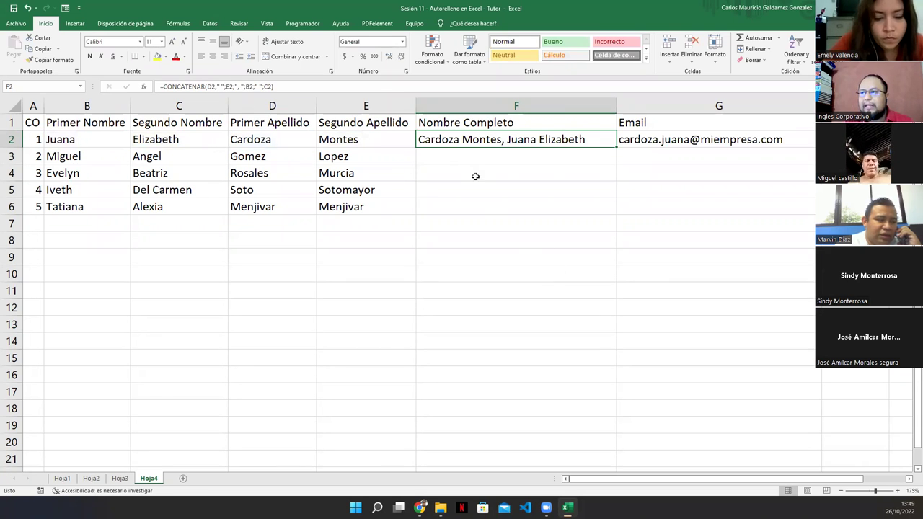
pyautogui.click(450, 156)
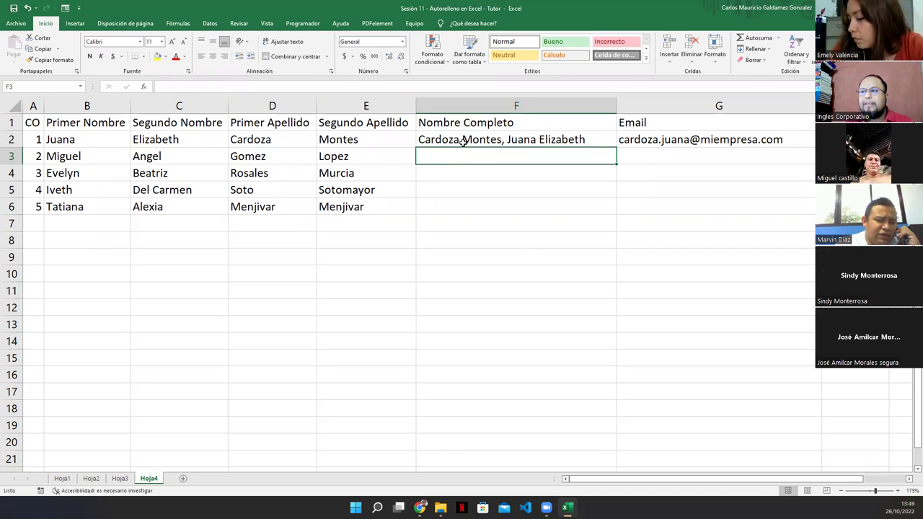
pyautogui.click(272, 141)
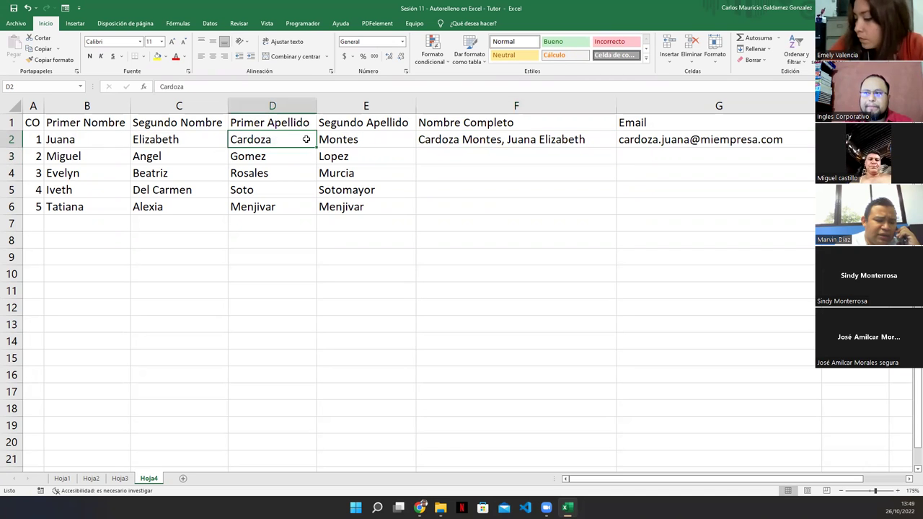
pyautogui.click(355, 138)
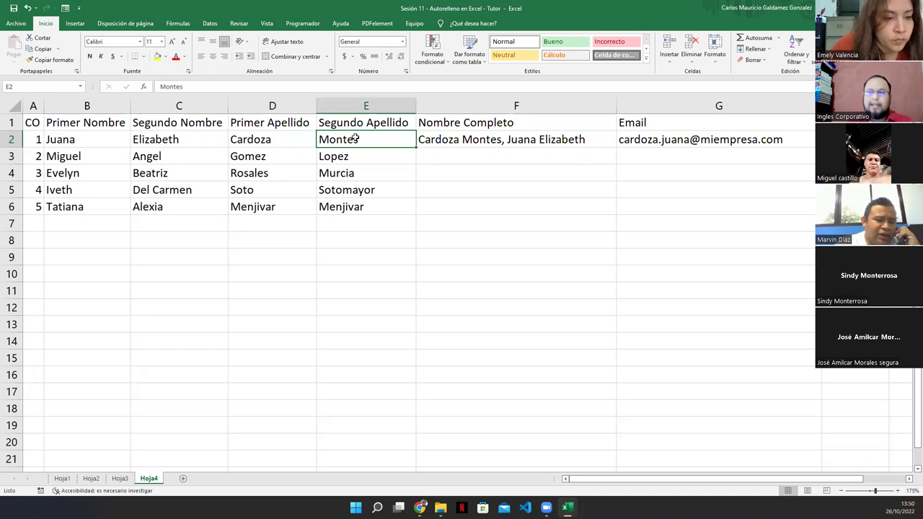
pyautogui.click(95, 138)
pyautogui.click(166, 139)
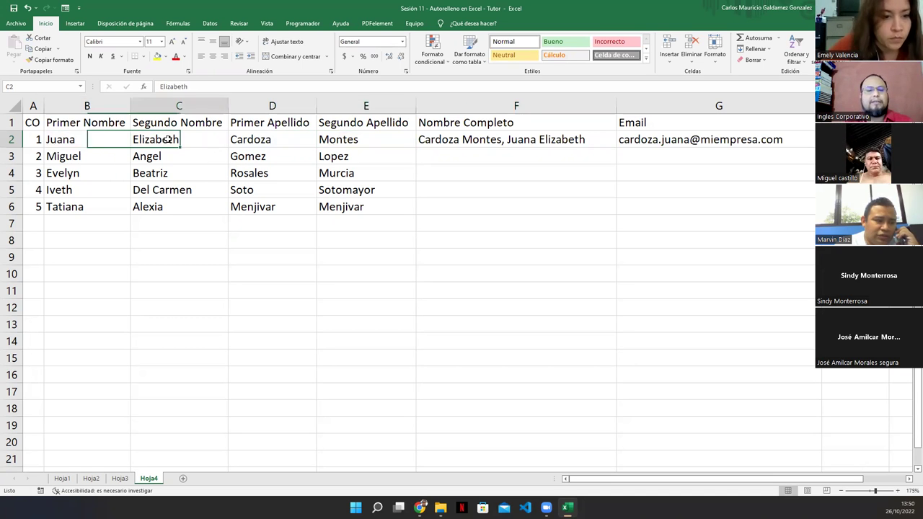
pyautogui.click(473, 139)
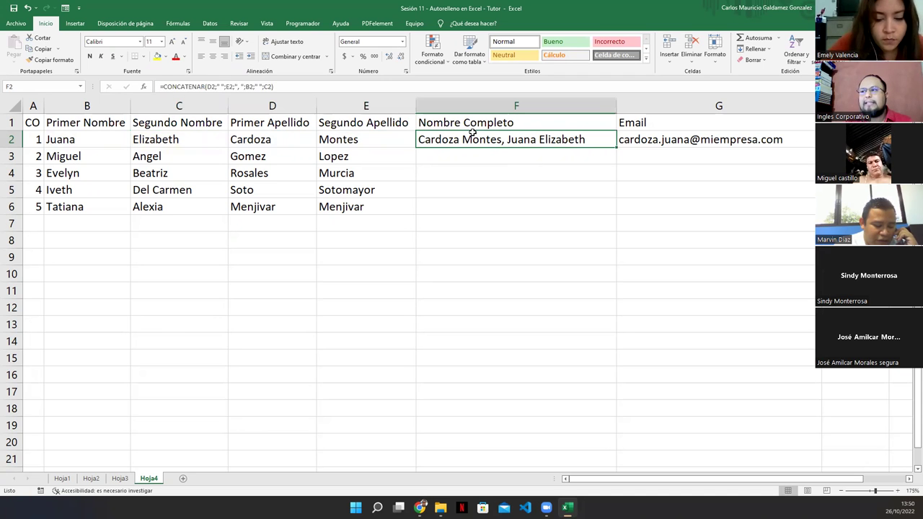
pyautogui.click(435, 159)
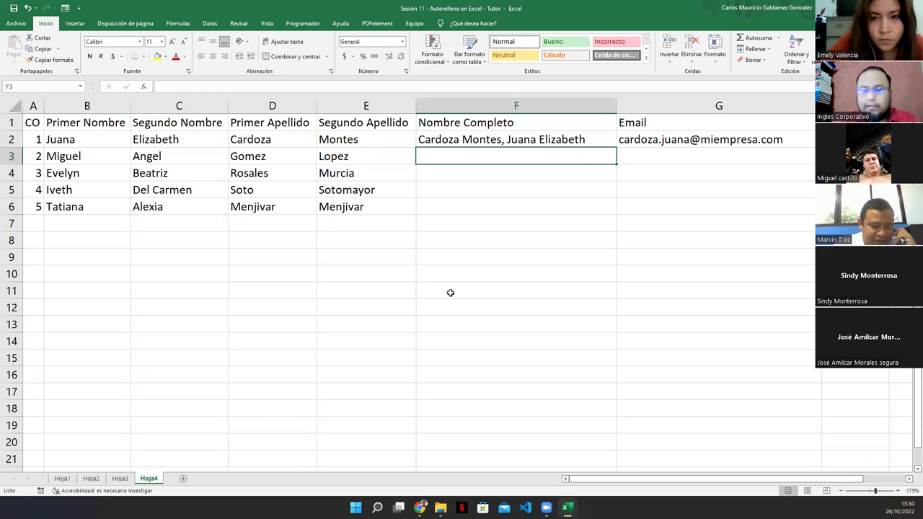
# Insert CONCATENAR into F3 via =concat and open its help article.
pyautogui.write('=')
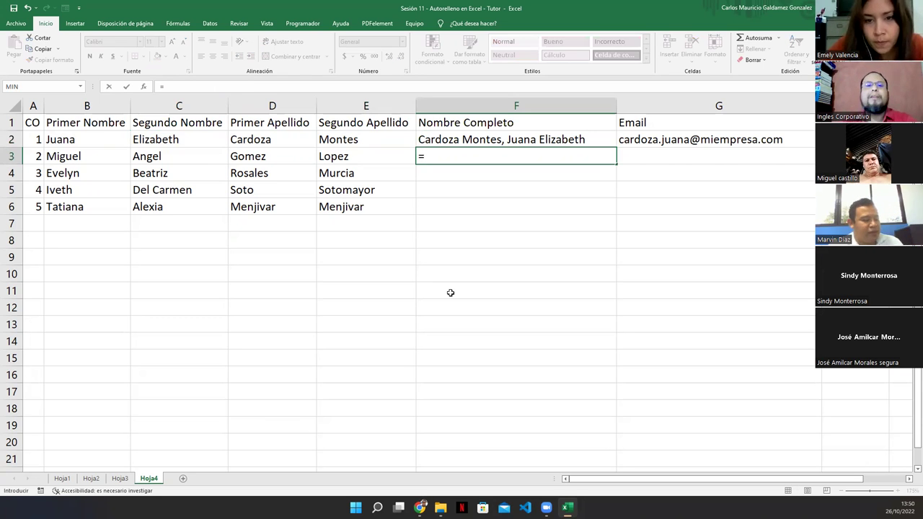
pyautogui.write('concat')
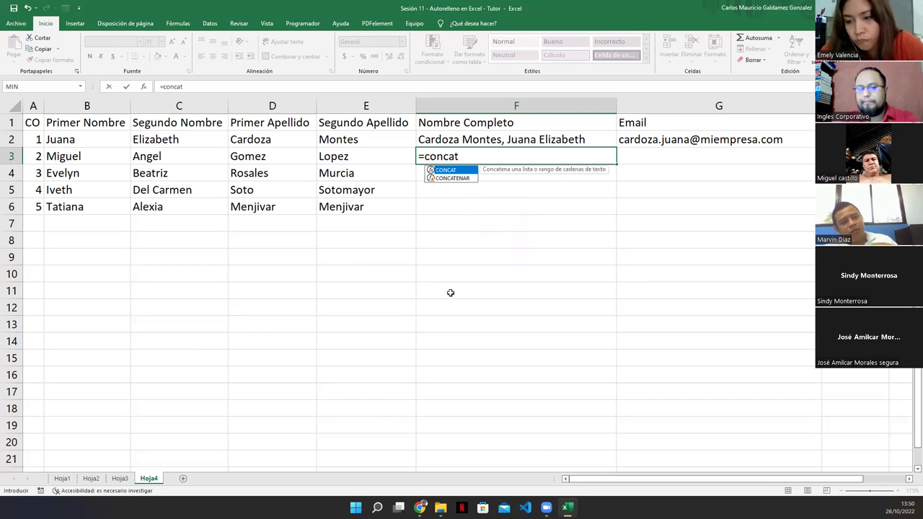
pyautogui.press('Down')
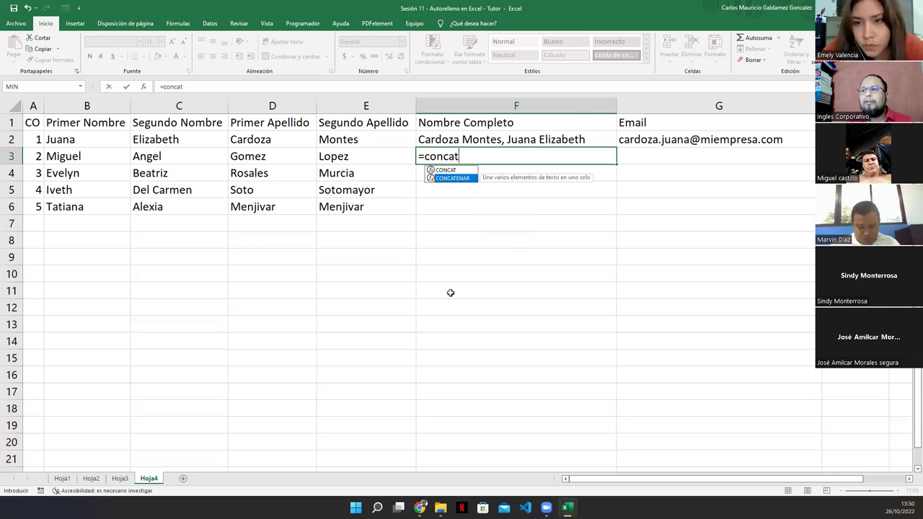
pyautogui.press('Tab')
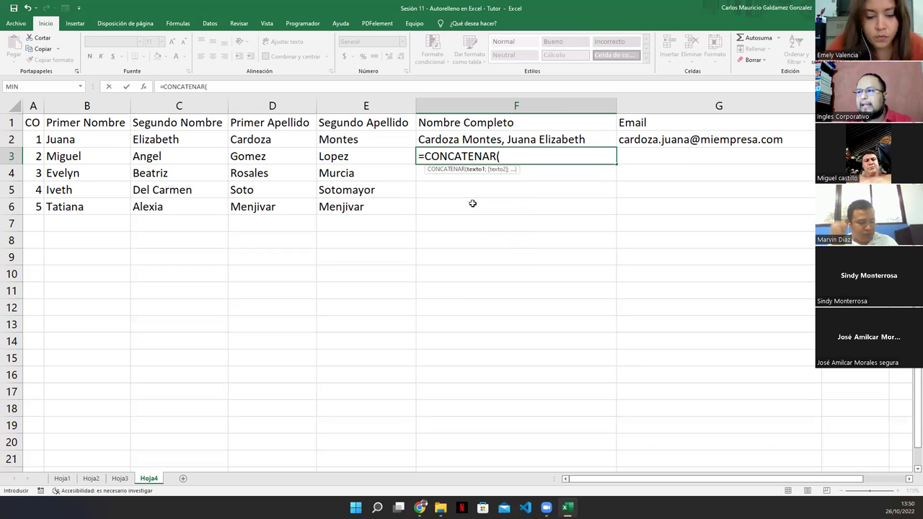
pyautogui.click(442, 171)
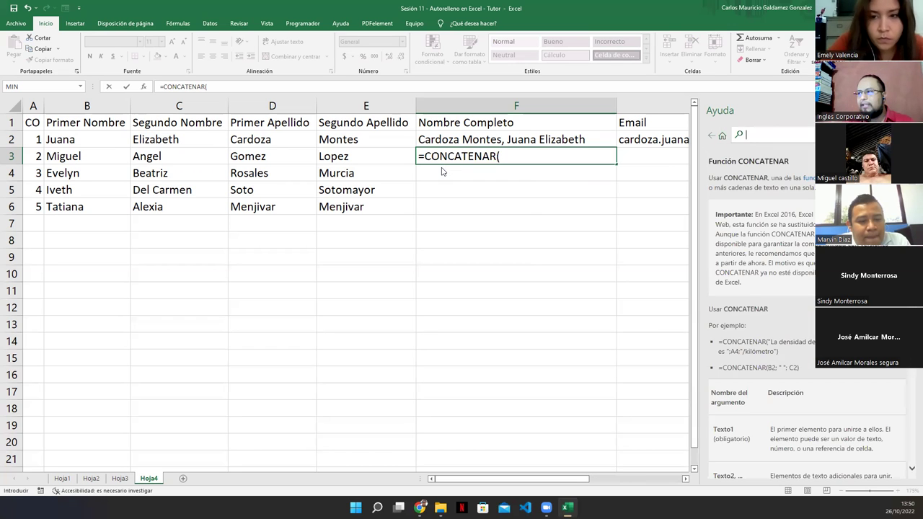
pyautogui.click(503, 158)
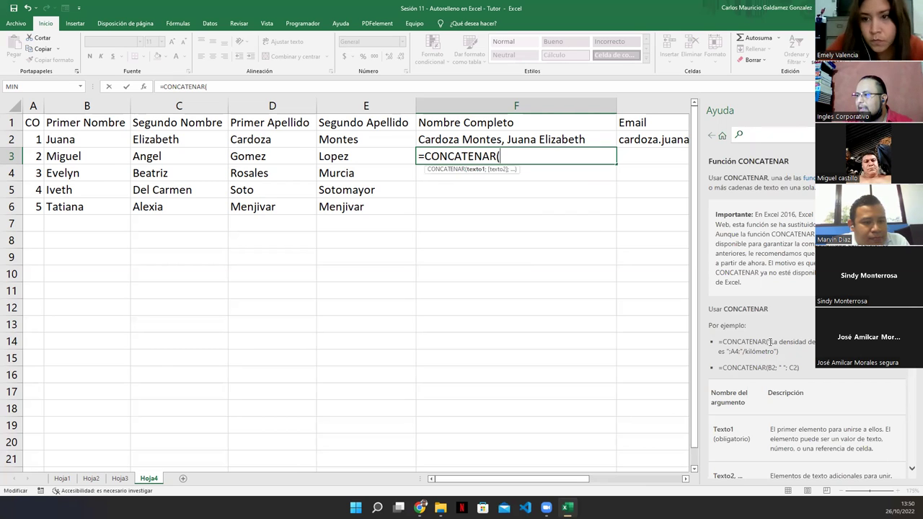
# Read through the help's example formula, then add D3 as the first argument.
pyautogui.moveTo(767, 342); pyautogui.dragTo(816, 343)
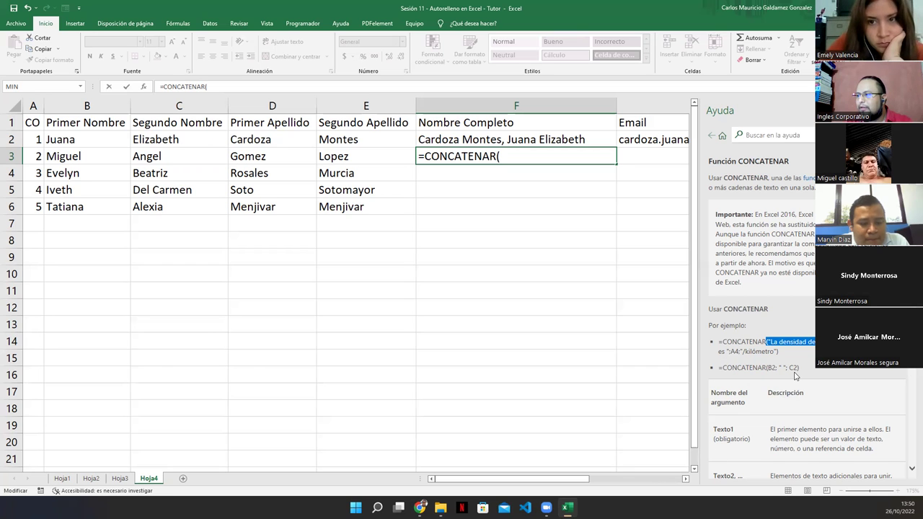
pyautogui.doubleClick(721, 352)
pyautogui.doubleClick(736, 352)
pyautogui.moveTo(743, 353); pyautogui.dragTo(775, 360)
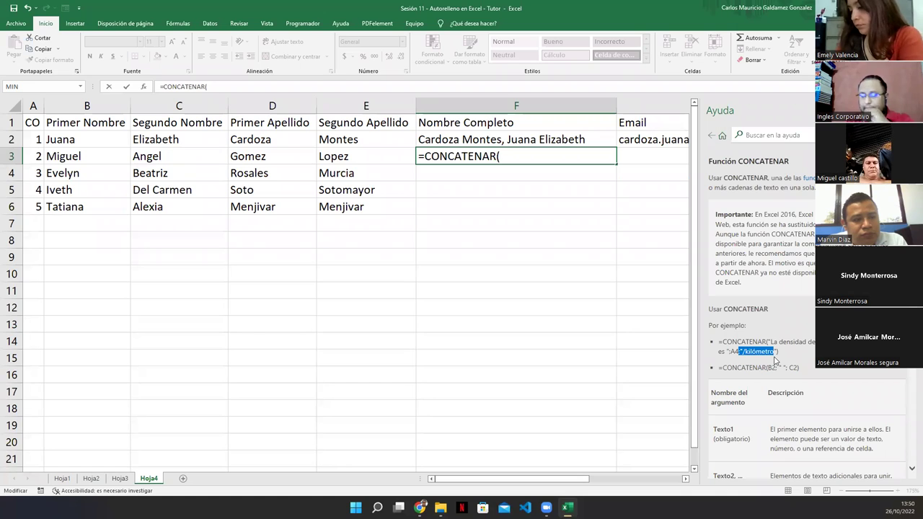
pyautogui.click(507, 160)
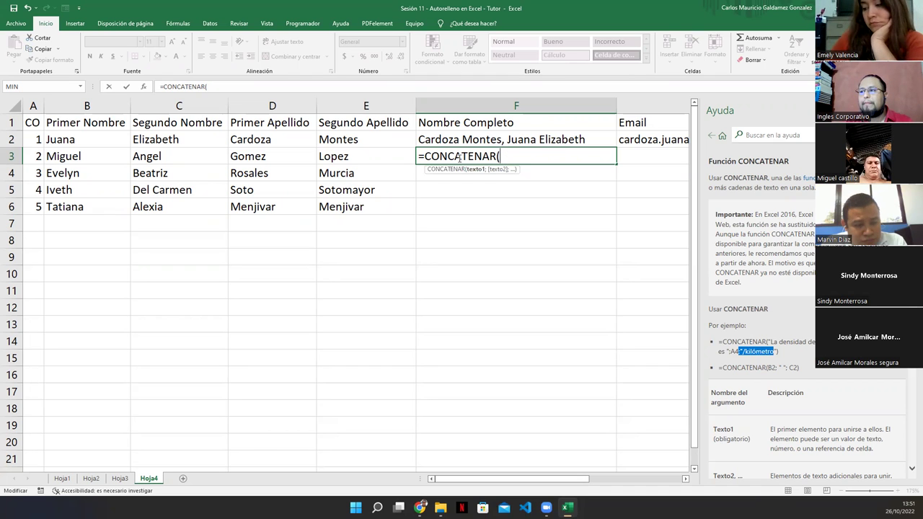
pyautogui.click(255, 156)
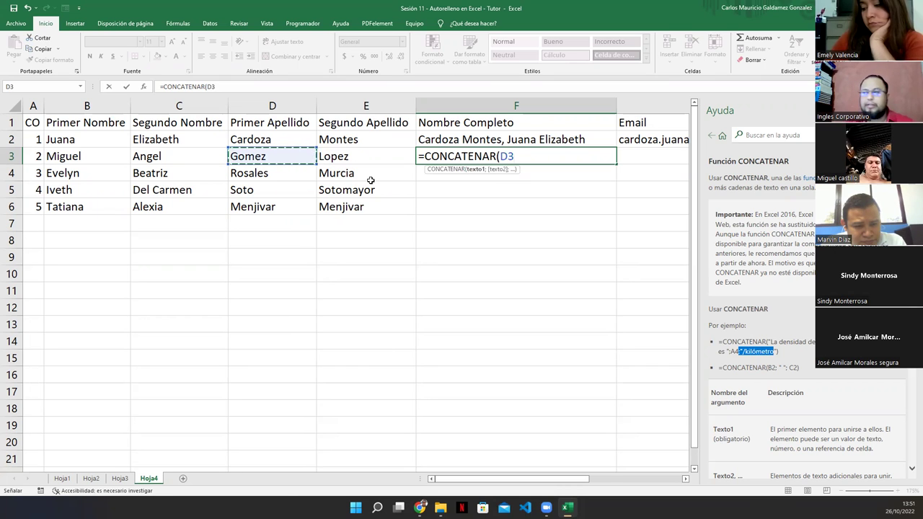
# Add a quoted space and the second surname E3 to F3's formula.
pyautogui.write(';')
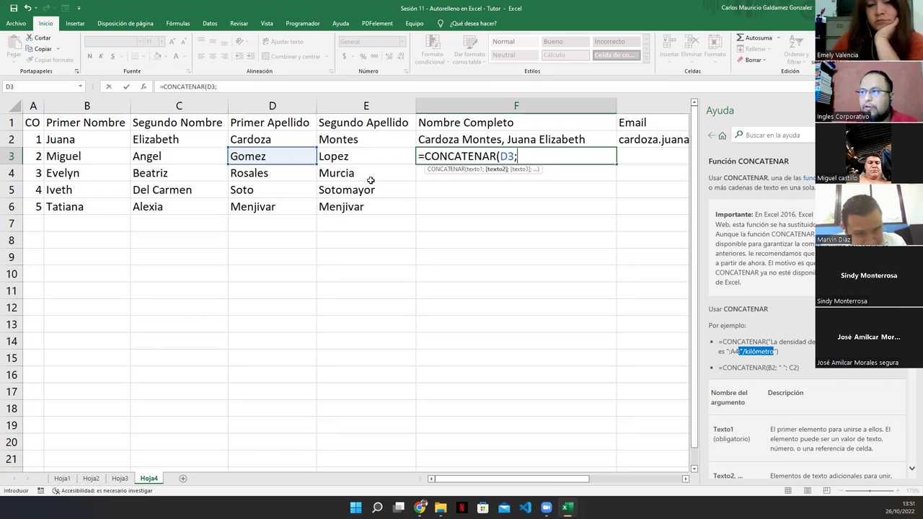
pyautogui.write('" "')
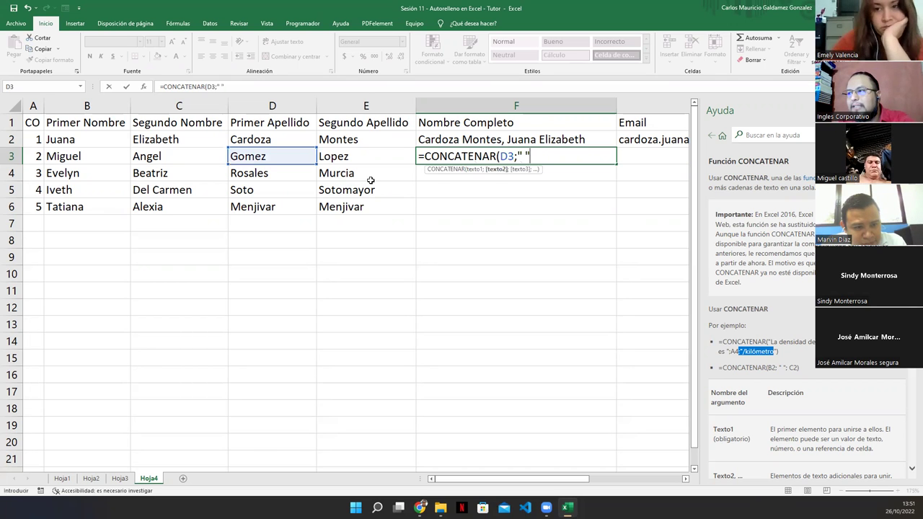
pyautogui.press('Left')
pyautogui.press('Left')
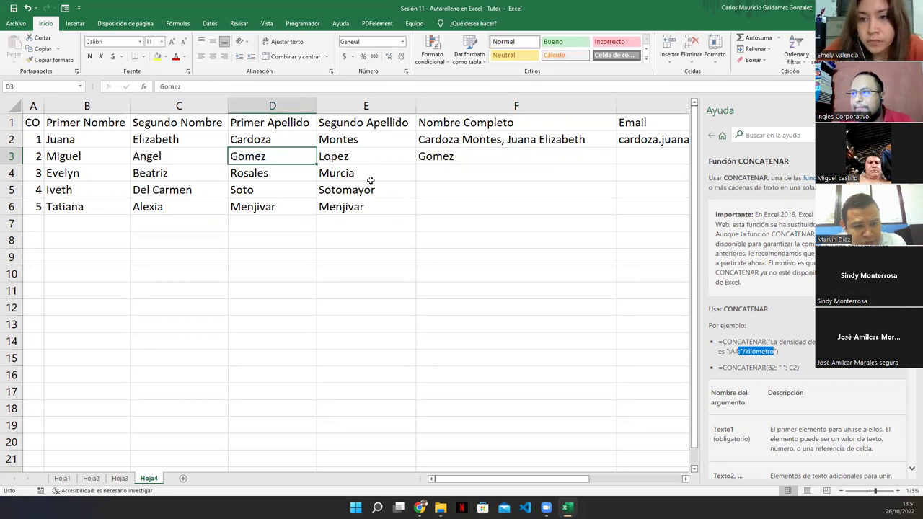
pyautogui.press('Right')
pyautogui.press('Right')
pyautogui.press('F2')
pyautogui.press('Left')
pyautogui.press('Right')
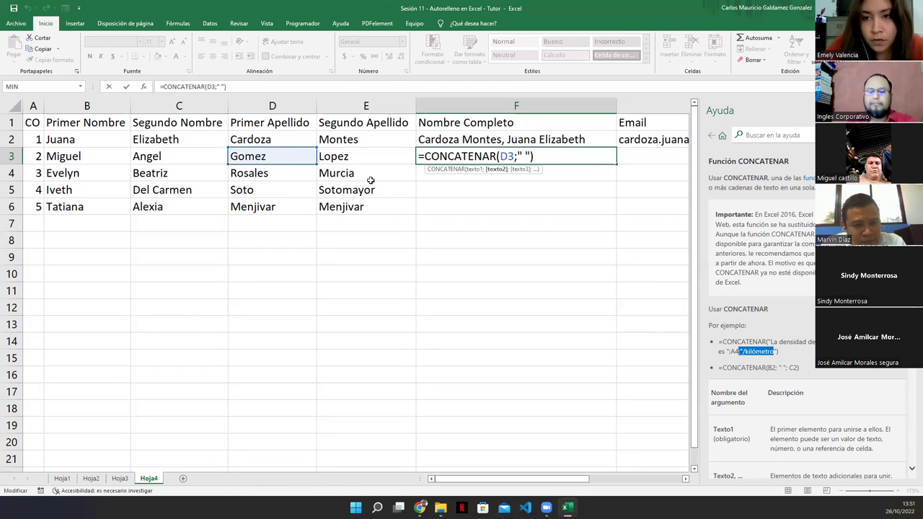
pyautogui.write(';')
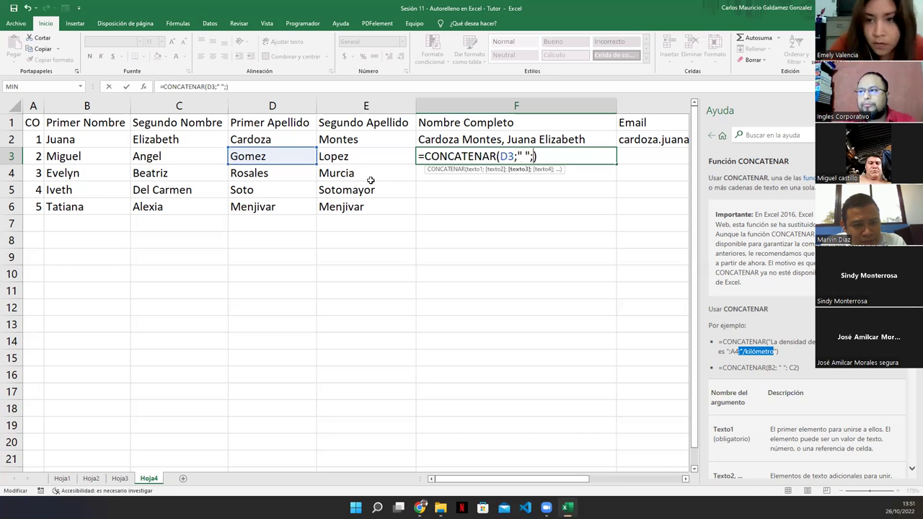
pyautogui.click(344, 159)
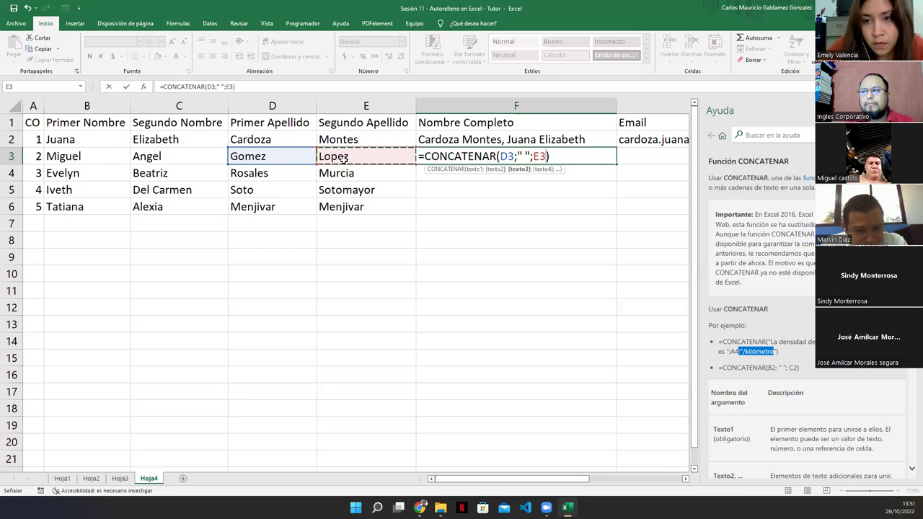
pyautogui.write(';')
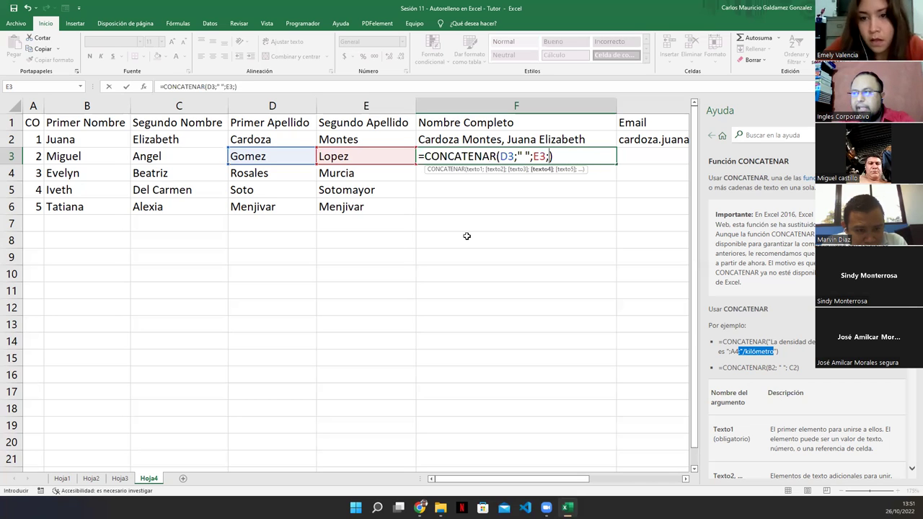
pyautogui.write('", "')
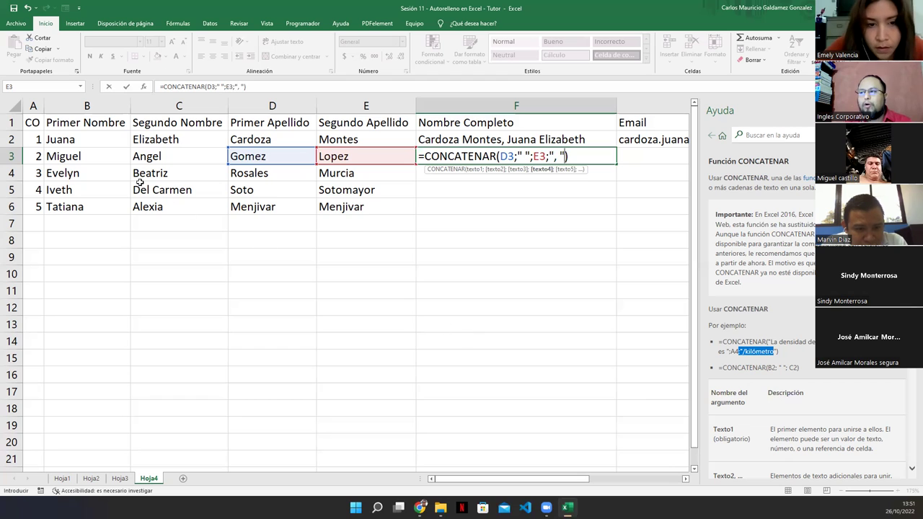
pyautogui.write(';')
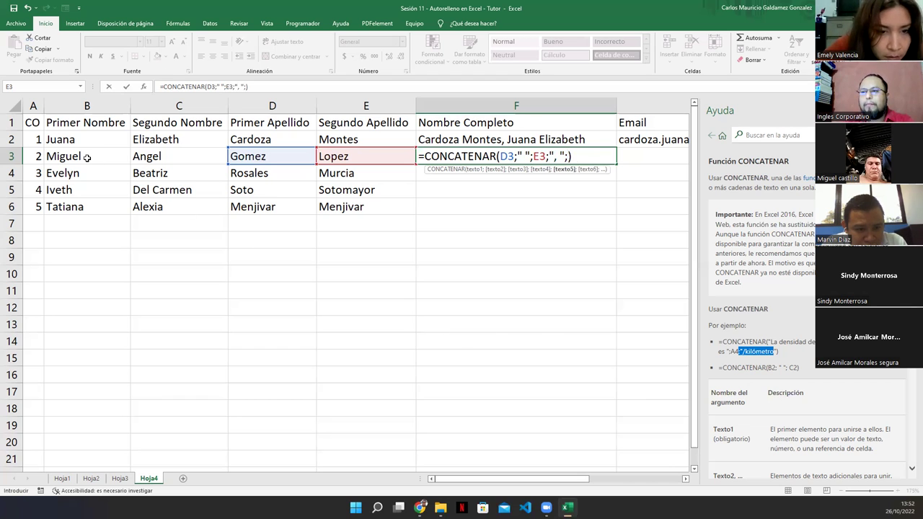
pyautogui.click(87, 157)
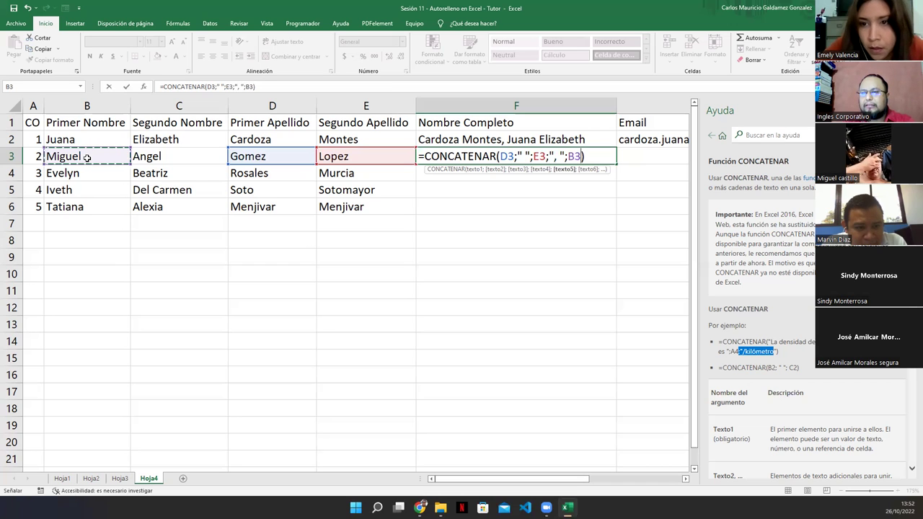
pyautogui.write(';')
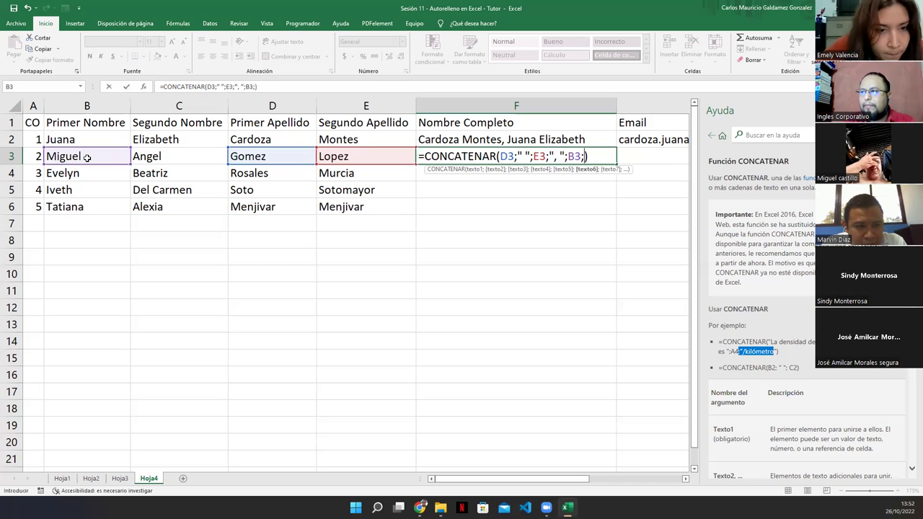
pyautogui.write('" "')
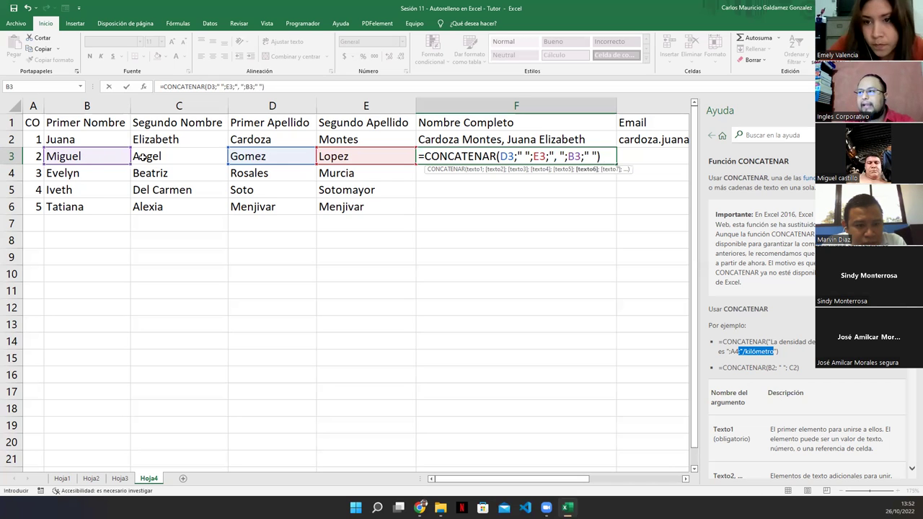
pyautogui.write(';')
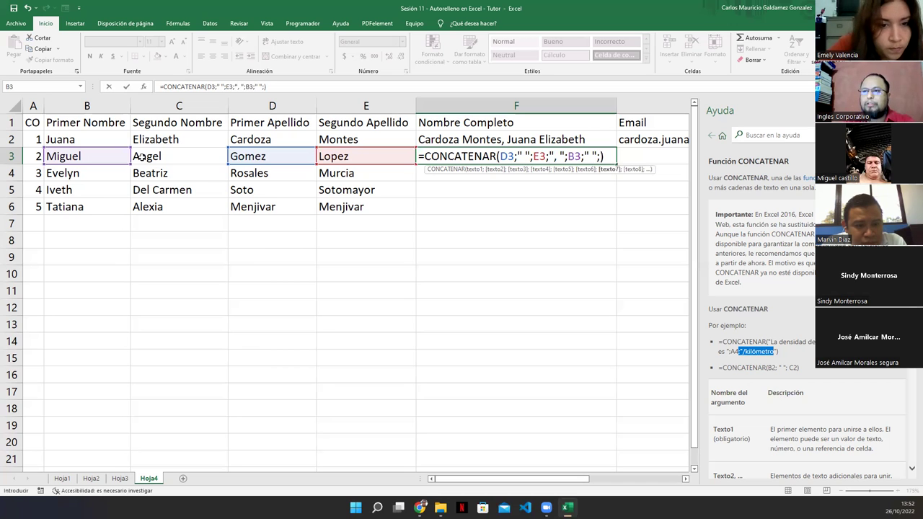
pyautogui.click(142, 157)
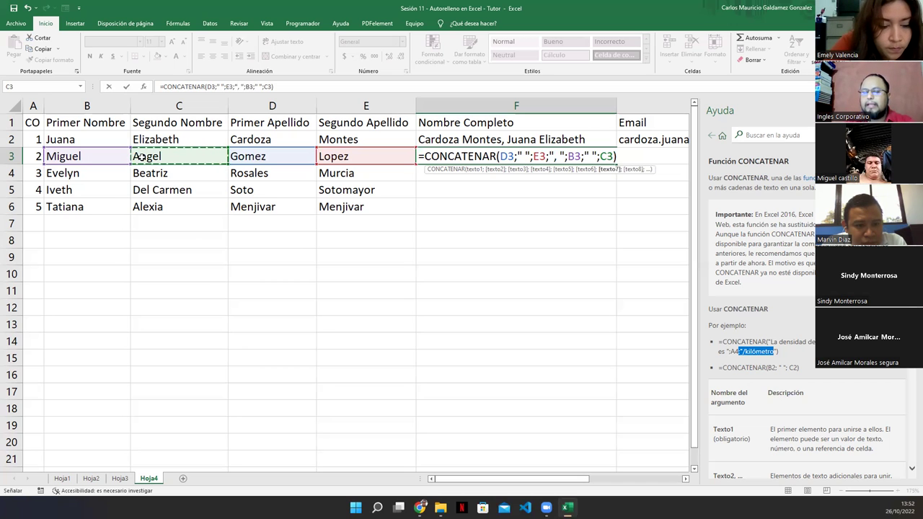
pyautogui.press('Return')
pyautogui.press('Up')
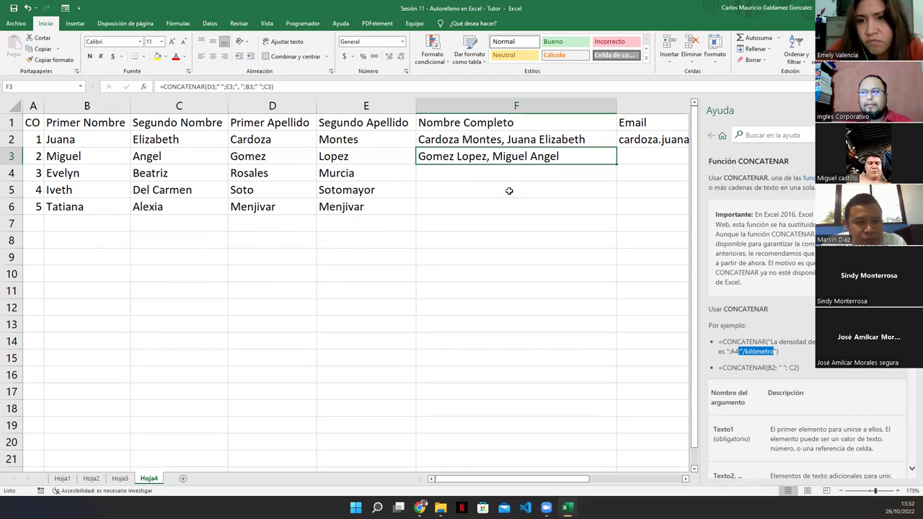
# Fill F3's formula down to F6, check F5, and close the Ayuda pane.
pyautogui.moveTo(612, 166); pyautogui.dragTo(613, 213)
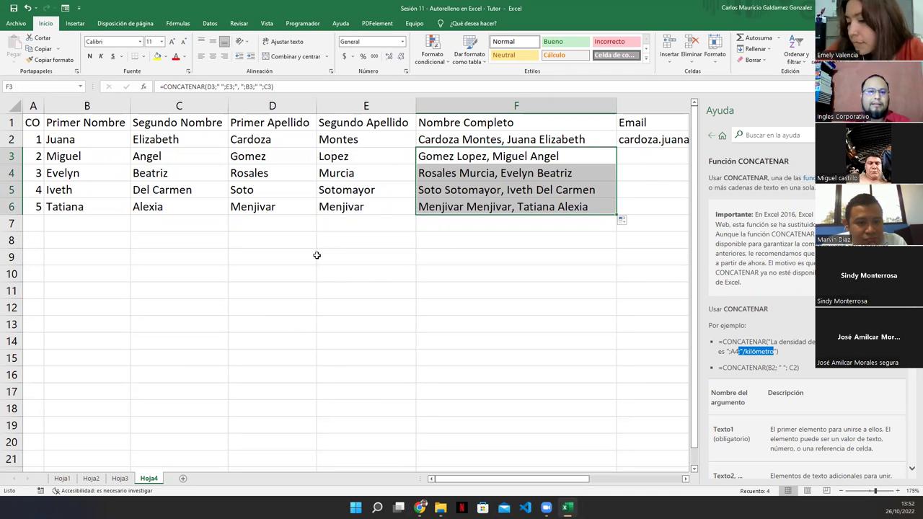
pyautogui.click(419, 196)
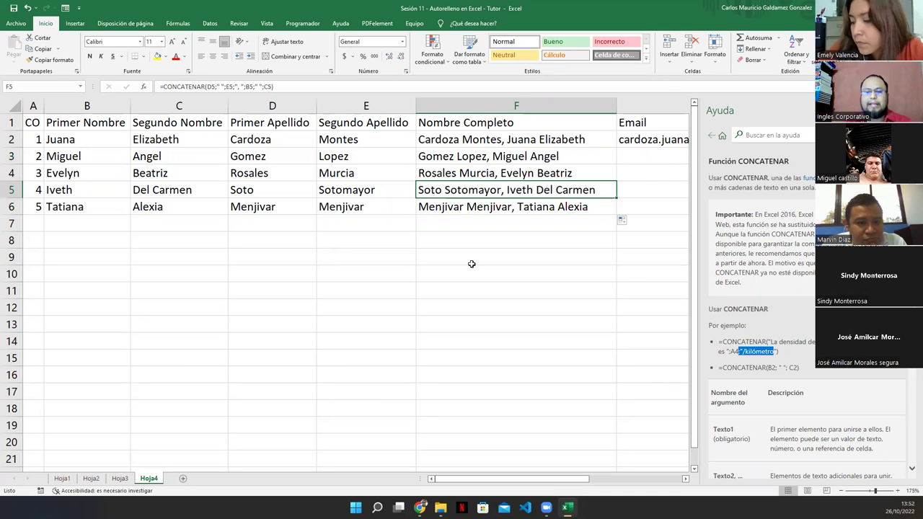
pyautogui.click(910, 110)
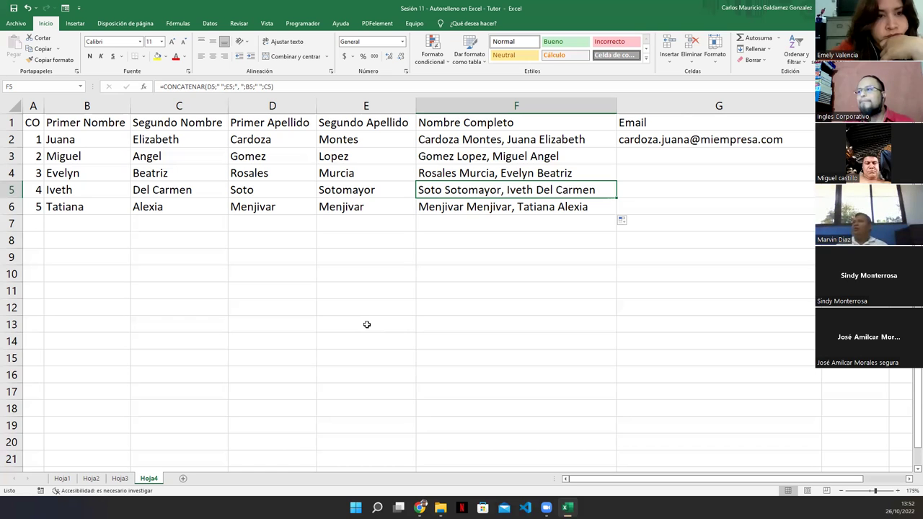
pyautogui.click(663, 140)
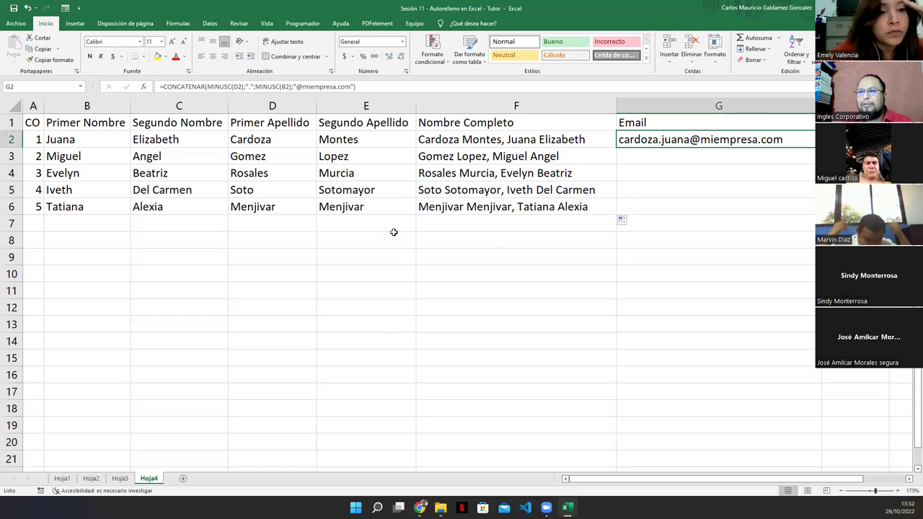
pyautogui.click(181, 87)
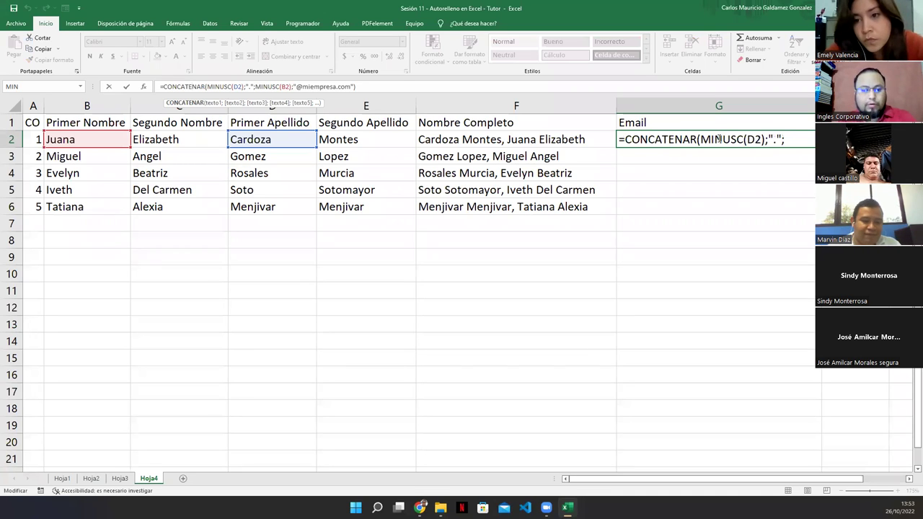
pyautogui.press('Escape')
pyautogui.press('F2')
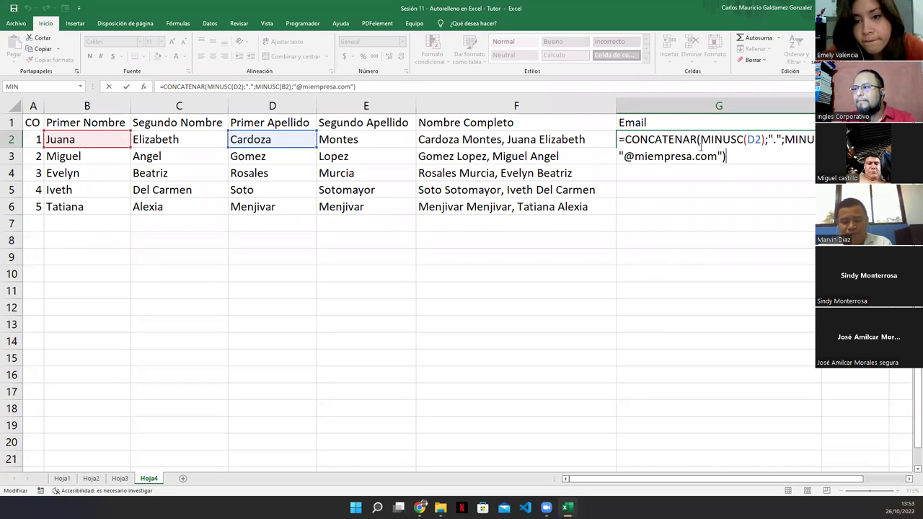
pyautogui.moveTo(700, 141); pyautogui.dragTo(740, 143)
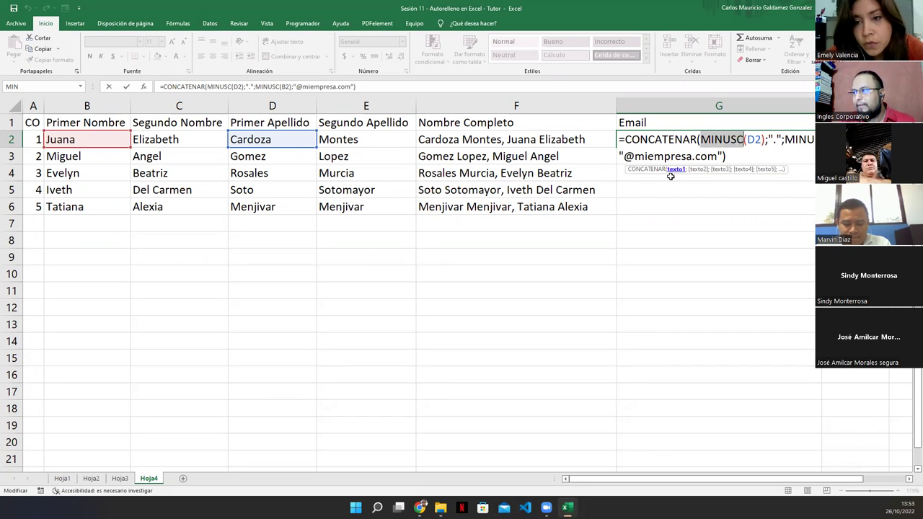
pyautogui.press('Right')
pyautogui.press('Right')
pyautogui.press('Right')
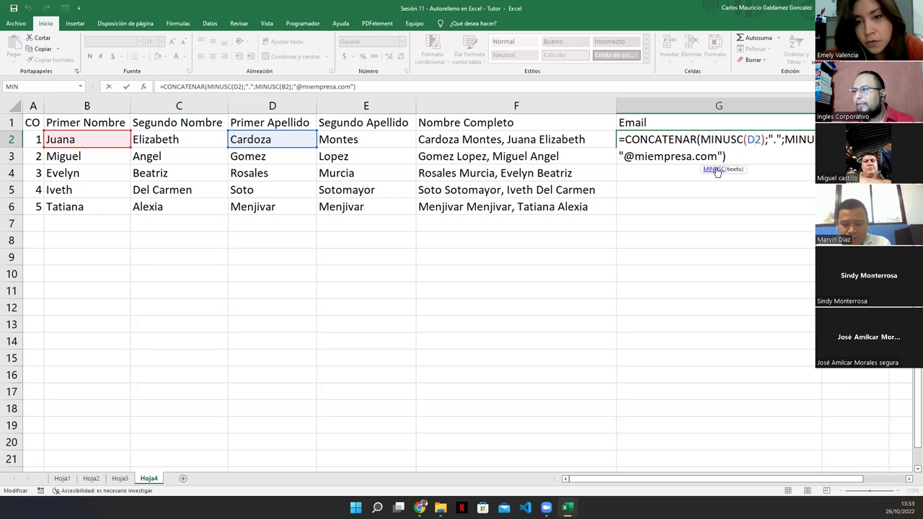
pyautogui.click(713, 170)
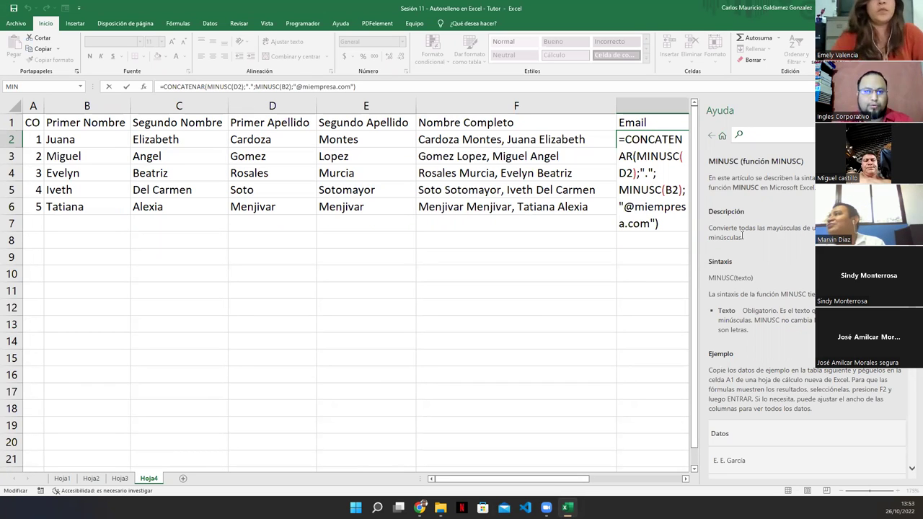
pyautogui.click(623, 173)
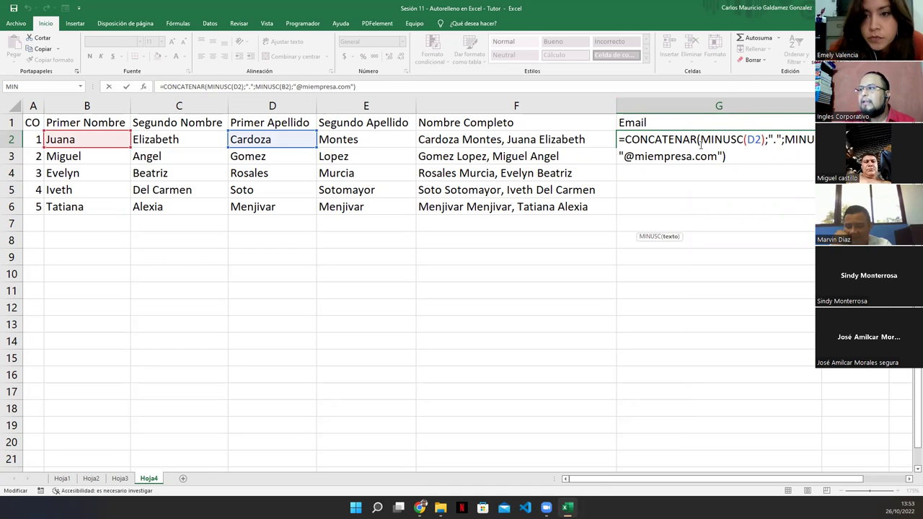
pyautogui.click(657, 139)
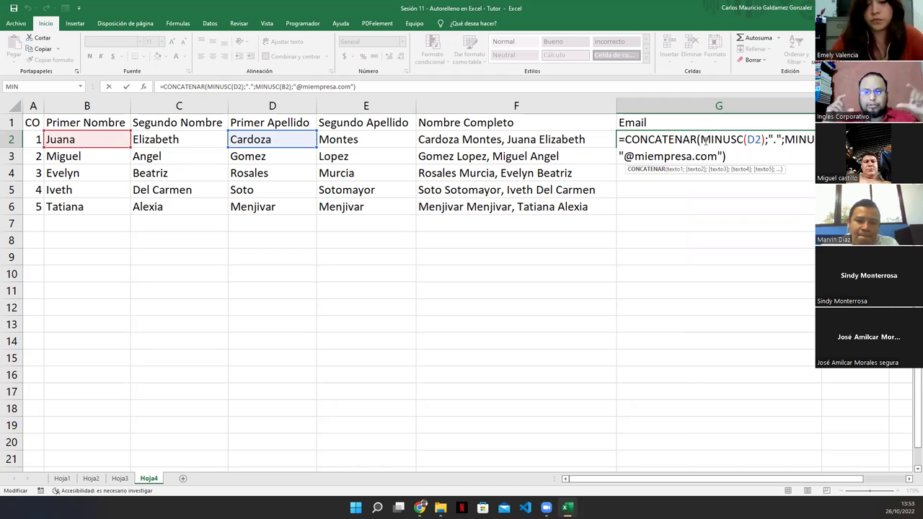
pyautogui.click(701, 139)
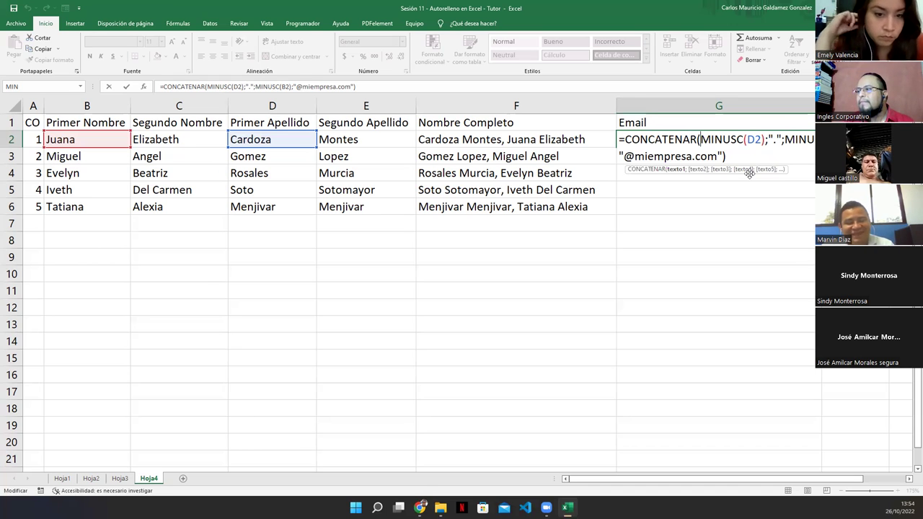
pyautogui.click(768, 140)
pyautogui.moveTo(702, 139); pyautogui.dragTo(782, 140)
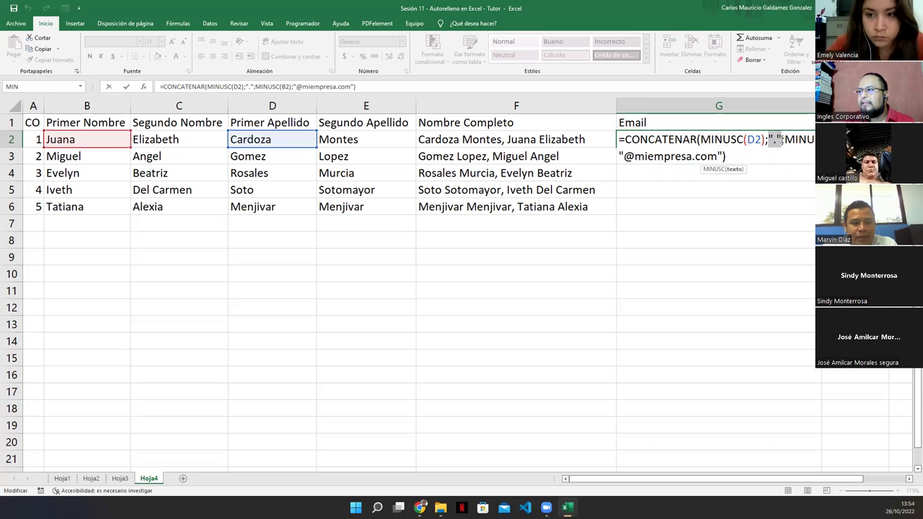
pyautogui.click(783, 139)
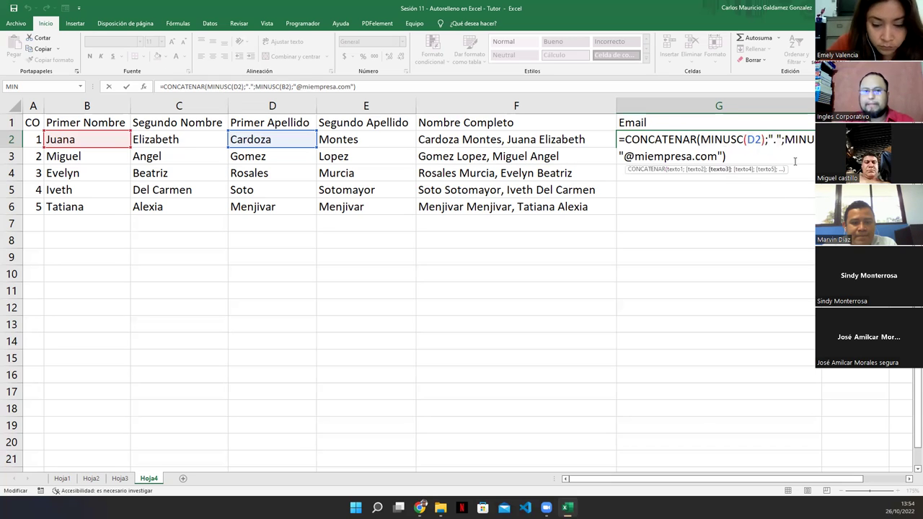
pyautogui.moveTo(785, 139); pyautogui.dragTo(815, 140)
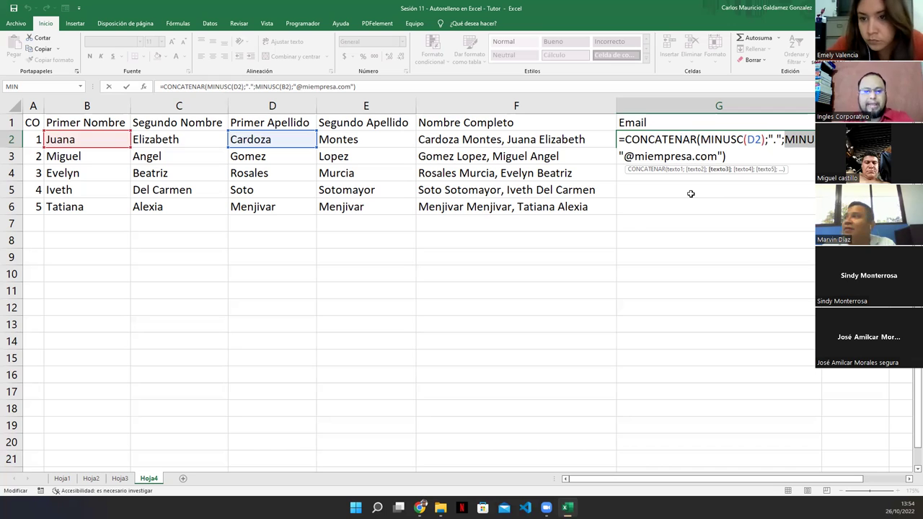
pyautogui.hotkey('ctrl', 'Return')
# Start a CONCATENAR formula in G3.
pyautogui.click(651, 156)
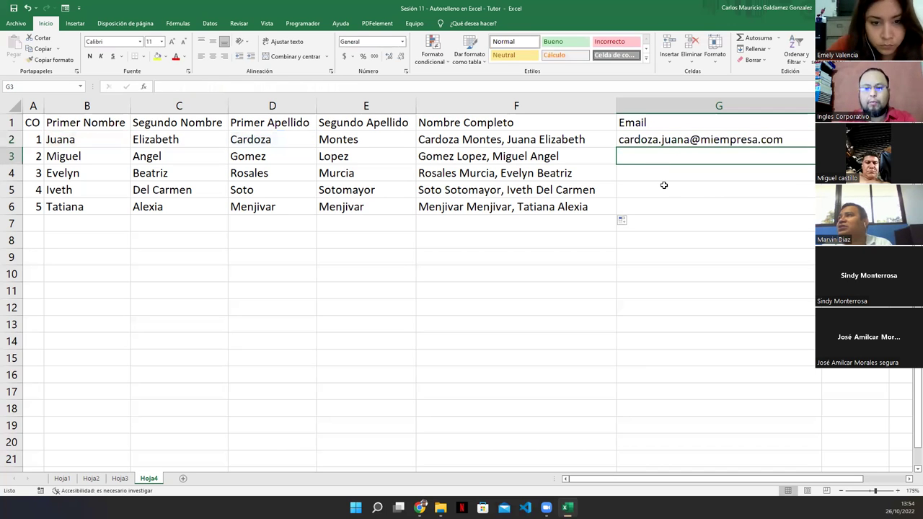
pyautogui.write('=conta')
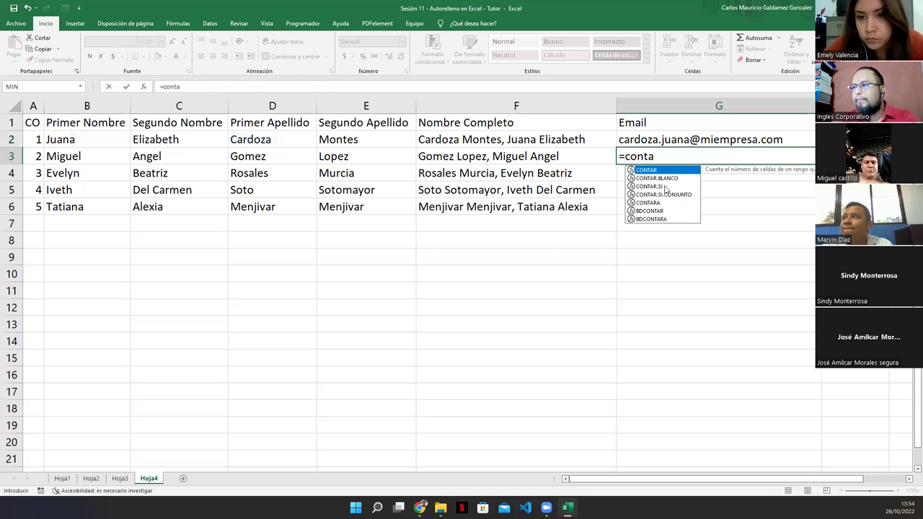
pyautogui.press('BackSpace')
pyautogui.press('BackSpace')
pyautogui.write('ca')
pyautogui.press('Down')
pyautogui.press('Tab')
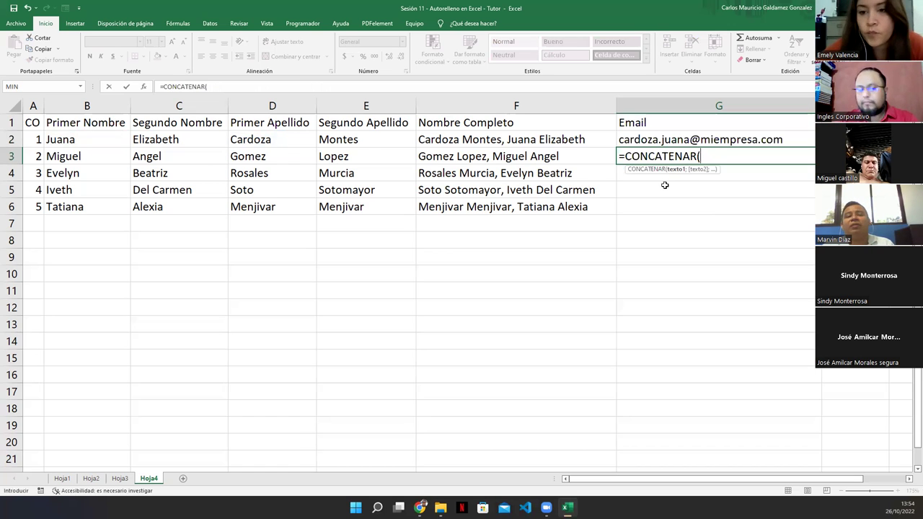
# Add MINUSC(D3) as its first argument, dismissing the correction and parenthesis warnings.
pyautogui.write('minu')
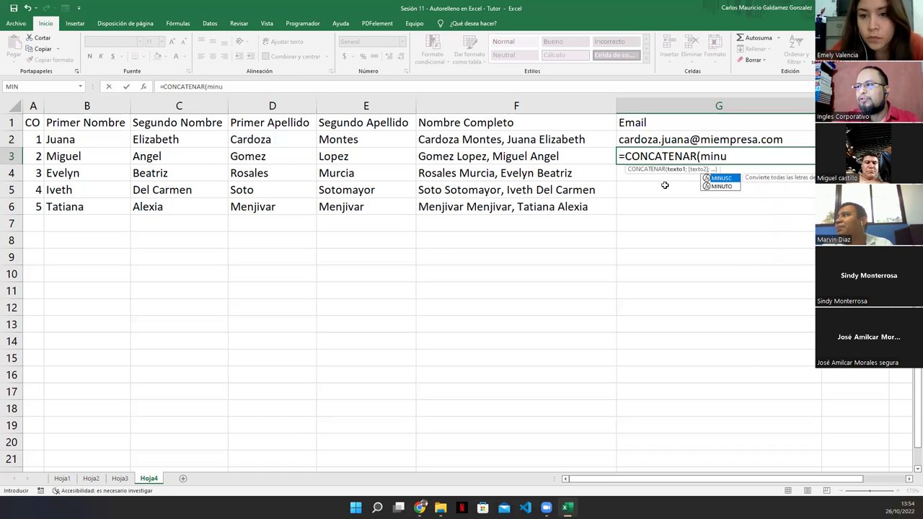
pyautogui.press('Tab')
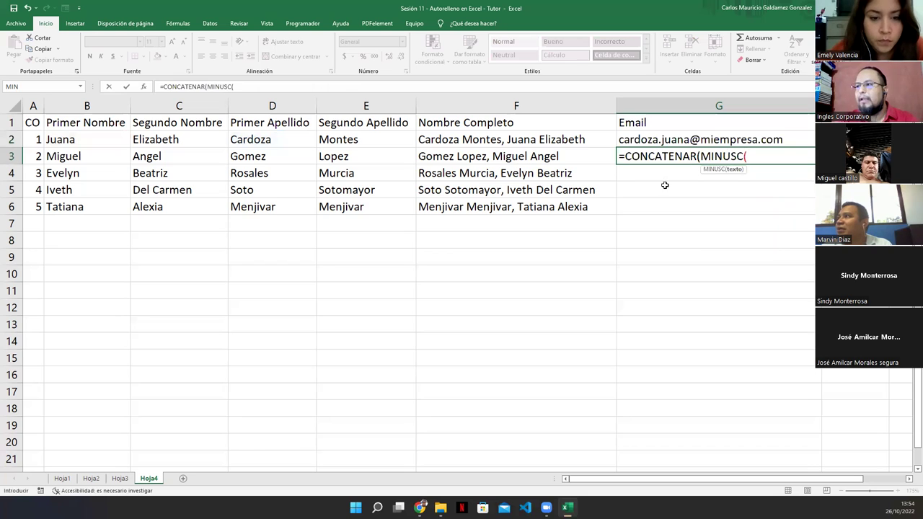
pyautogui.click(256, 161)
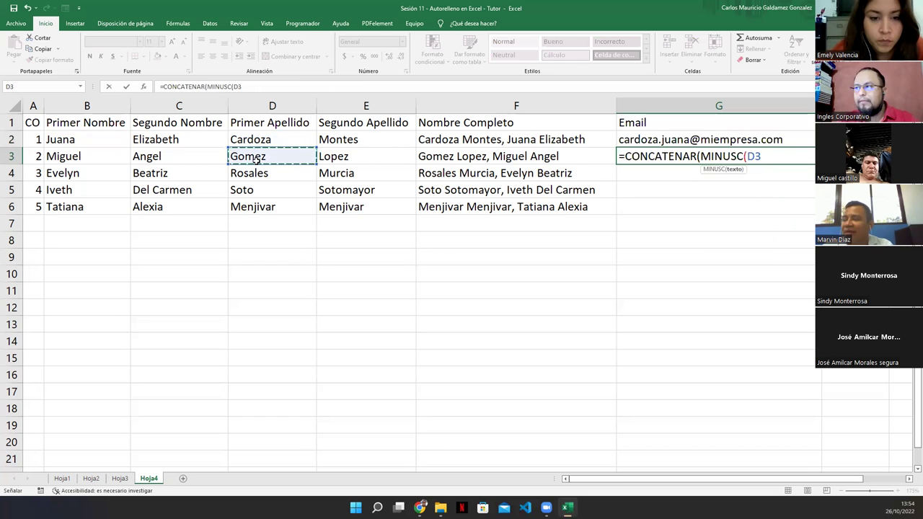
pyautogui.write(')')
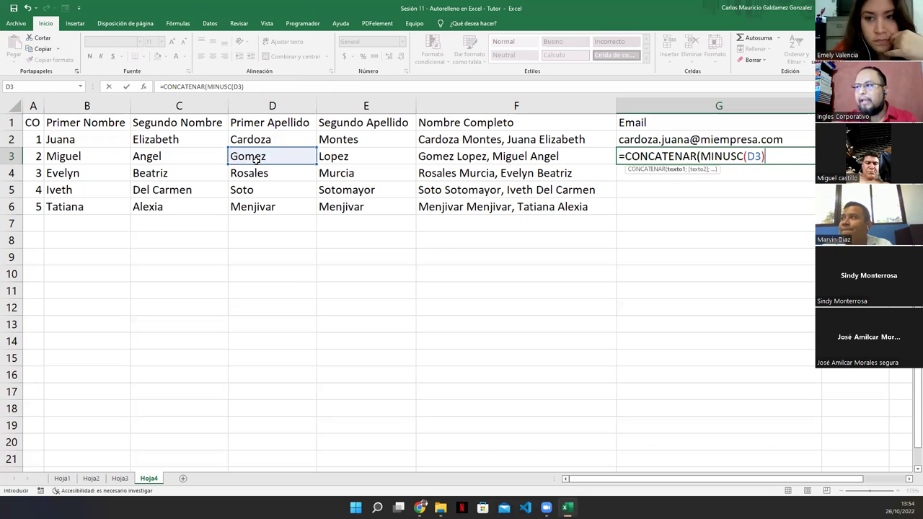
pyautogui.press('Return')
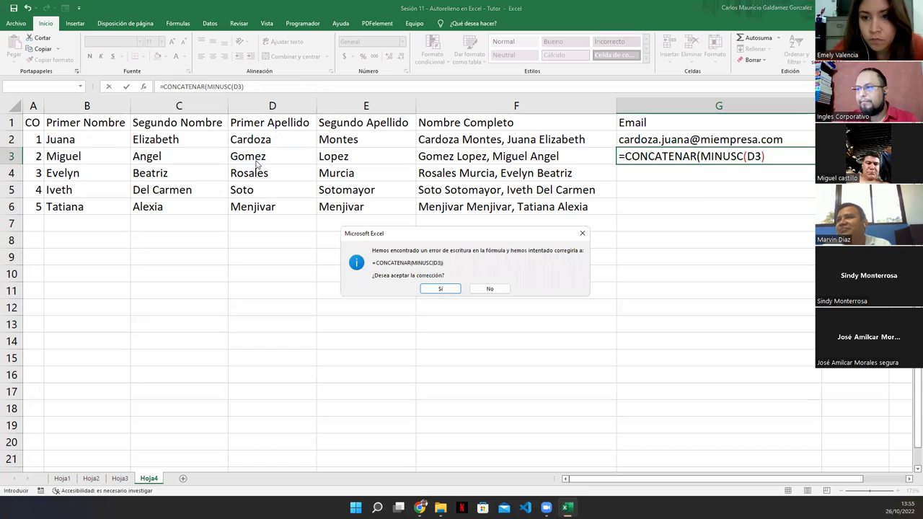
pyautogui.click(486, 289)
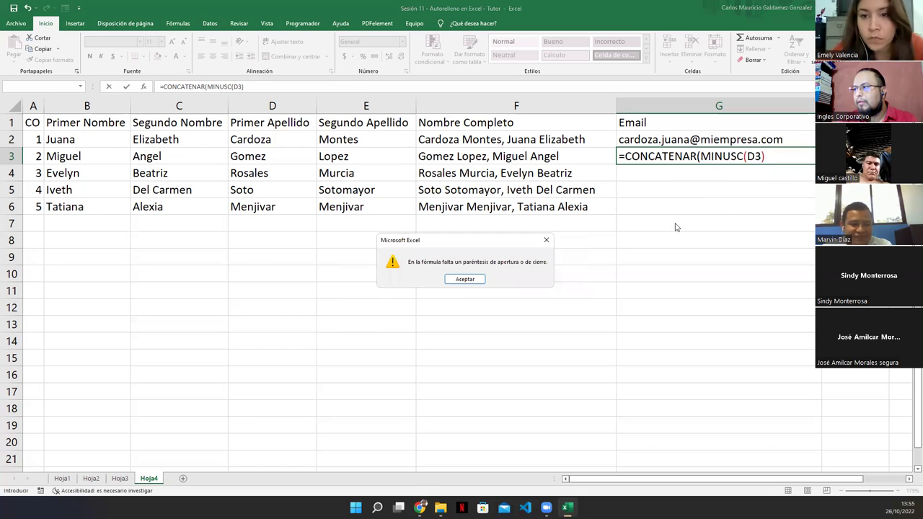
pyautogui.click(465, 280)
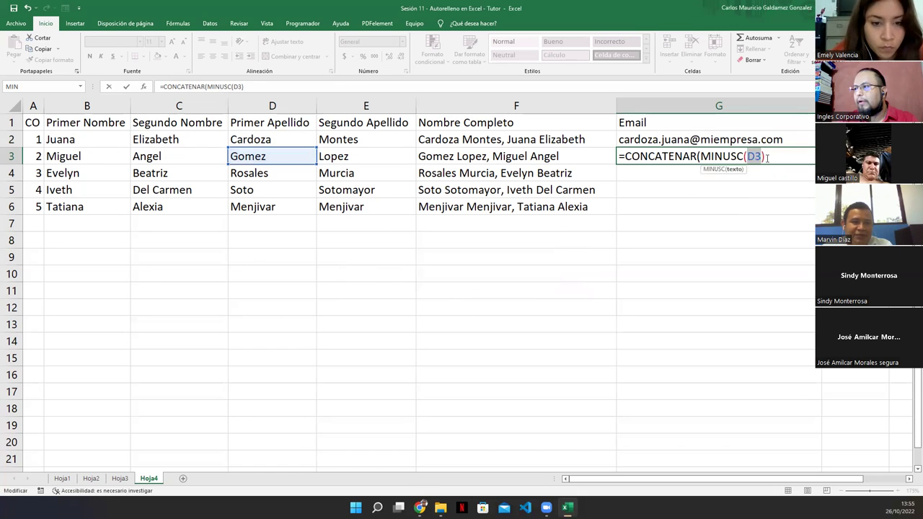
pyautogui.click(768, 157)
# Add a "." separator and MINUSC of the first name B3 to G3's formula.
pyautogui.write(';')
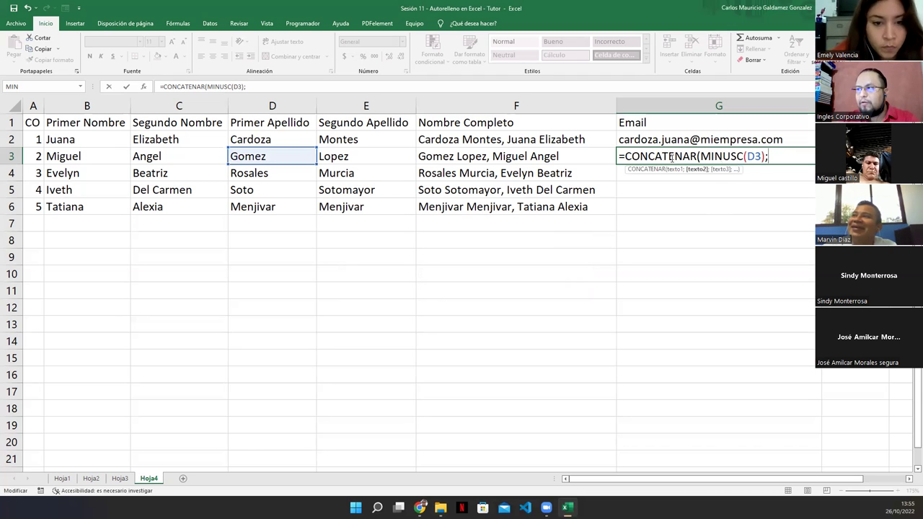
pyautogui.moveTo(698, 157); pyautogui.dragTo(769, 158)
pyautogui.click(699, 170)
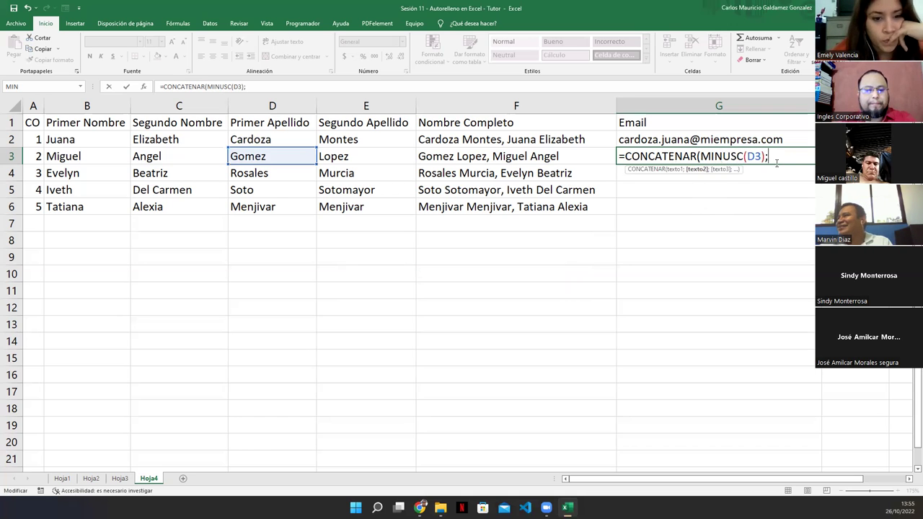
pyautogui.write('"."')
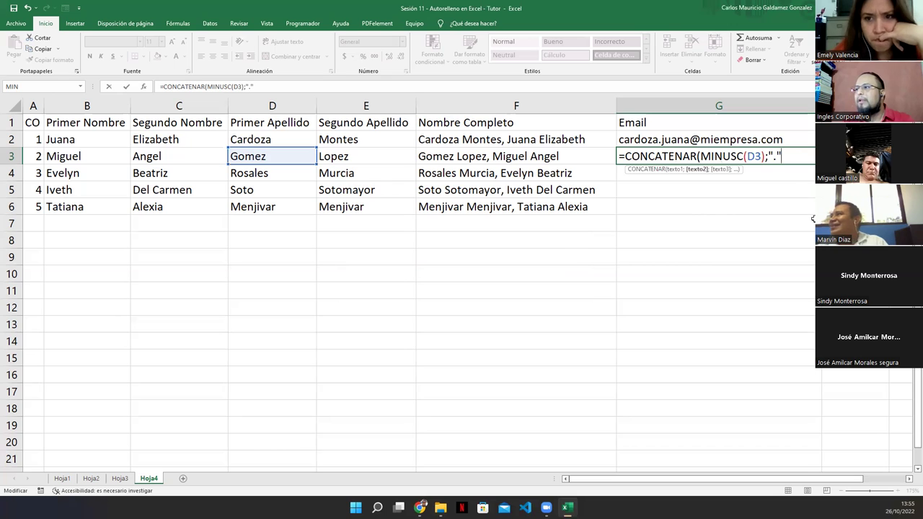
pyautogui.write(';')
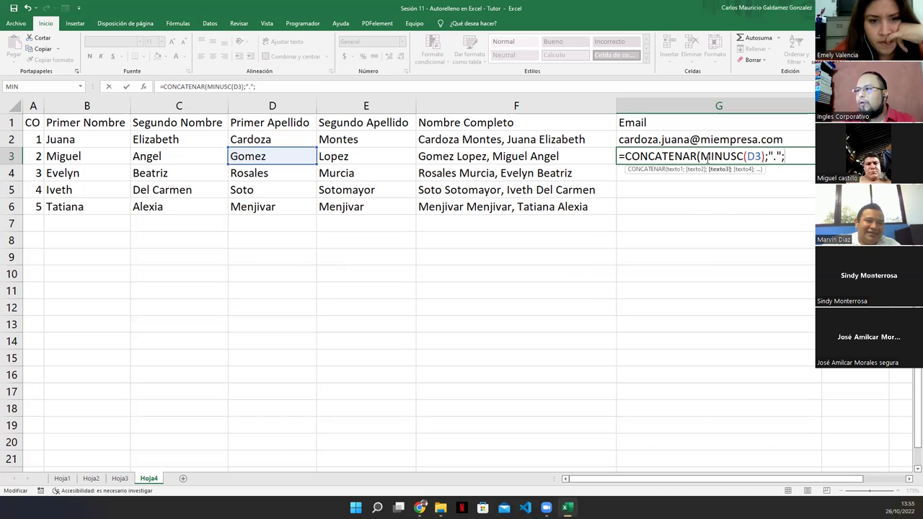
pyautogui.write('minu')
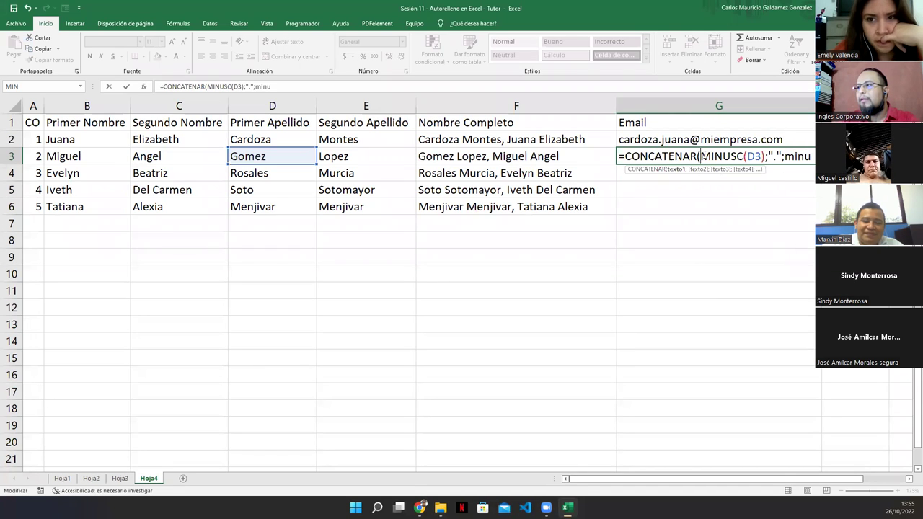
pyautogui.write('s')
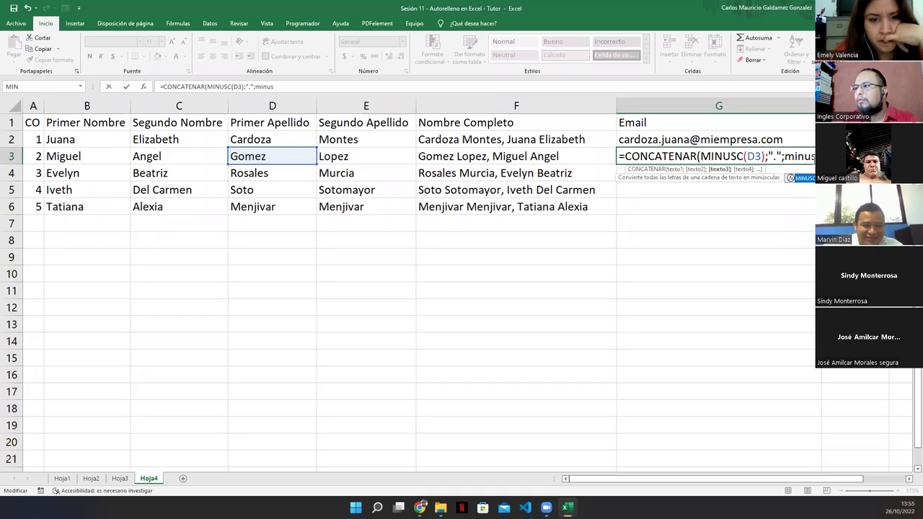
pyautogui.press('Tab')
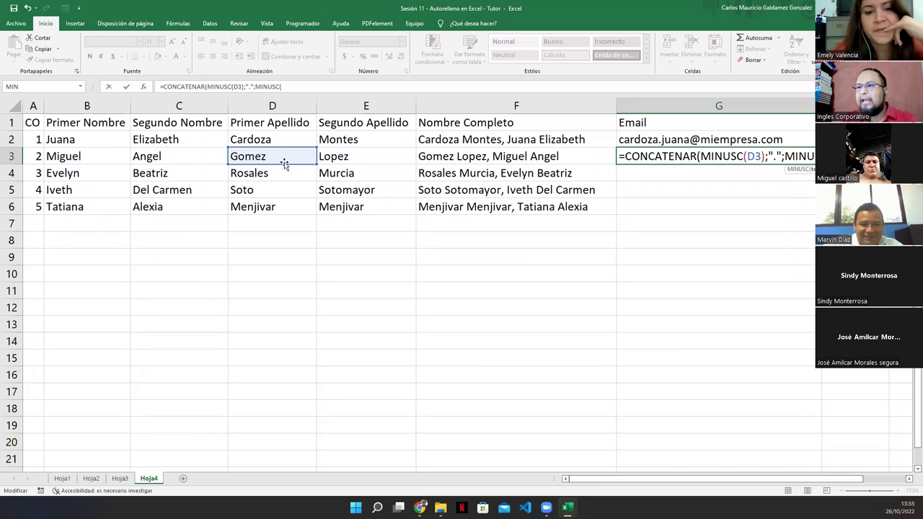
pyautogui.click(91, 157)
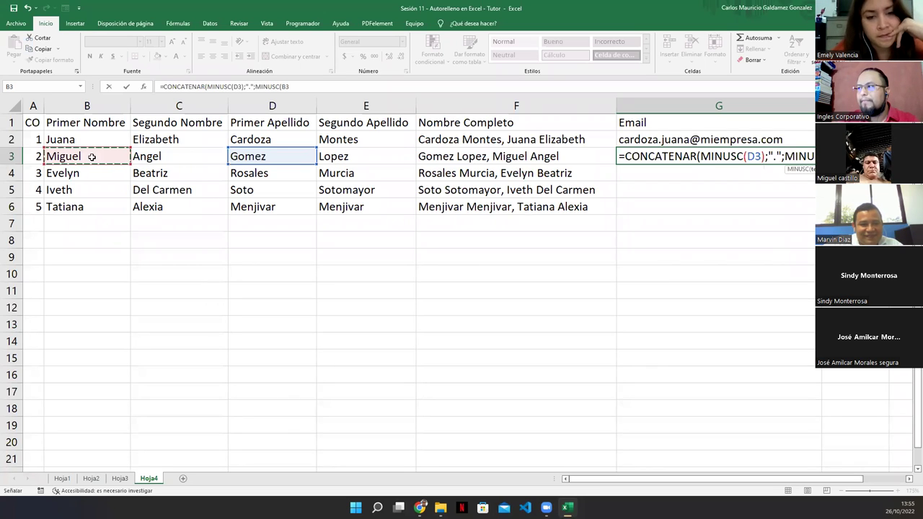
pyautogui.write(')')
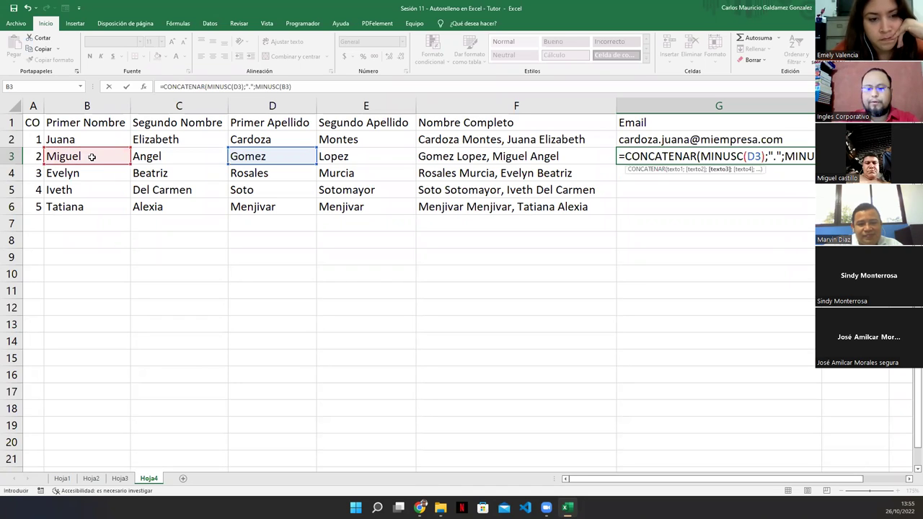
pyautogui.write(';')
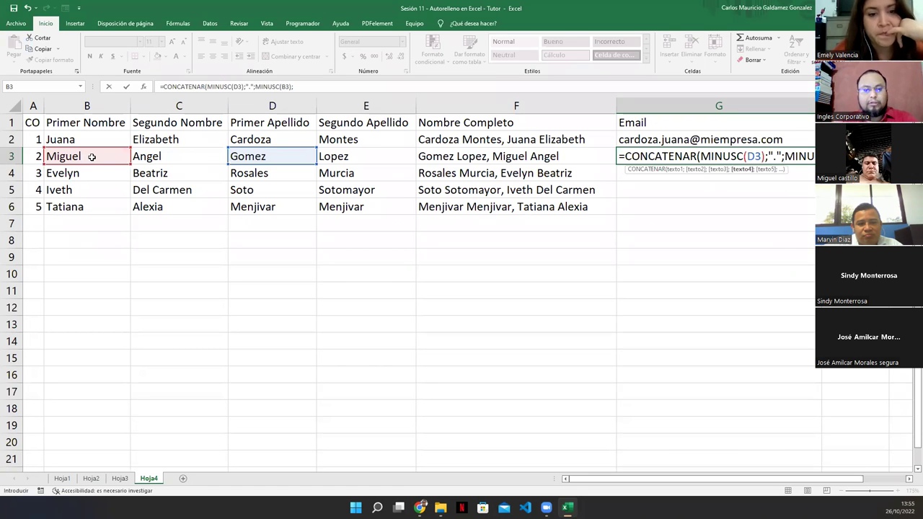
pyautogui.write('"@')
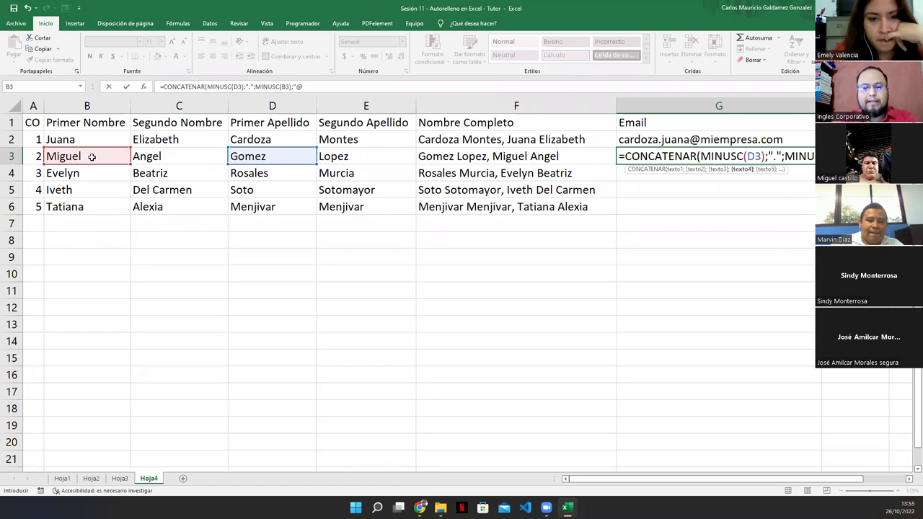
pyautogui.write('miempere')
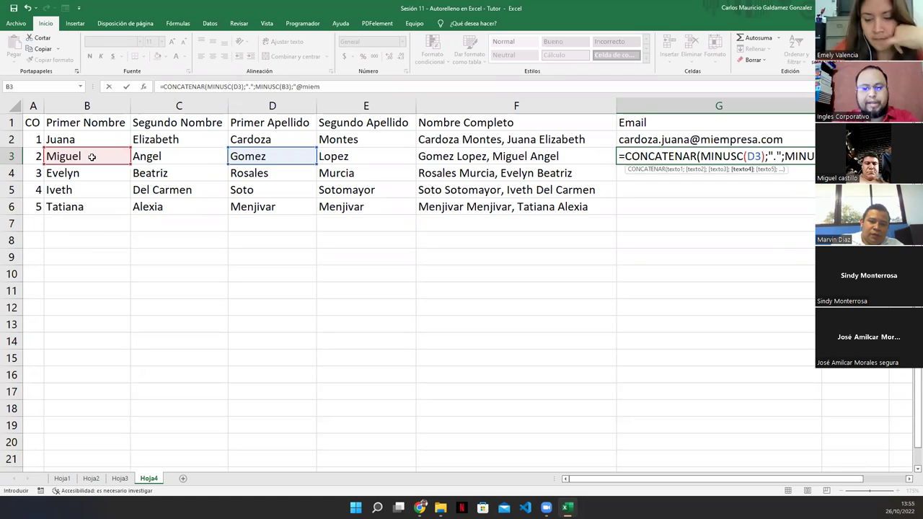
pyautogui.press('BackSpace')
pyautogui.press('BackSpace')
pyautogui.press('BackSpace')
pyautogui.write('resa')
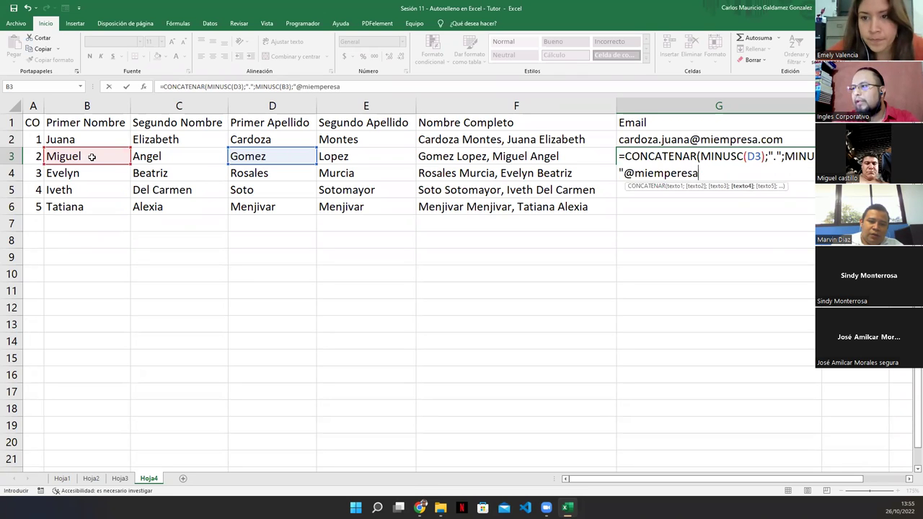
pyautogui.press('BackSpace')
pyautogui.press('BackSpace')
pyautogui.press('BackSpace')
pyautogui.press('BackSpace')
pyautogui.press('BackSpace')
pyautogui.write('re')
pyautogui.write('resa.com')
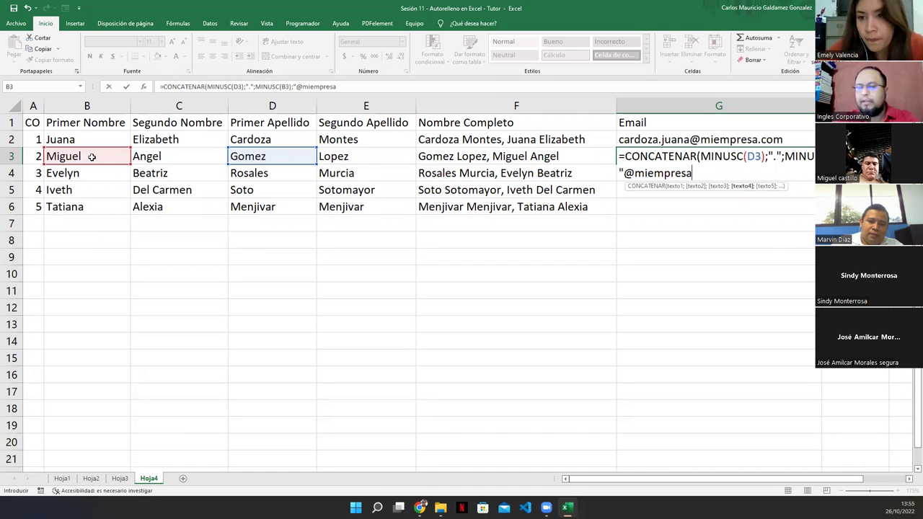
pyautogui.write('")')
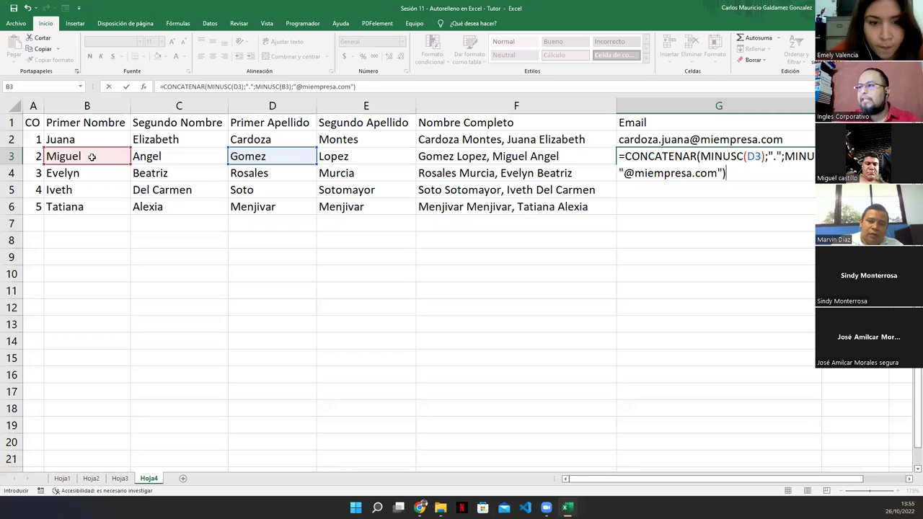
pyautogui.click(714, 160)
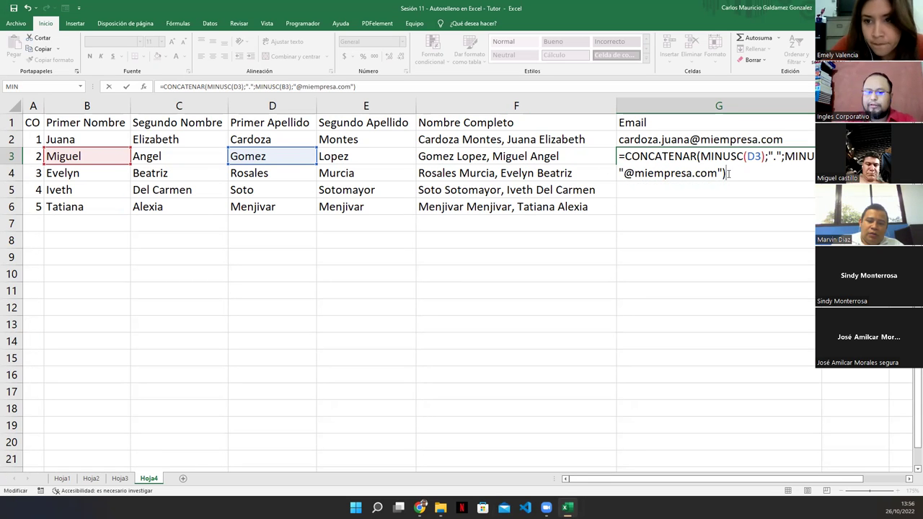
pyautogui.press('Return')
pyautogui.press('Up')
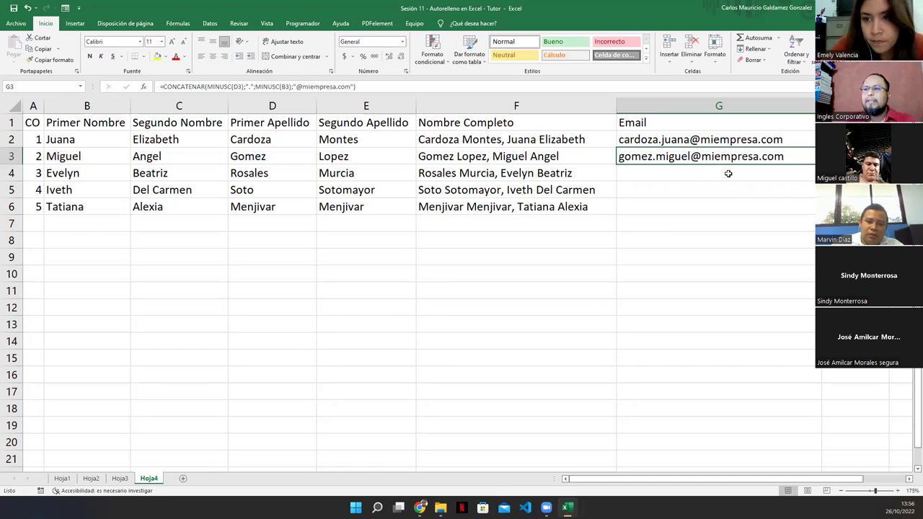
pyautogui.click(248, 161)
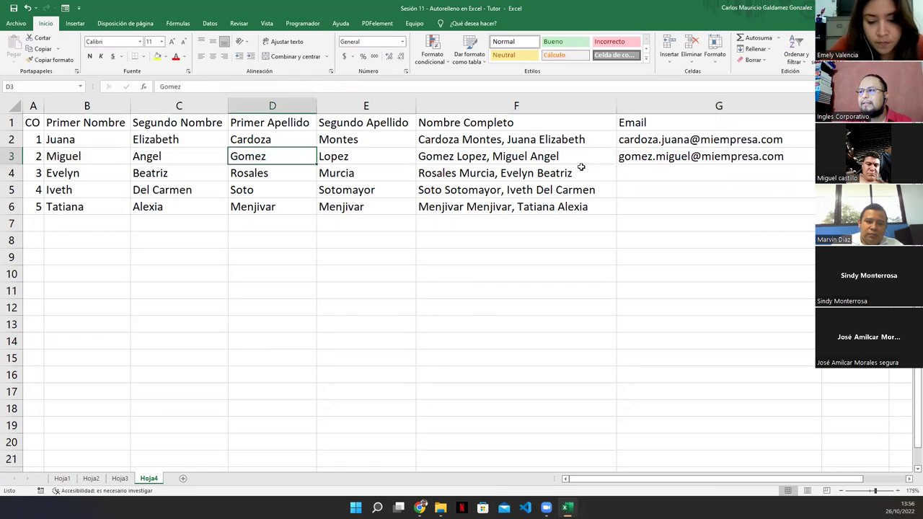
pyautogui.click(92, 156)
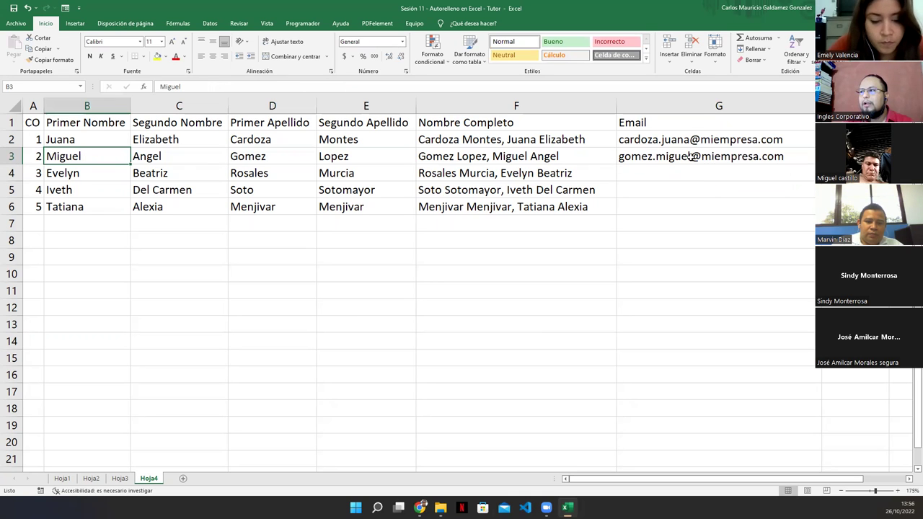
# Copy row 6's name cells B6:E6 down to row 21.
pyautogui.click(809, 161)
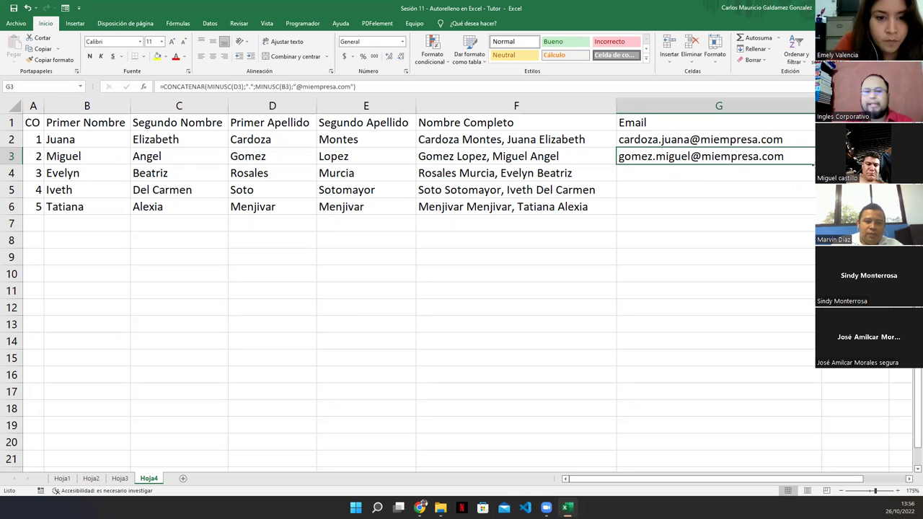
pyautogui.moveTo(90, 207); pyautogui.dragTo(365, 207)
pyautogui.moveTo(405, 302); pyautogui.dragTo(397, 463)
pyautogui.click(621, 355)
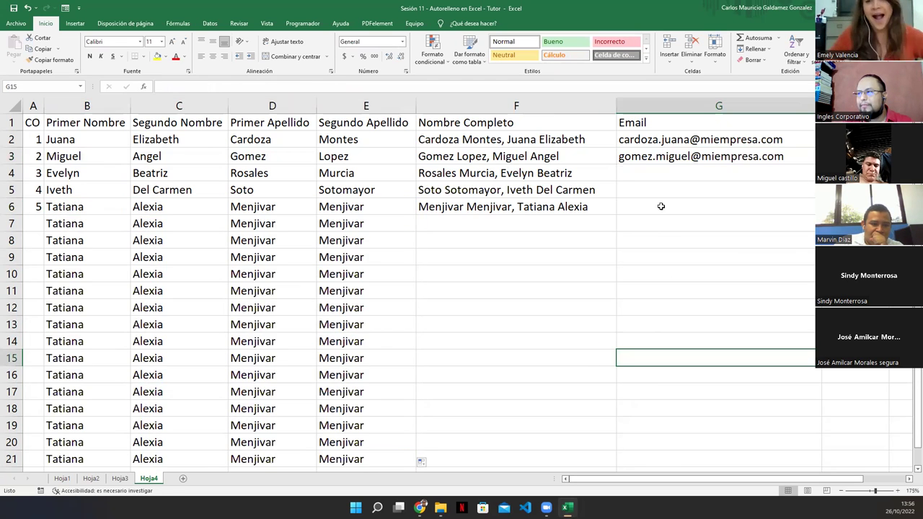
# Fill G3's email formula down to G21, deleting the extra result in G22.
pyautogui.click(658, 160)
pyautogui.moveTo(815, 165); pyautogui.dragTo(780, 470)
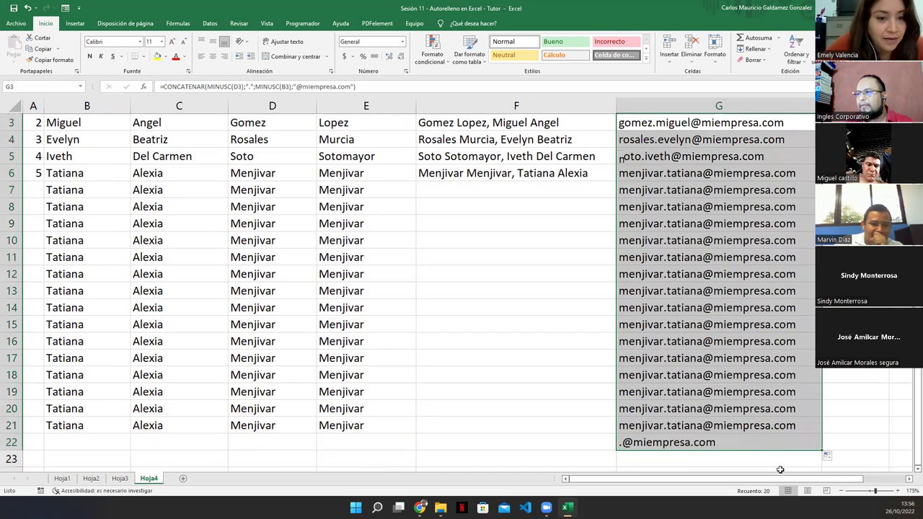
pyautogui.click(675, 445)
pyautogui.press('Delete')
pyautogui.press('Up')
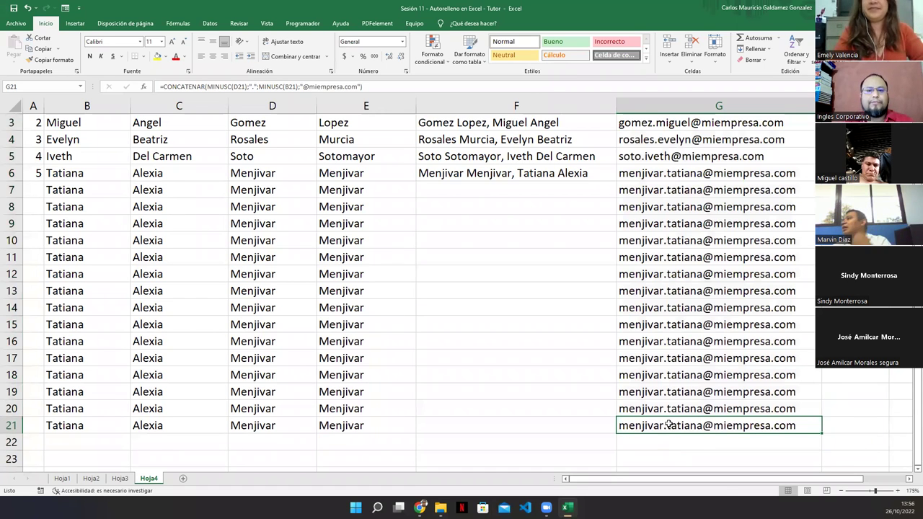
pyautogui.scroll(1, 669, 425)
# Fill F6's full-name formula down to row 21 and extend CO numbering in column A.
pyautogui.click(602, 209)
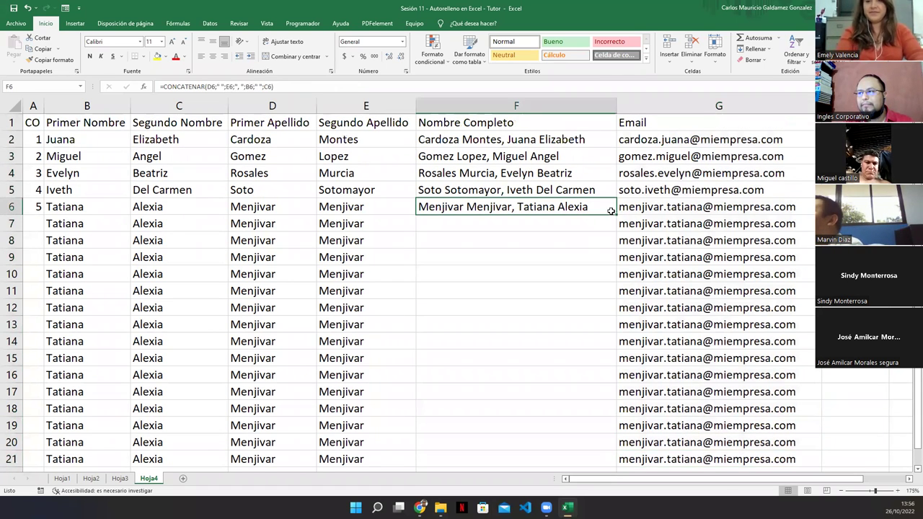
pyautogui.moveTo(615, 214); pyautogui.dragTo(592, 465)
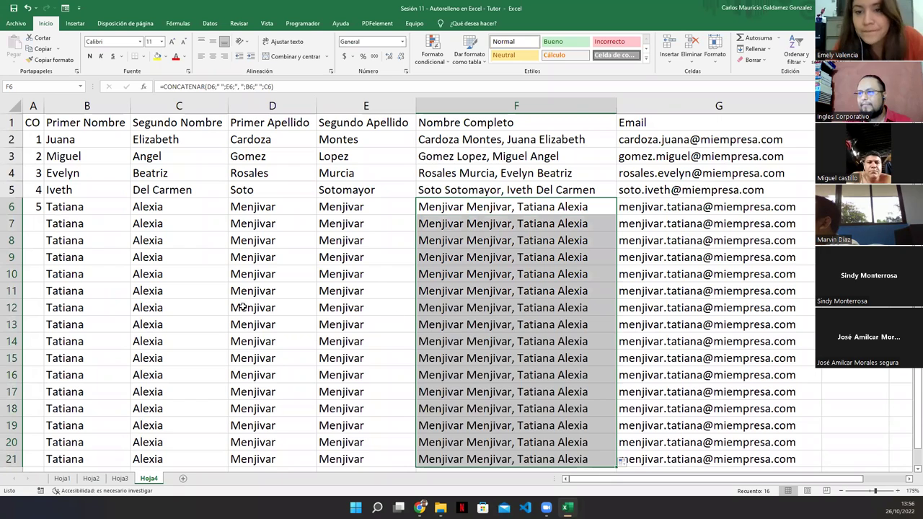
pyautogui.moveTo(35, 140); pyautogui.dragTo(45, 465)
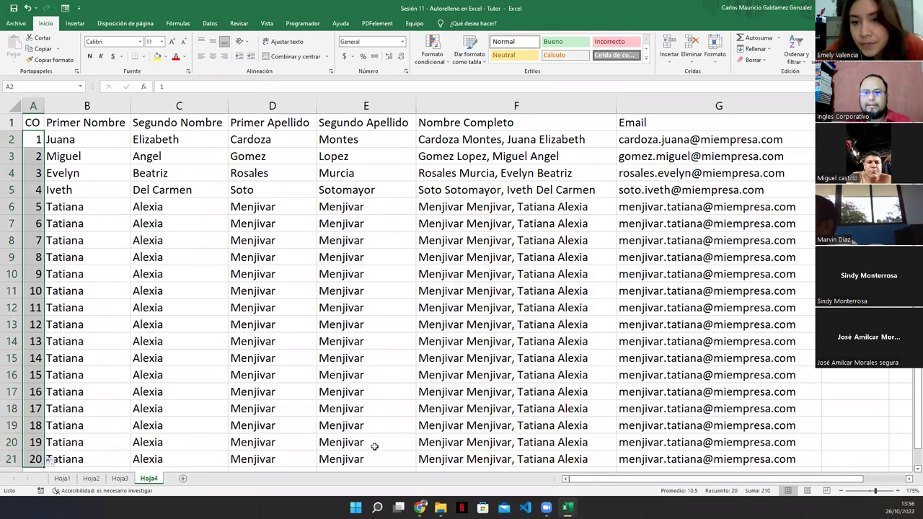
pyautogui.click(330, 390)
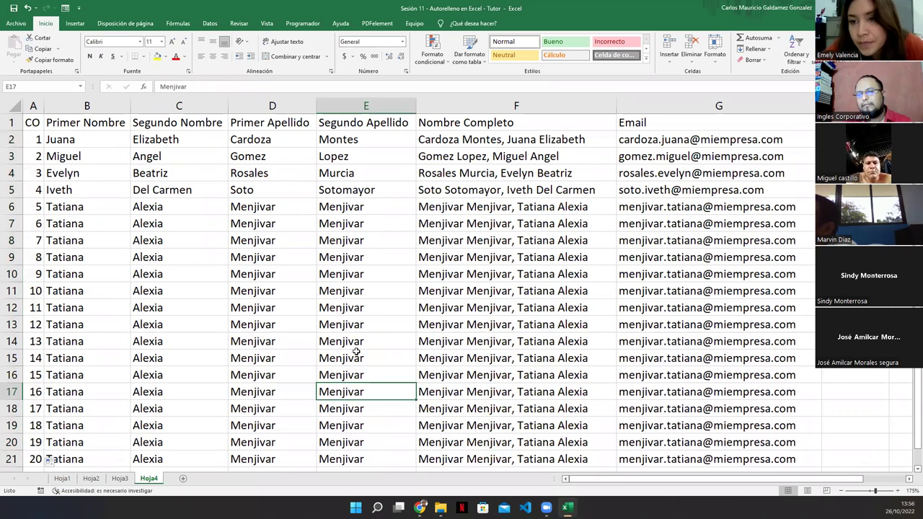
pyautogui.click(652, 141)
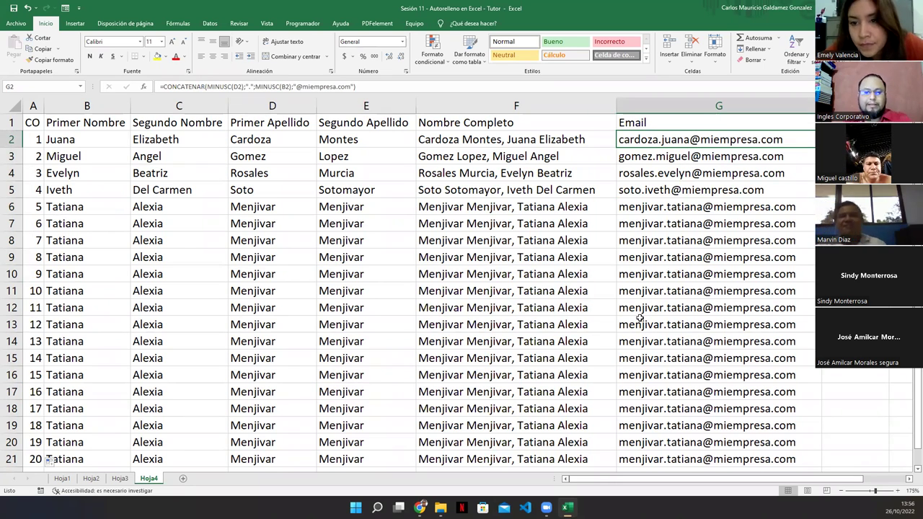
pyautogui.press('F2')
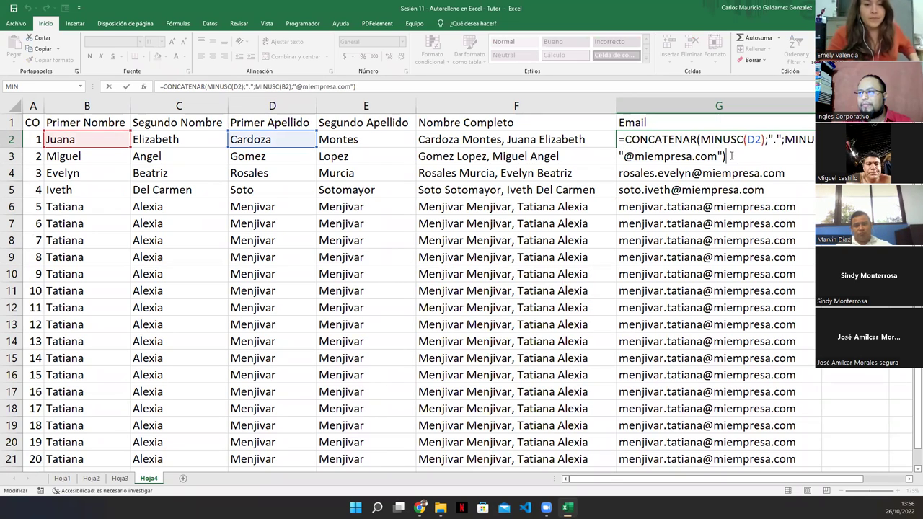
pyautogui.hotkey('shift', 'Home')
pyautogui.hotkey('shift', 'Up')
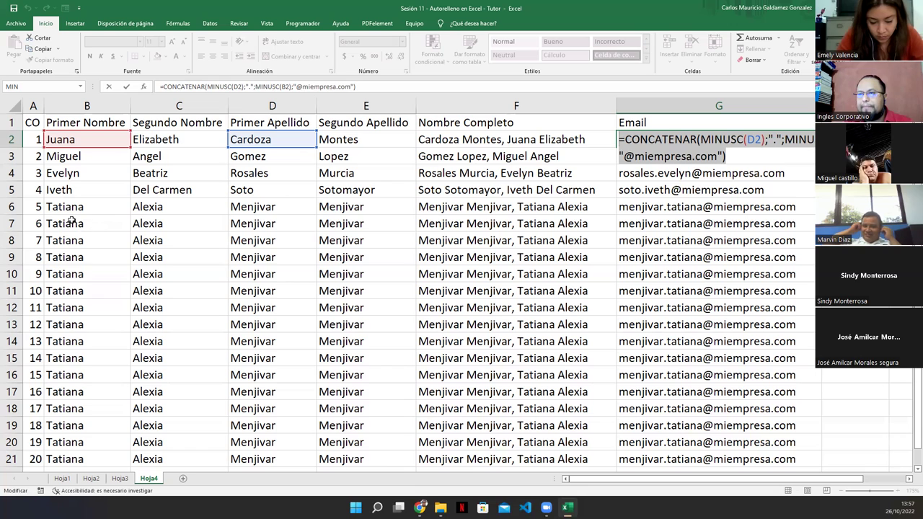
pyautogui.write('=')
pyautogui.moveTo(68, 223); pyautogui.dragTo(209, 242)
pyautogui.moveTo(253, 261); pyautogui.dragTo(367, 290)
pyautogui.press('Escape')
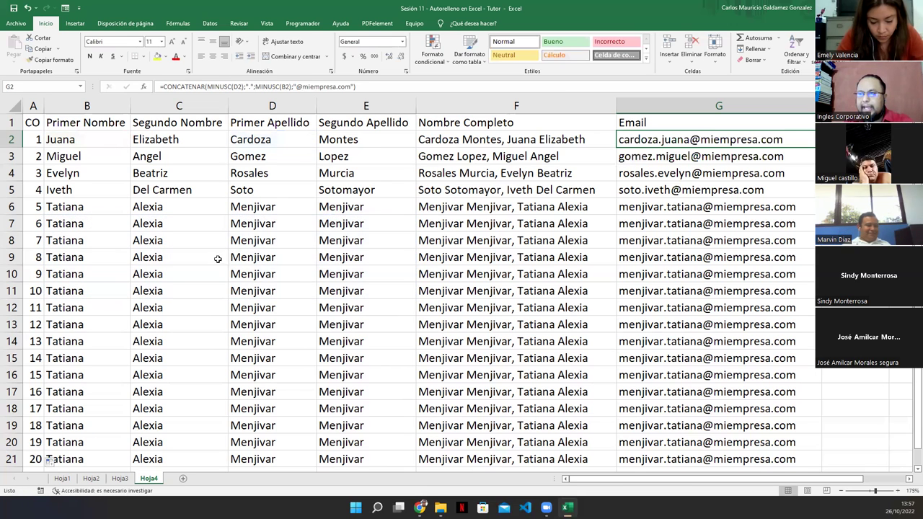
# Clear the duplicated rows B7:G21 and open G2's email formula for editing.
pyautogui.moveTo(70, 227); pyautogui.dragTo(713, 465)
pyautogui.press('Delete')
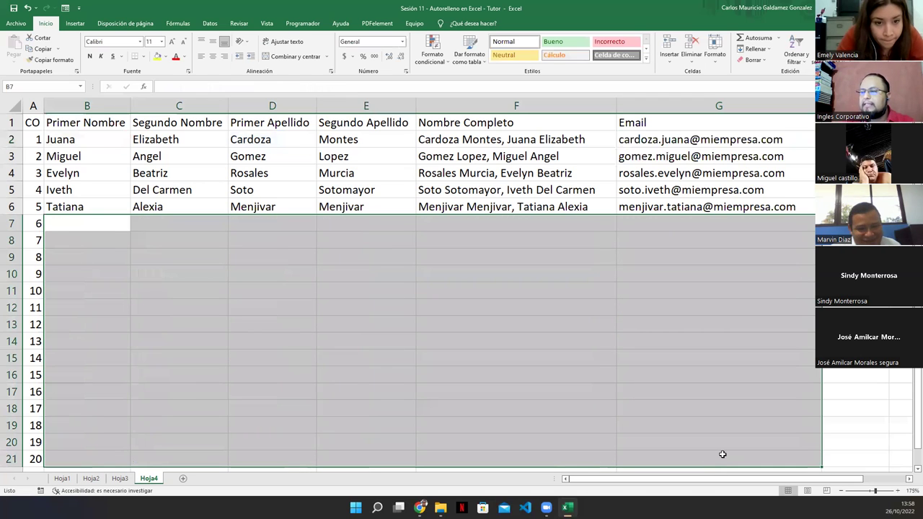
pyautogui.click(746, 208)
pyautogui.click(701, 140)
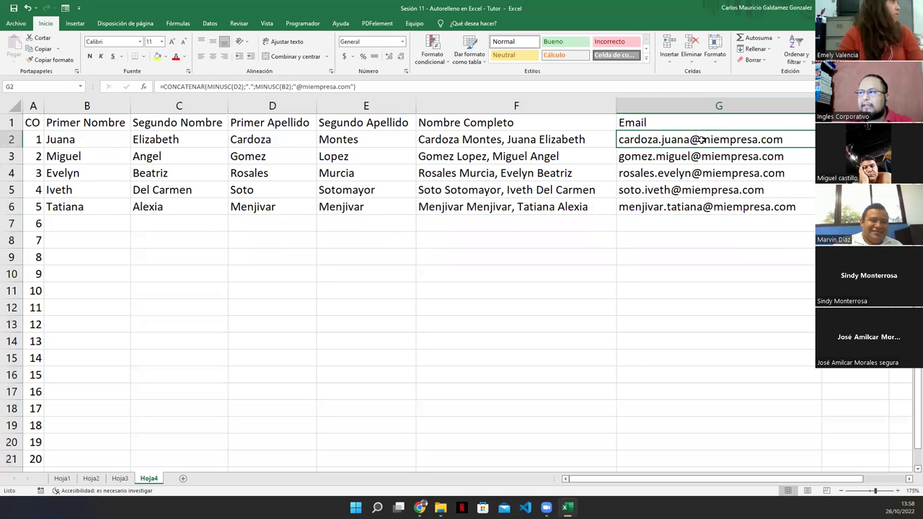
pyautogui.doubleClick(701, 139)
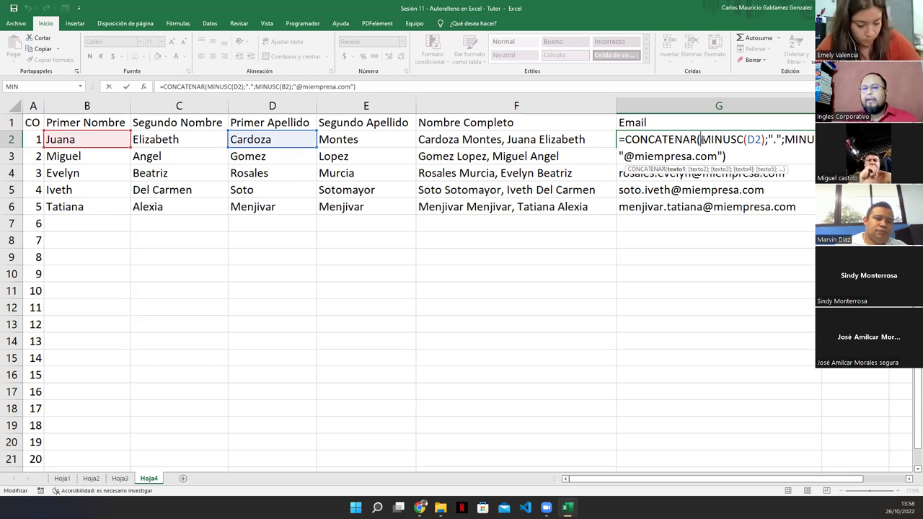
# Leave G2 unchanged and show F2's CONCATENAR formula in edit mode.
pyautogui.press('Return')
pyautogui.doubleClick(528, 141)
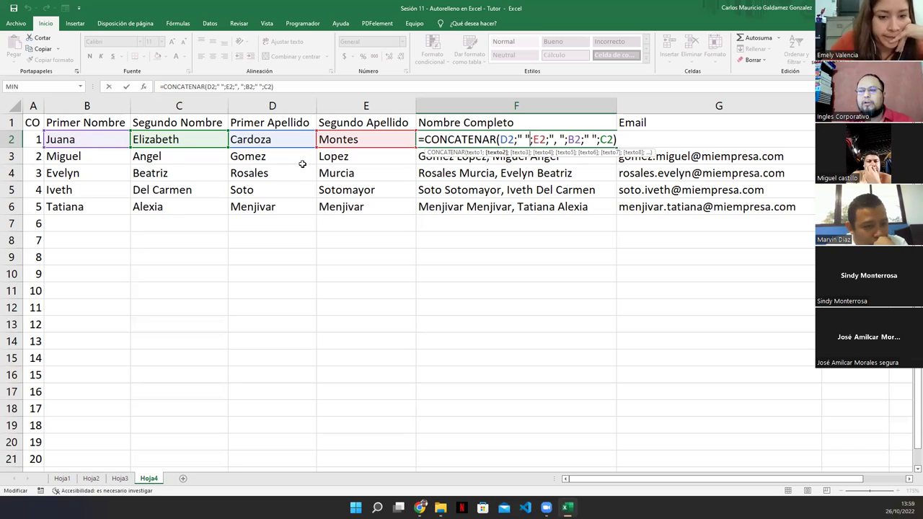
# Re-open and inspect F2's formula, confirm it unchanged, then select F8.
pyautogui.hotkey('ctrl', 'Return')
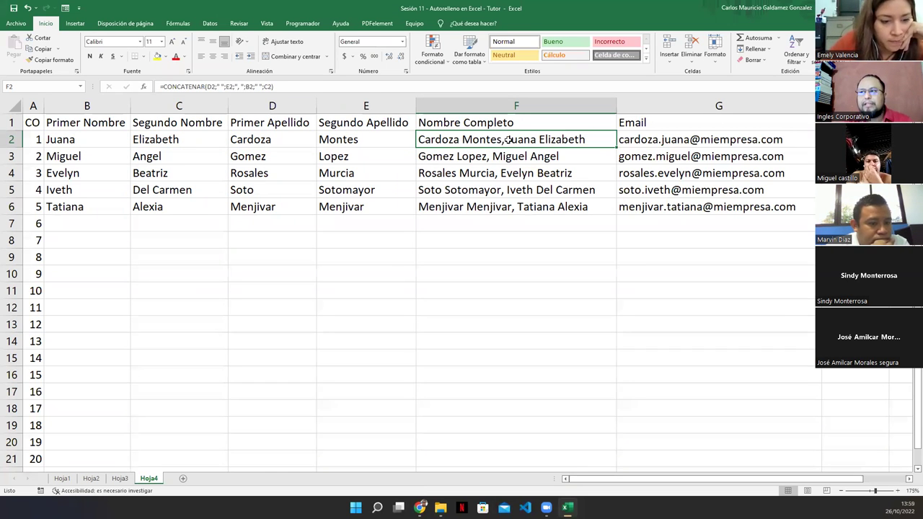
pyautogui.click(429, 226)
pyautogui.press('Up')
pyautogui.press('Up')
pyautogui.press('Up')
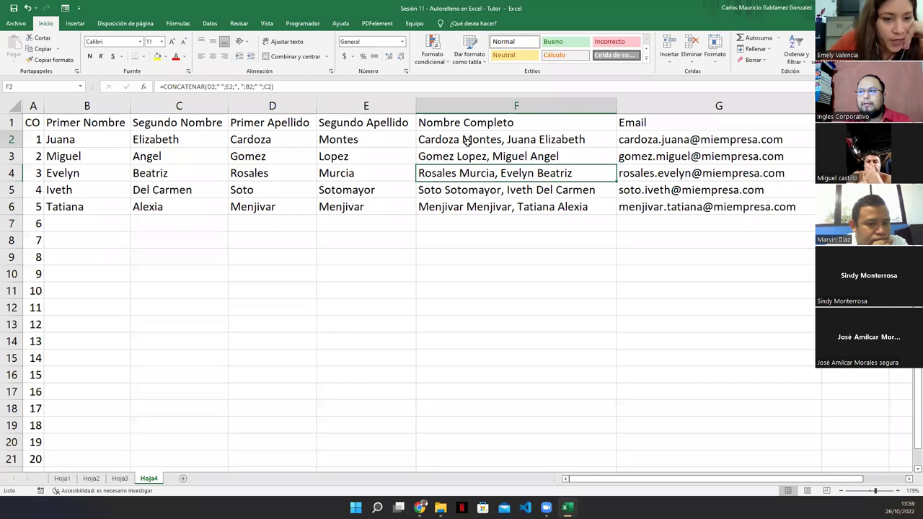
pyautogui.doubleClick(470, 139)
pyautogui.click(585, 139)
pyautogui.click(617, 139)
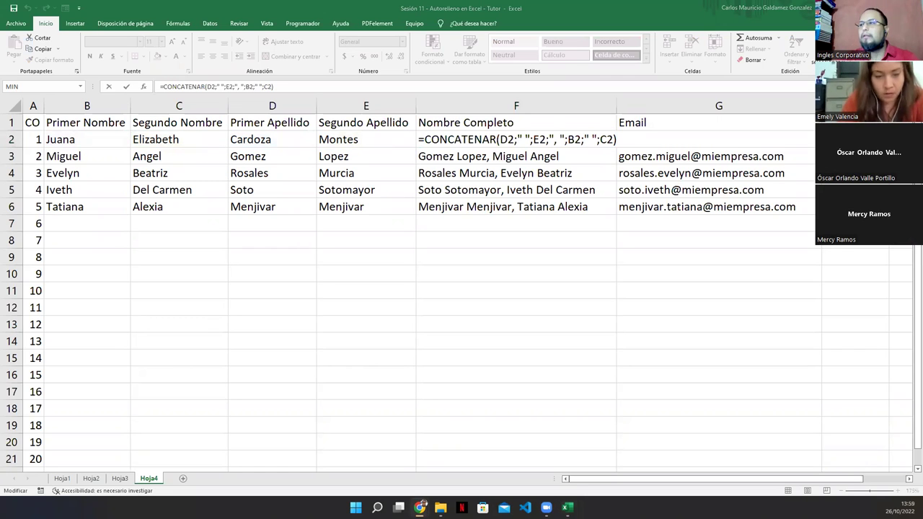
pyautogui.click(584, 139)
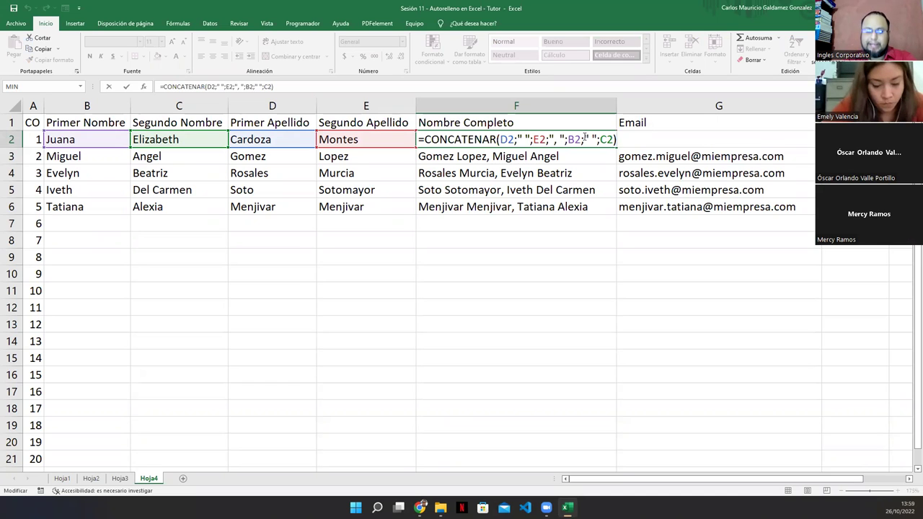
pyautogui.hotkey('ctrl', 'Return')
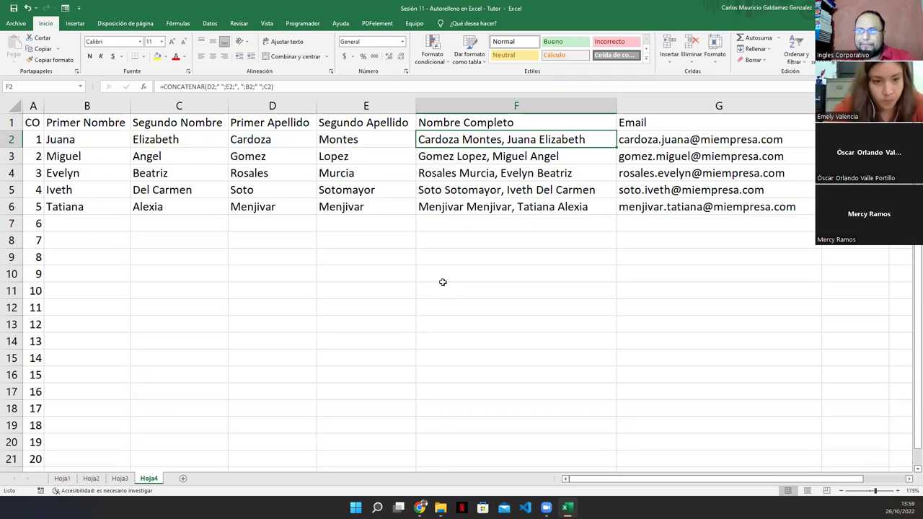
pyautogui.click(441, 231)
pyautogui.click(448, 245)
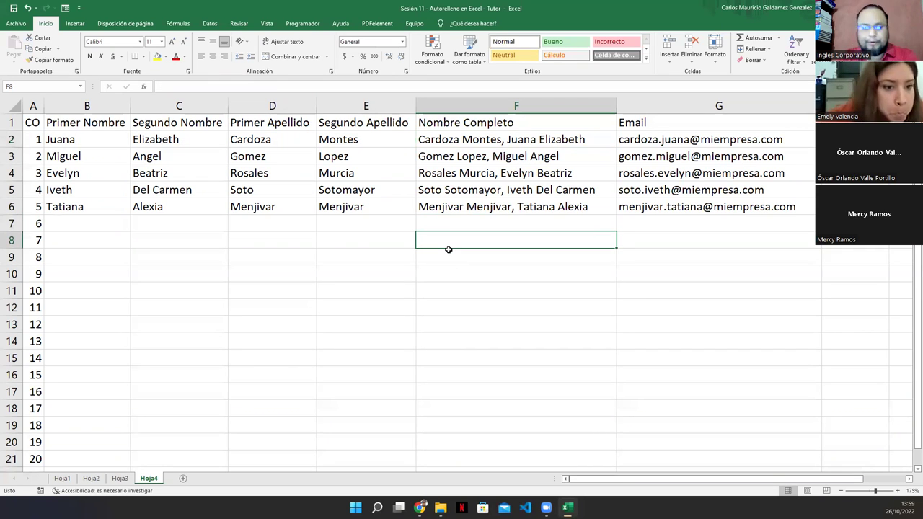
# Enter a person's full name as plain text in F8, then check the neighbouring cells F9 and G8.
pyautogui.press('Return')
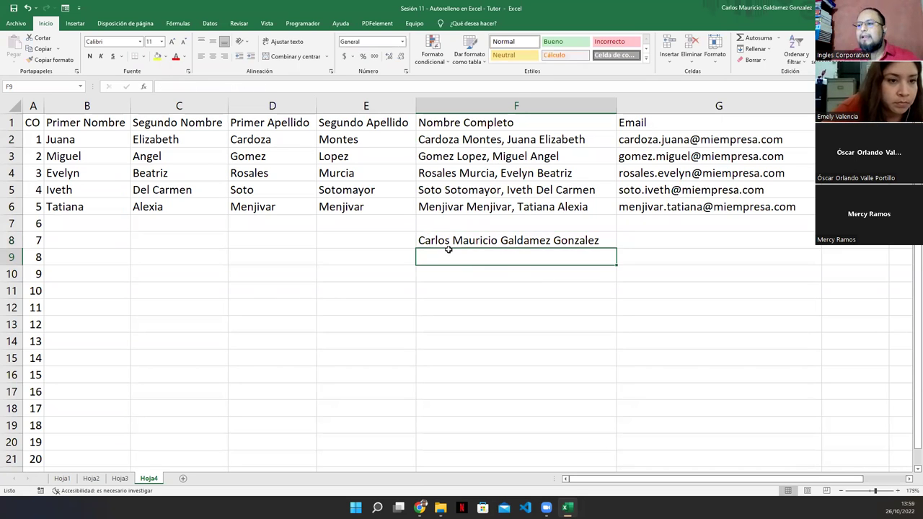
pyautogui.click(452, 240)
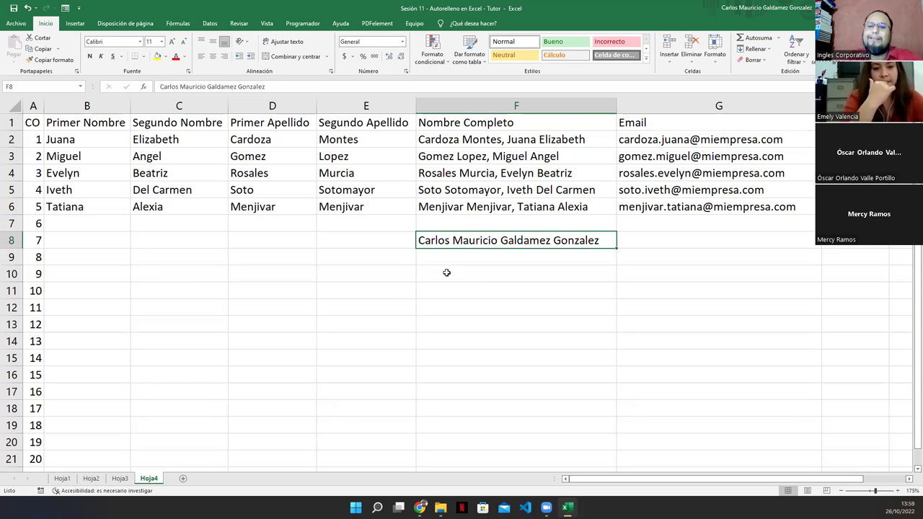
pyautogui.click(441, 258)
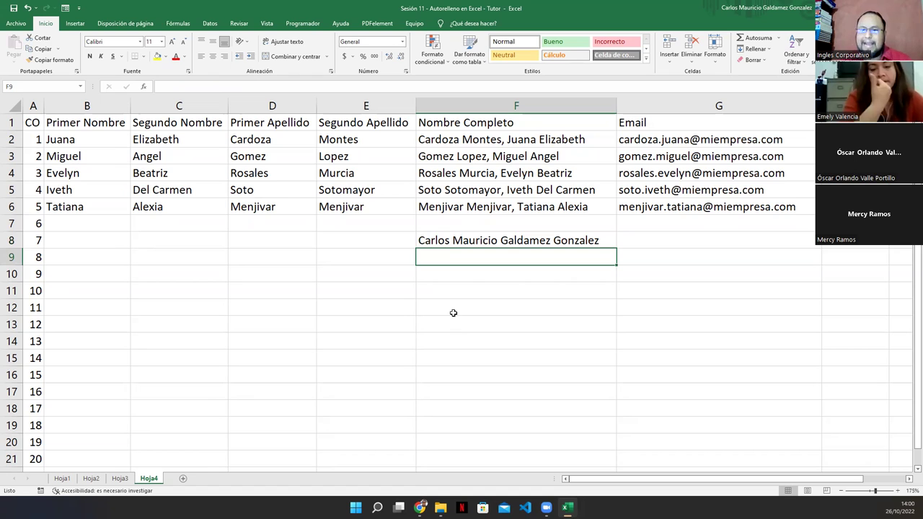
pyautogui.click(666, 238)
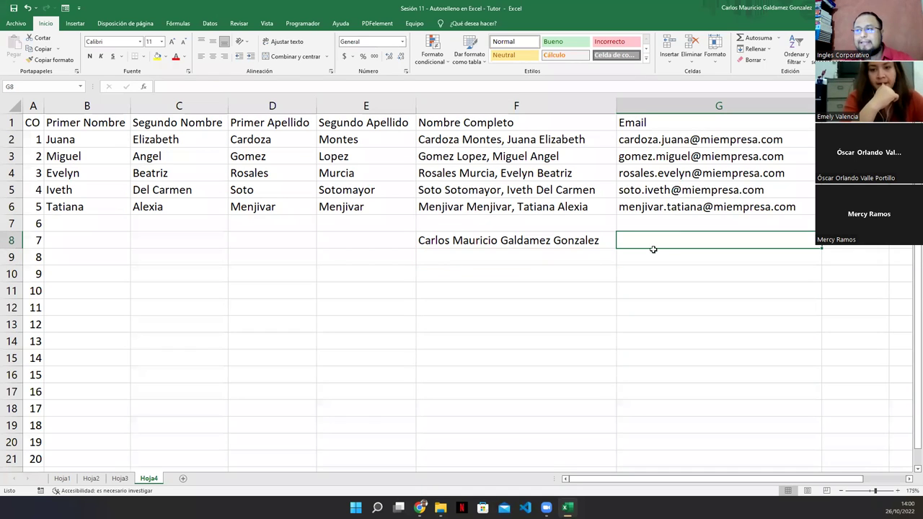
pyautogui.click(542, 245)
pyautogui.click(659, 241)
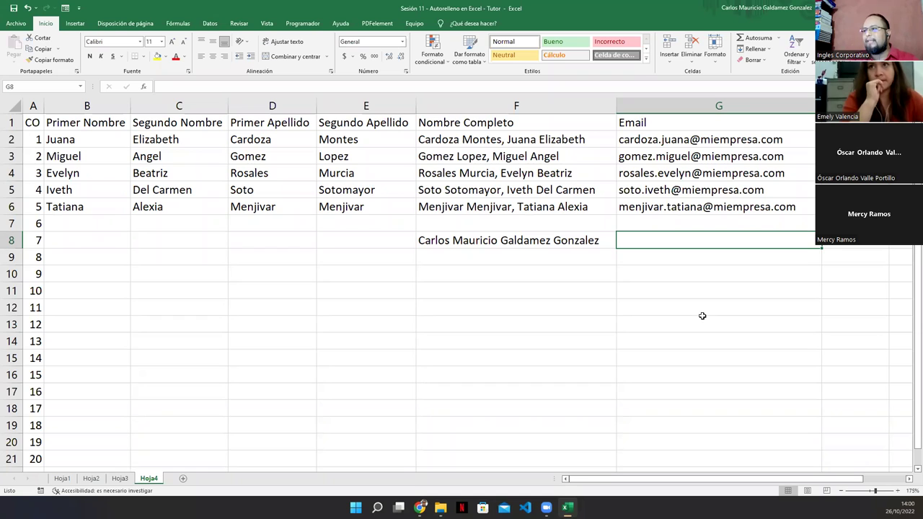
# Return to the spreadsheet and open F2's full-name formula to show its parts.
pyautogui.hotkey('alt', 'Tab')
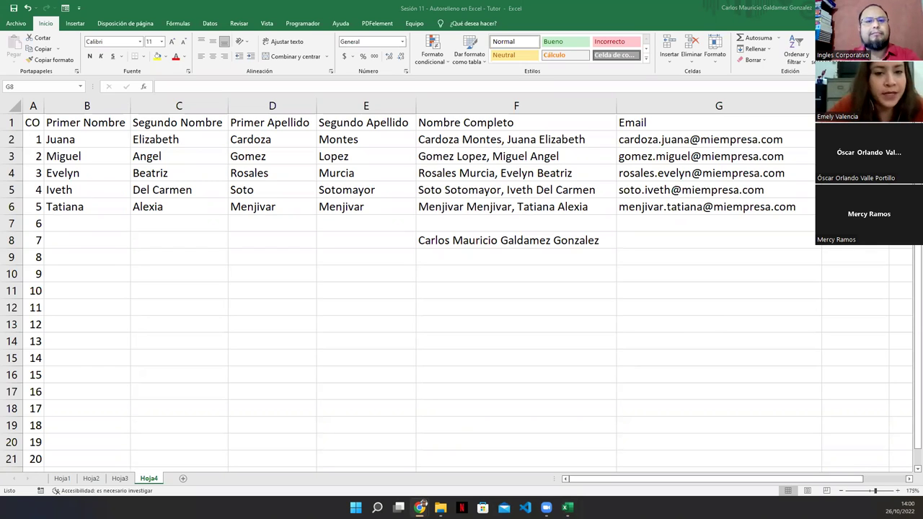
pyautogui.hotkey('alt', 'Tab')
pyautogui.click(580, 139)
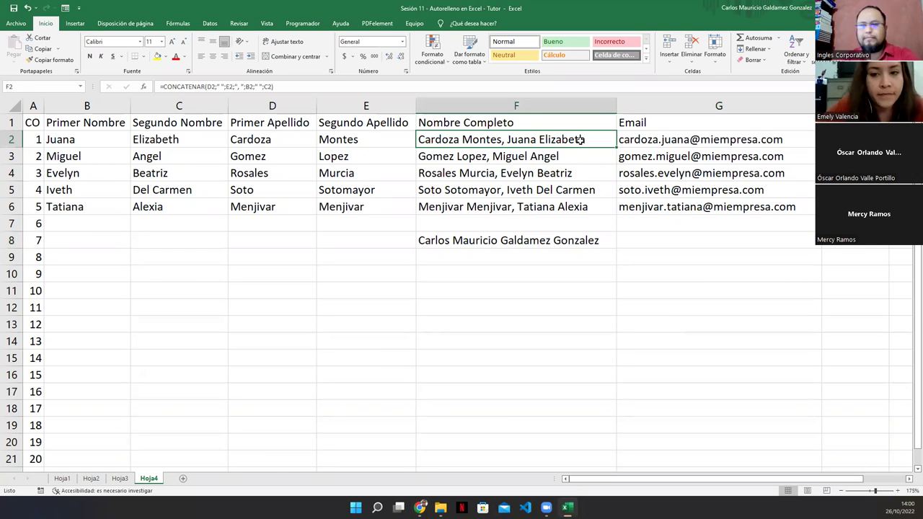
pyautogui.doubleClick(580, 139)
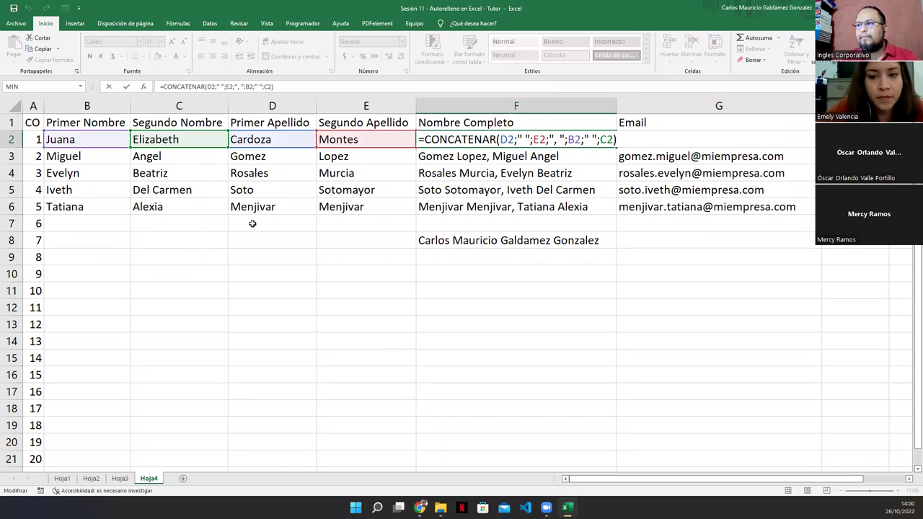
# Leave F2's formula unchanged and select the name in F8 instead.
pyautogui.hotkey('alt', 'Tab')
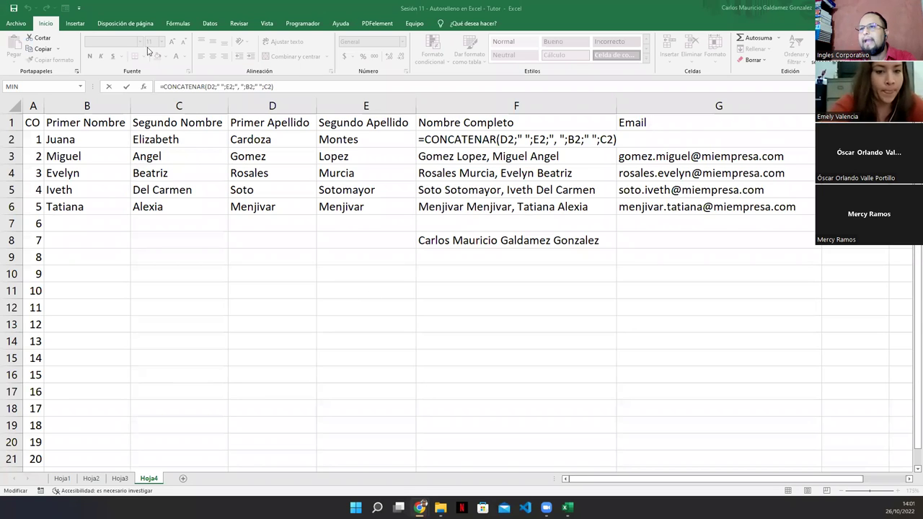
pyautogui.click(459, 238)
pyautogui.click(459, 239)
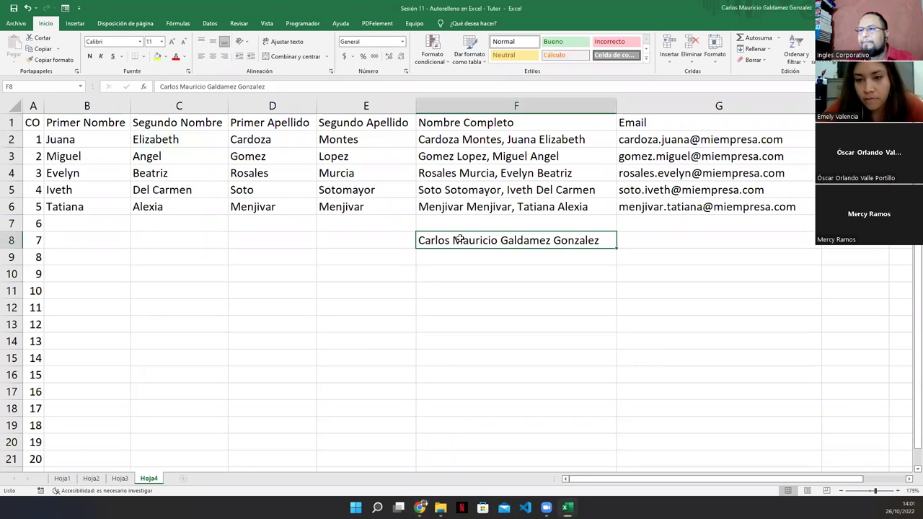
# Run Texto en columnas on F8 as Delimitados with Espacio as the separator.
pyautogui.click(210, 23)
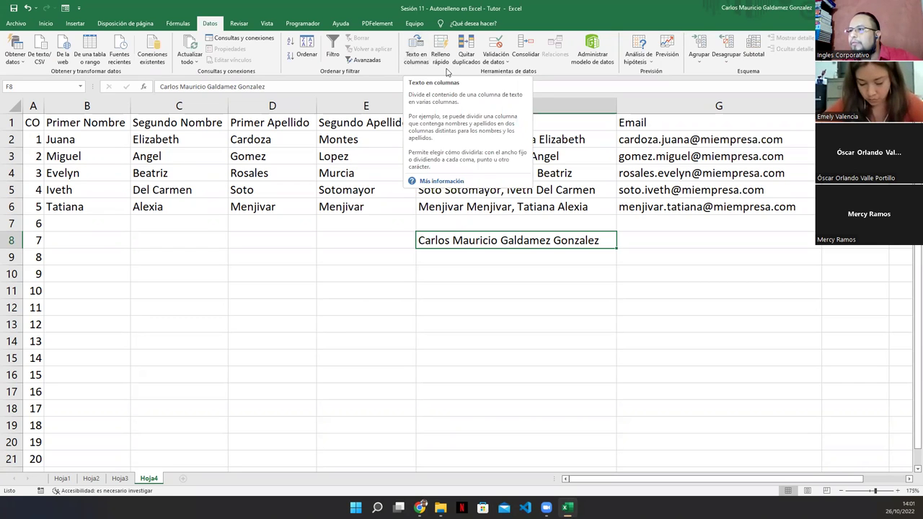
pyautogui.click(416, 58)
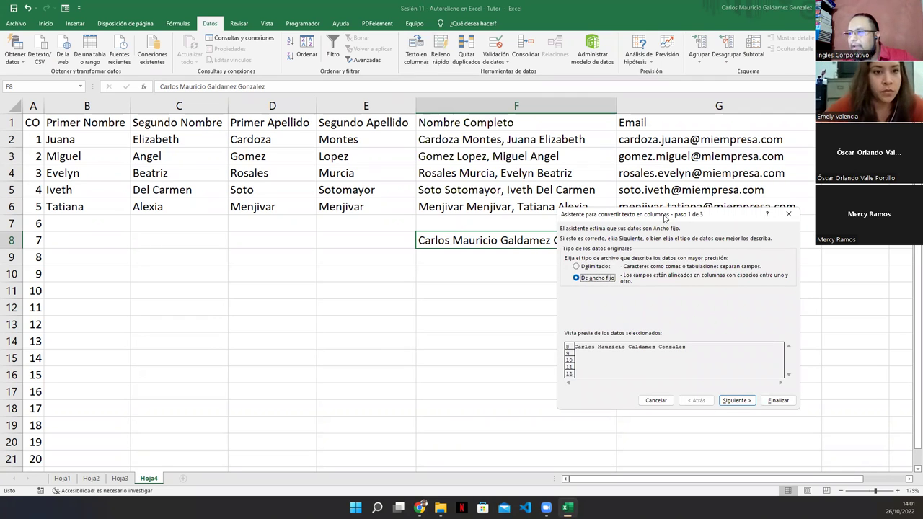
pyautogui.moveTo(664, 218); pyautogui.dragTo(264, 168)
pyautogui.click(176, 216)
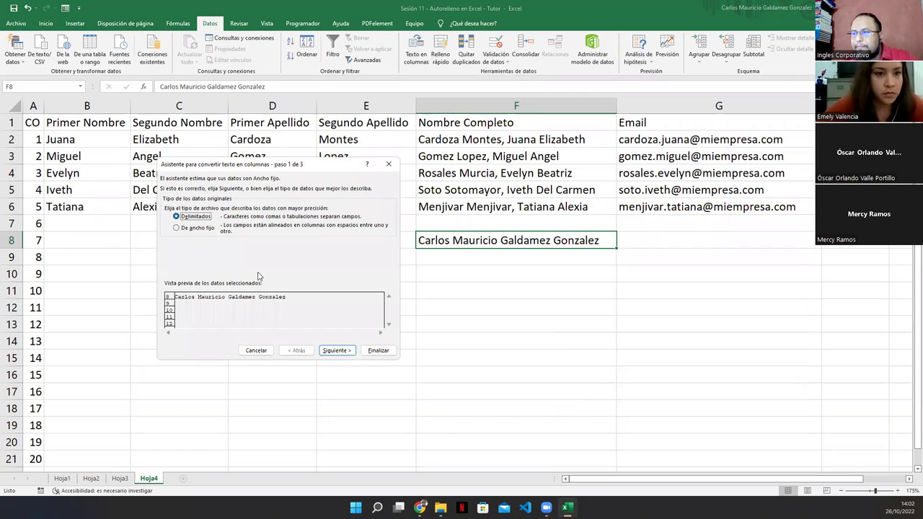
pyautogui.click(341, 352)
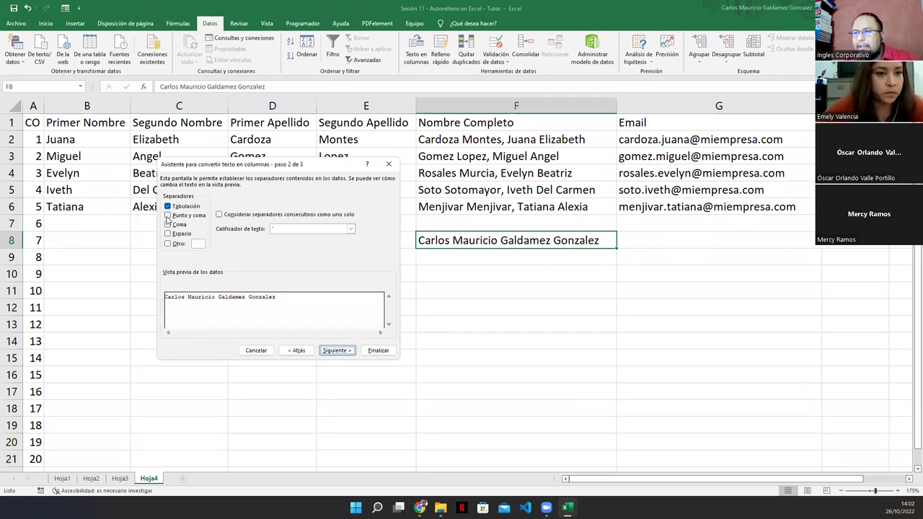
pyautogui.click(168, 234)
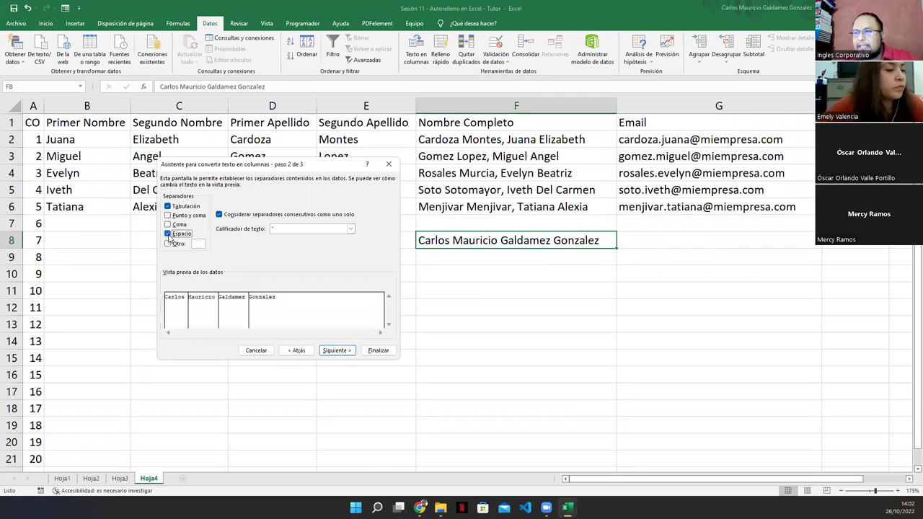
pyautogui.click(337, 351)
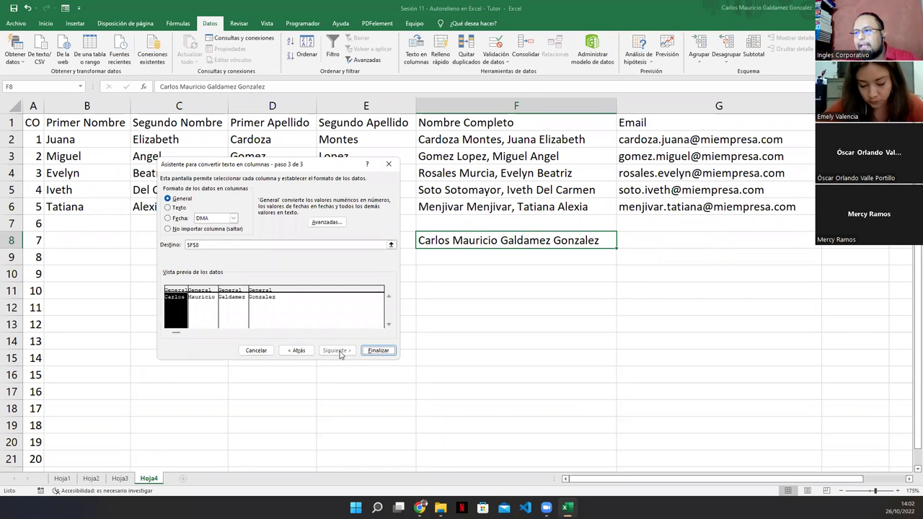
pyautogui.click(381, 351)
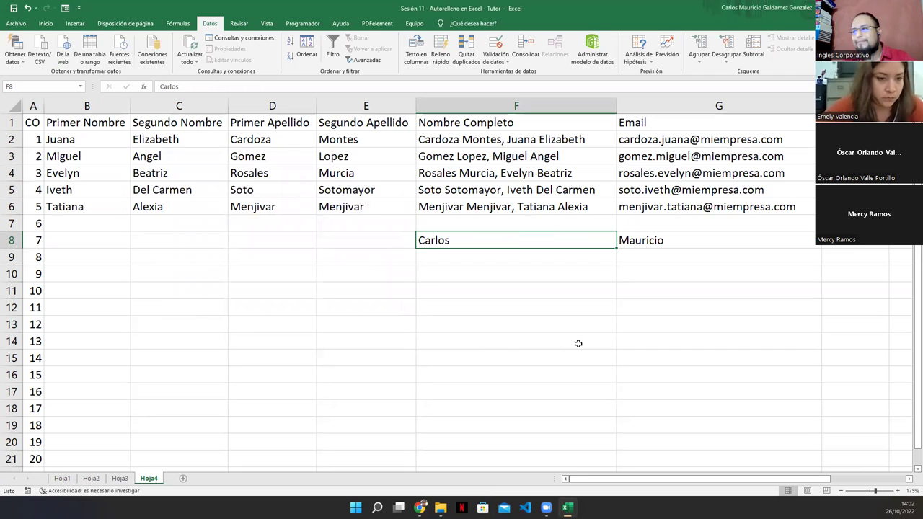
# Select cells F8 through I8 to check whether the name was split.
pyautogui.click(909, 480)
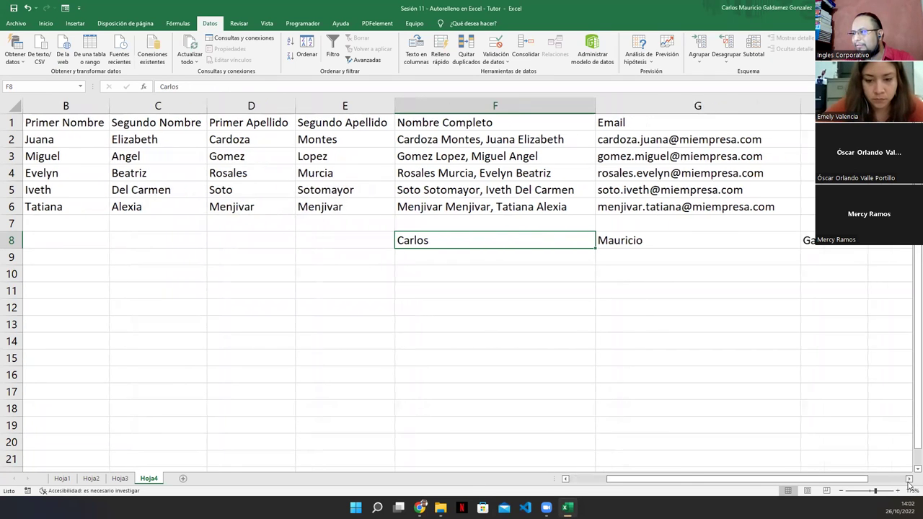
pyautogui.doubleClick(908, 480)
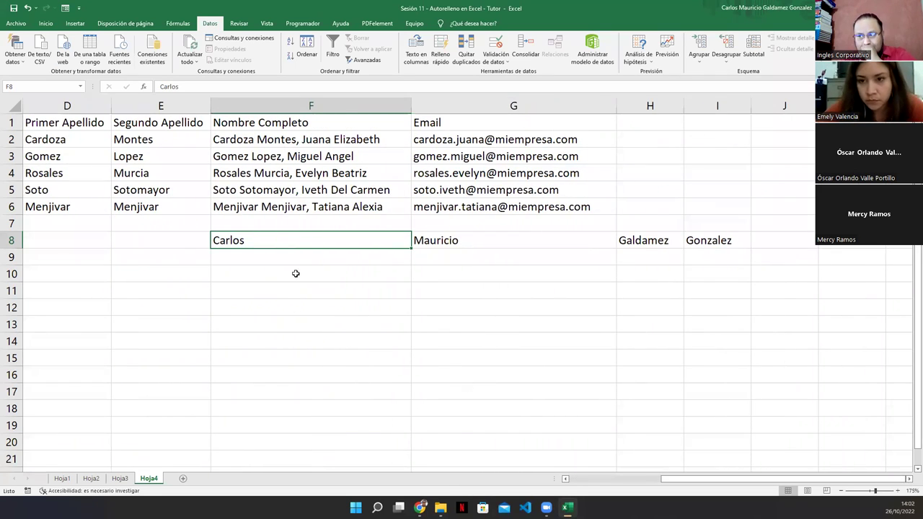
pyautogui.moveTo(292, 239); pyautogui.dragTo(695, 240)
pyautogui.click(303, 324)
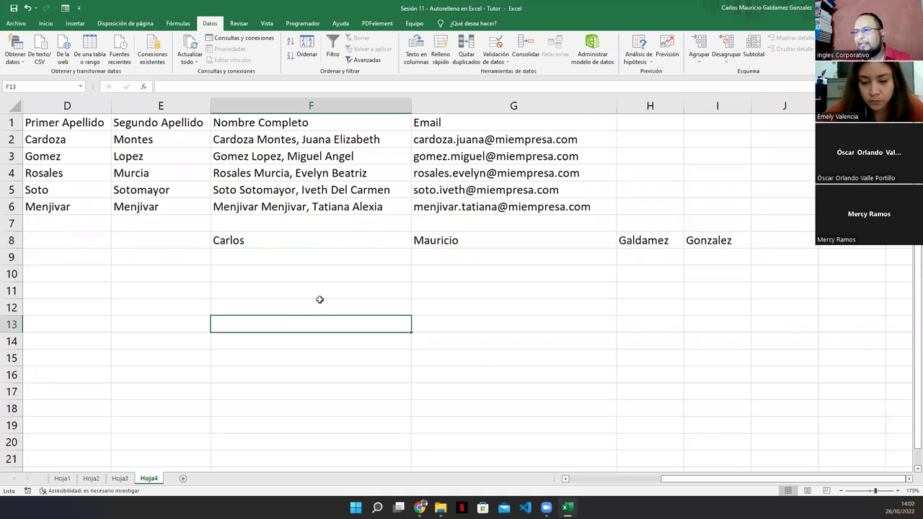
pyautogui.moveTo(261, 241); pyautogui.dragTo(714, 241)
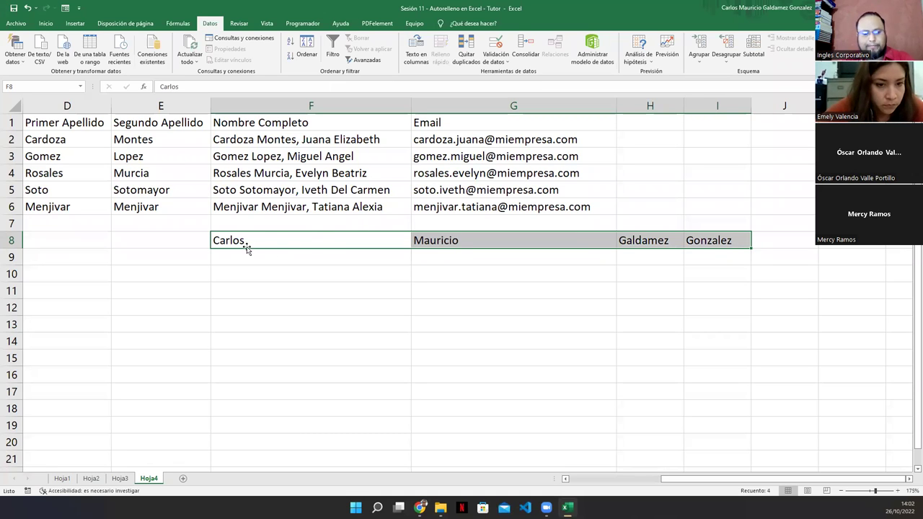
pyautogui.hotkey('alt', 'h')
# Reselect F8 and start Text to Columns with the Delimited option.
pyautogui.press('f')
pyautogui.press('i')
pyautogui.press('j')
pyautogui.click(308, 272)
pyautogui.click(286, 241)
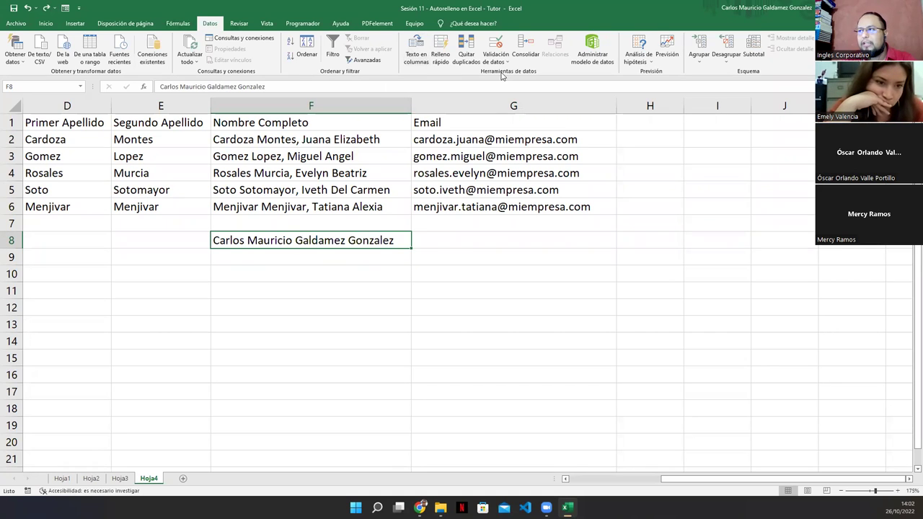
pyautogui.click(420, 62)
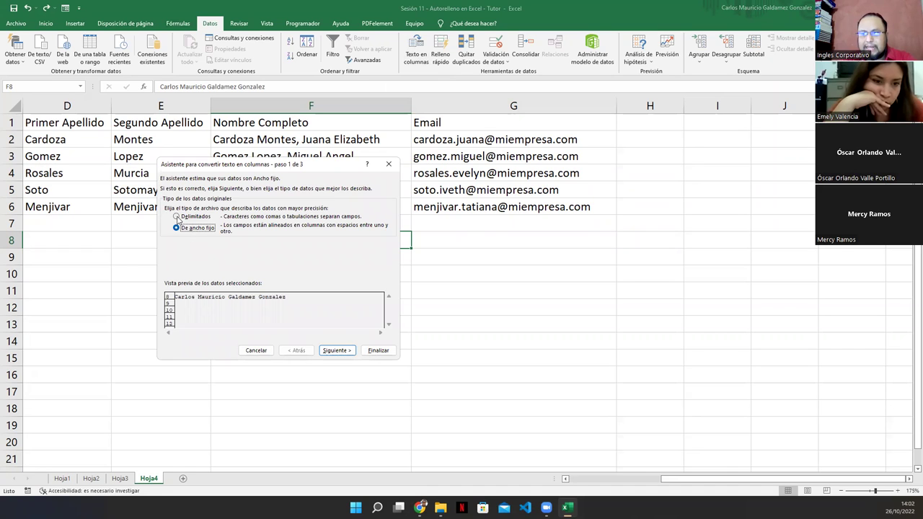
pyautogui.click(177, 217)
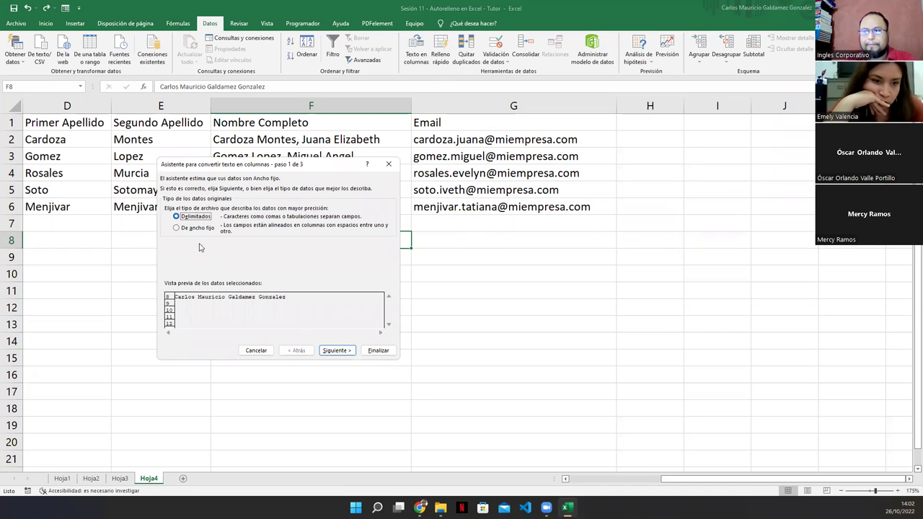
pyautogui.click(335, 351)
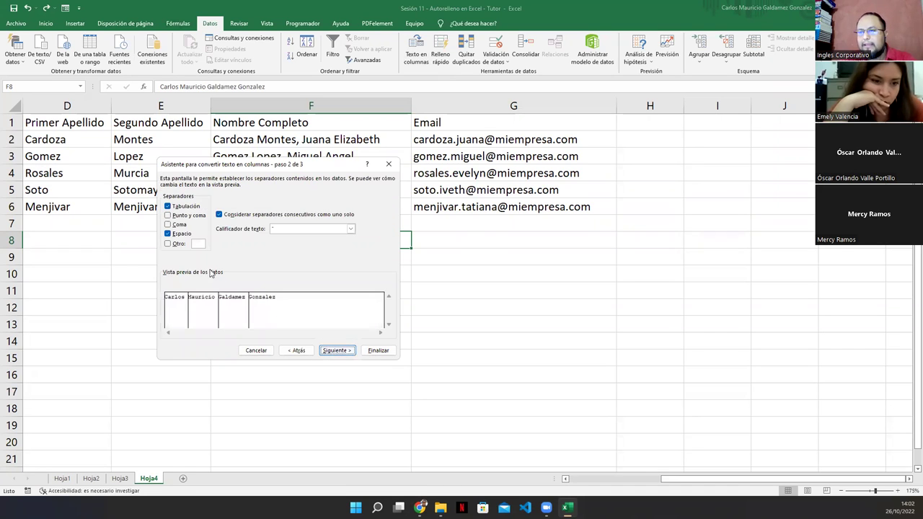
# Use Space instead of Tab as the separator and finish, splitting the name across F8–I8.
pyautogui.click(167, 208)
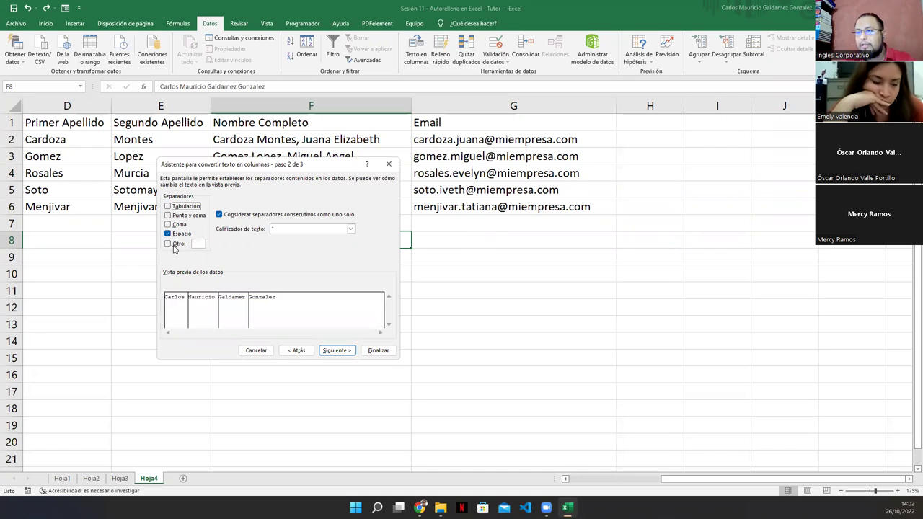
pyautogui.click(169, 234)
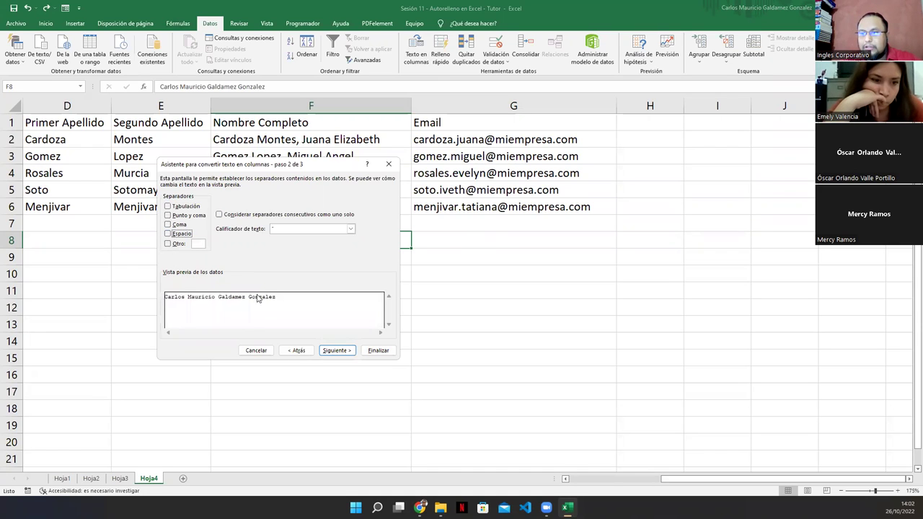
pyautogui.click(168, 234)
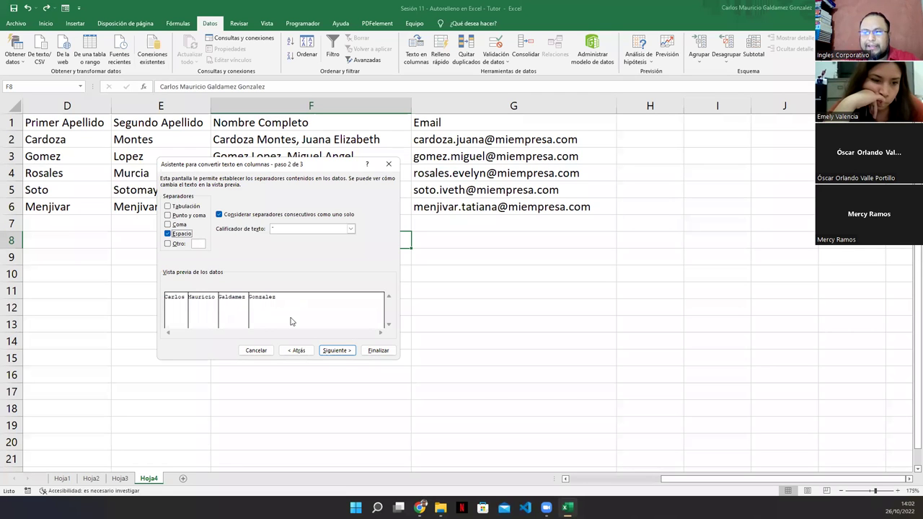
pyautogui.click(337, 351)
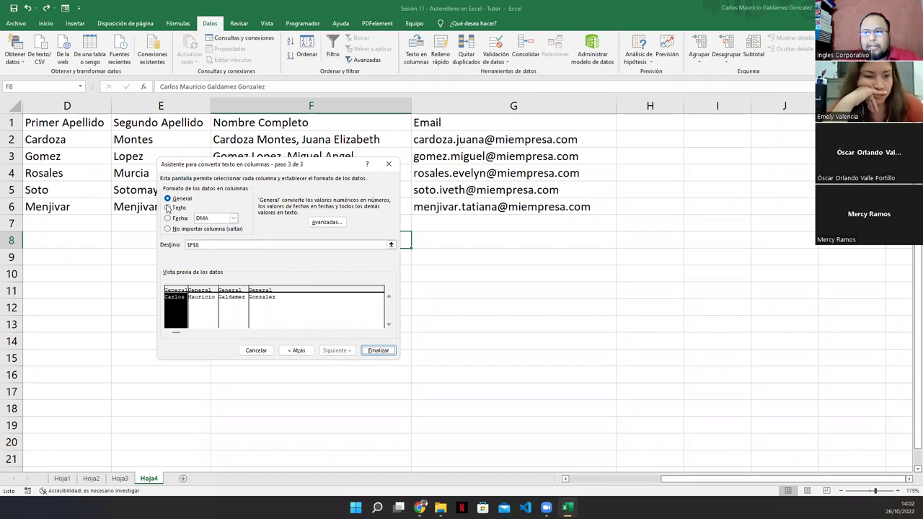
pyautogui.click(366, 351)
pyautogui.moveTo(367, 246); pyautogui.dragTo(721, 240)
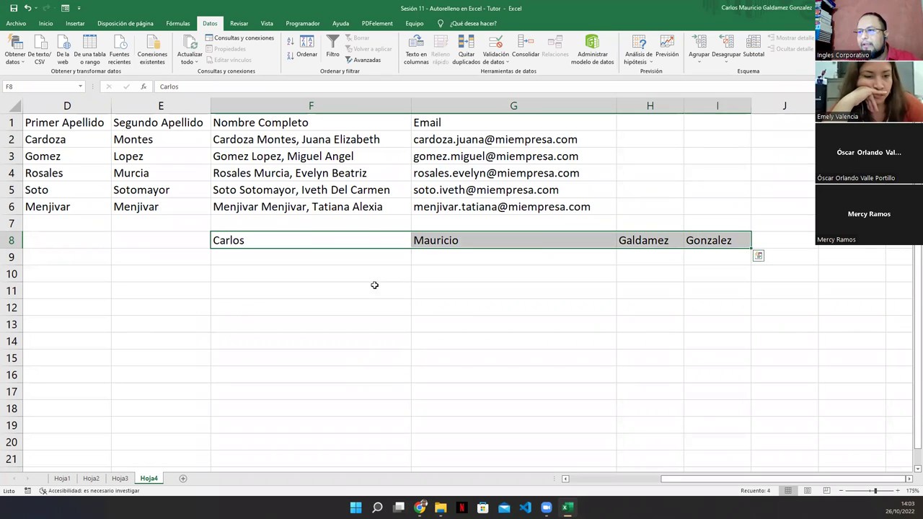
pyautogui.click(261, 259)
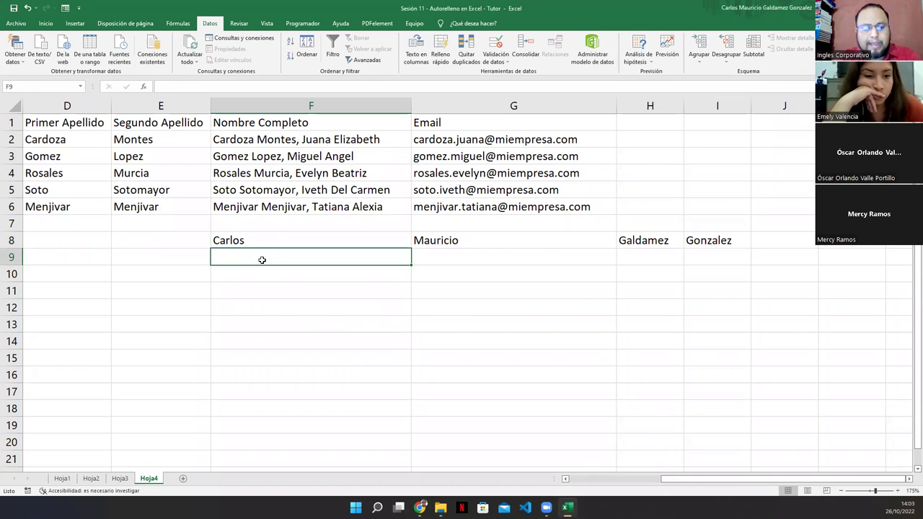
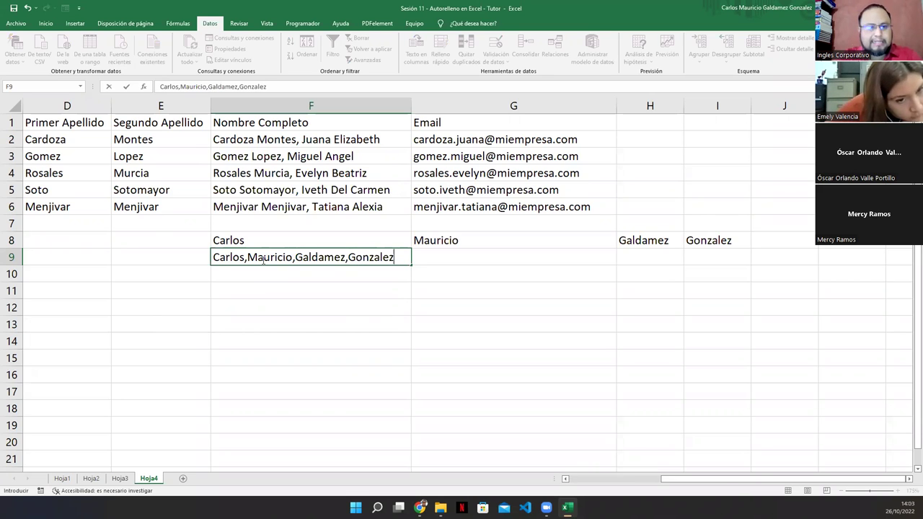
# Enter the same full name in F9 with commas between its four words.
pyautogui.press('Return')
pyautogui.click(263, 261)
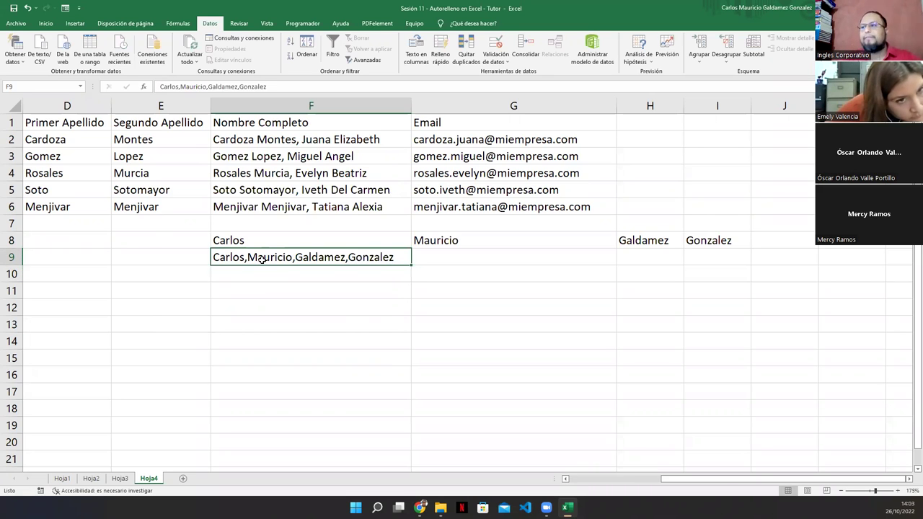
# Split F9 at commas instead of spaces, filling F9 through I9.
pyautogui.click(416, 52)
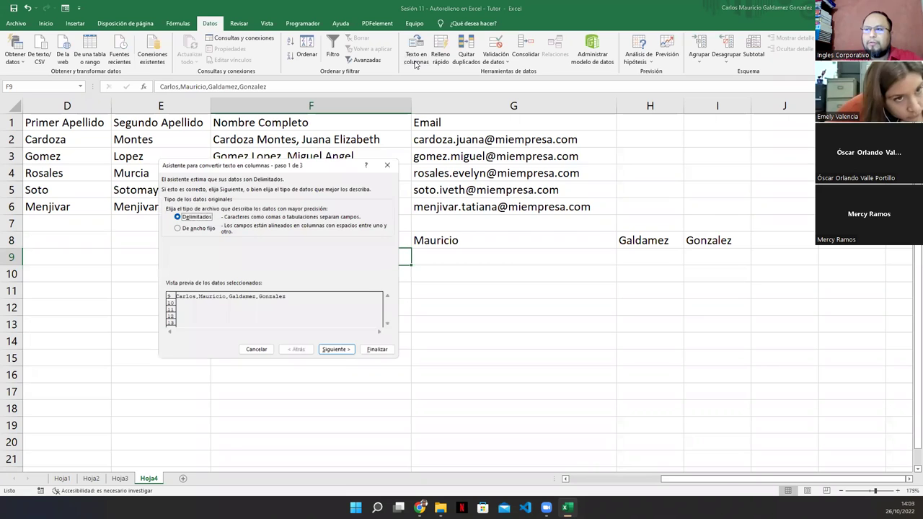
pyautogui.click(325, 350)
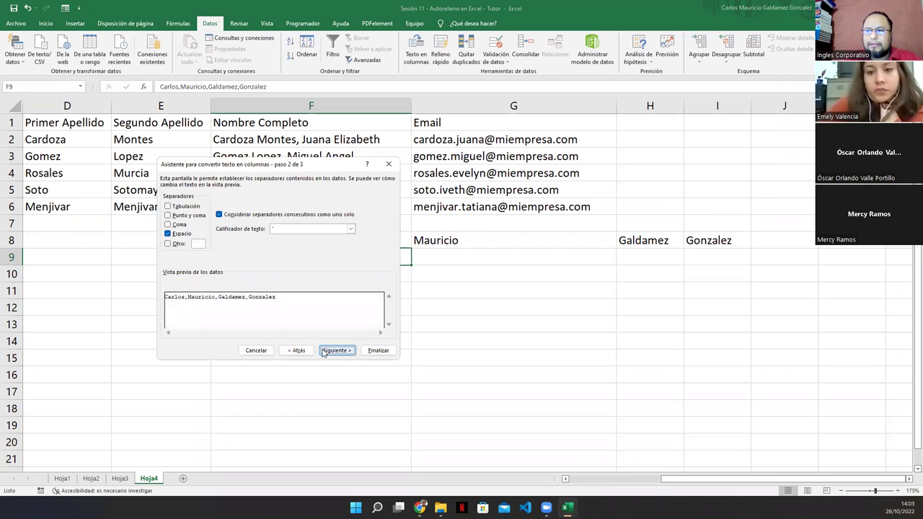
pyautogui.click(169, 233)
pyautogui.click(167, 224)
pyautogui.click(332, 351)
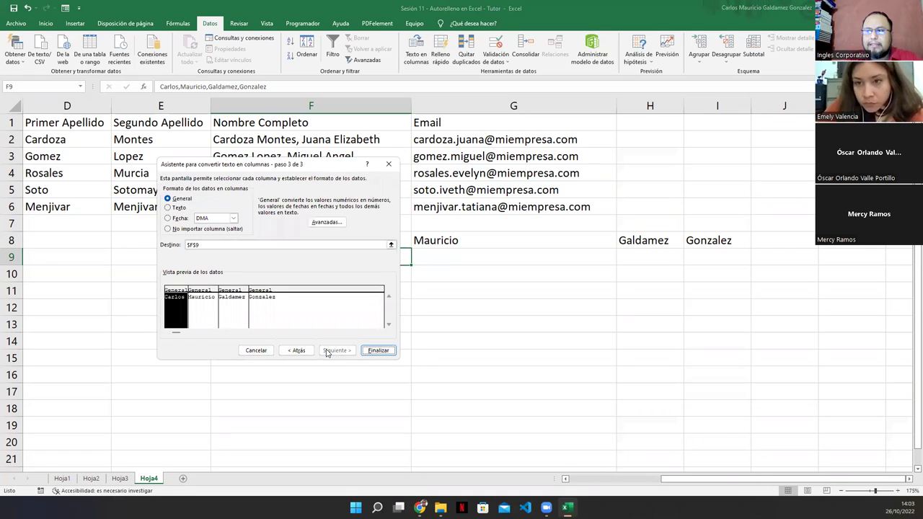
pyautogui.click(377, 350)
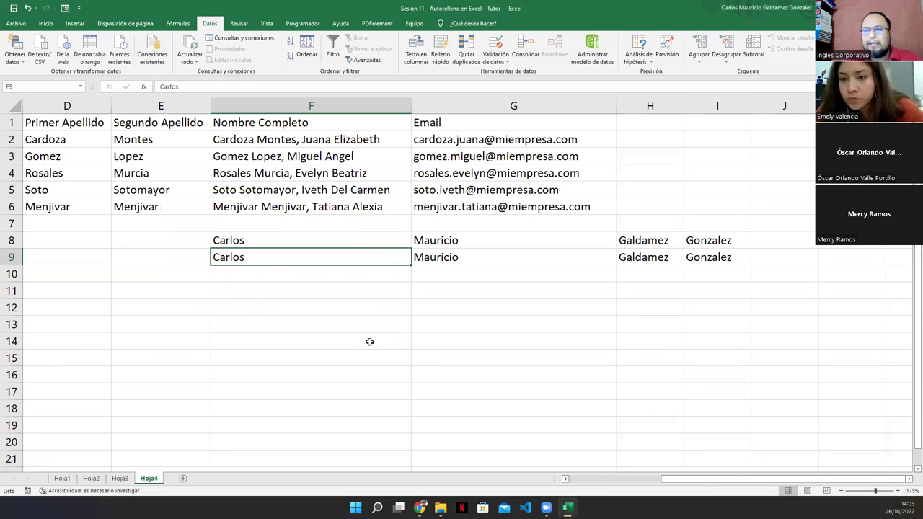
pyautogui.click(369, 341)
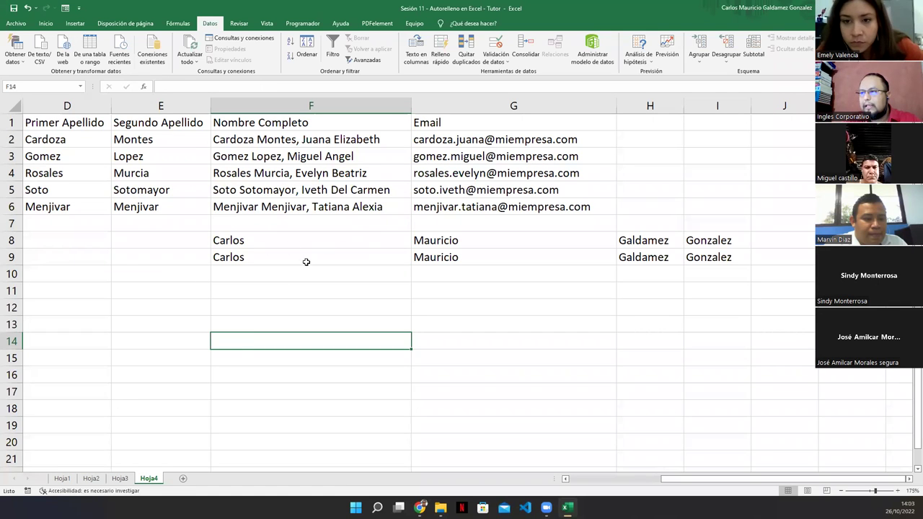
pyautogui.click(418, 57)
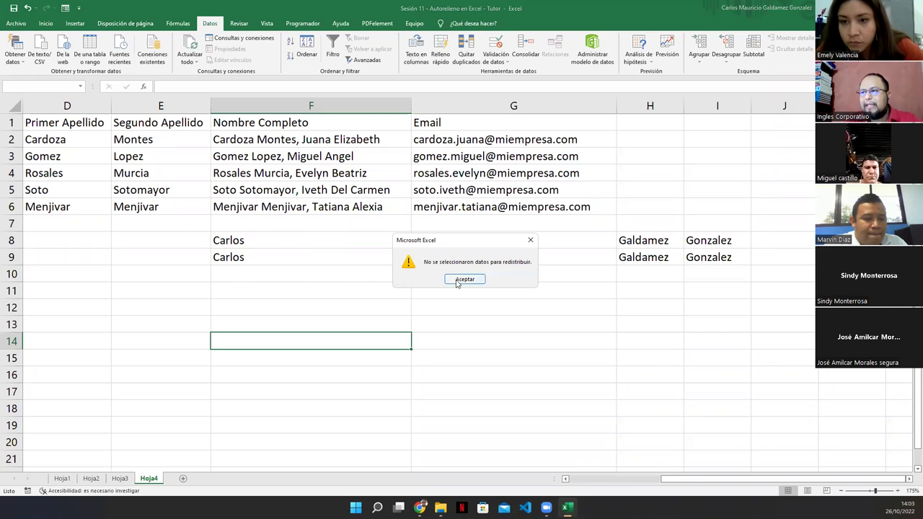
pyautogui.click(457, 279)
pyautogui.click(284, 206)
pyautogui.click(416, 56)
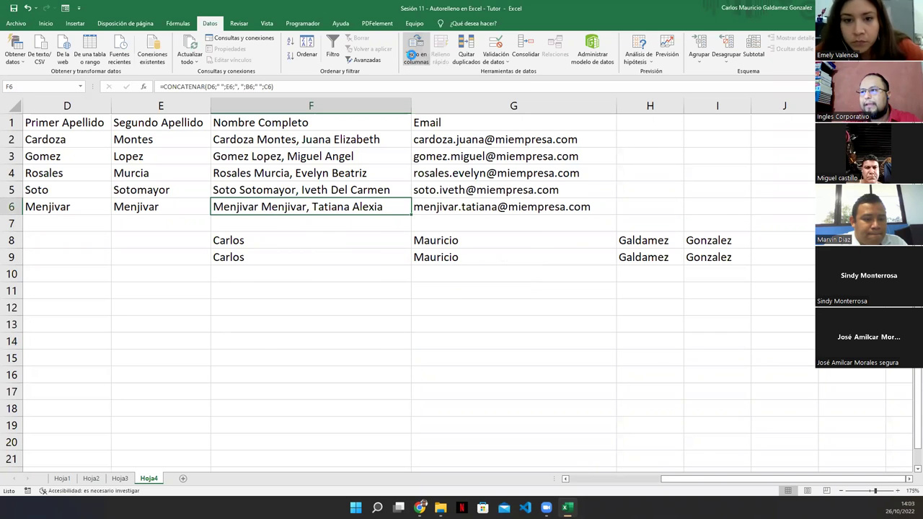
pyautogui.click(196, 217)
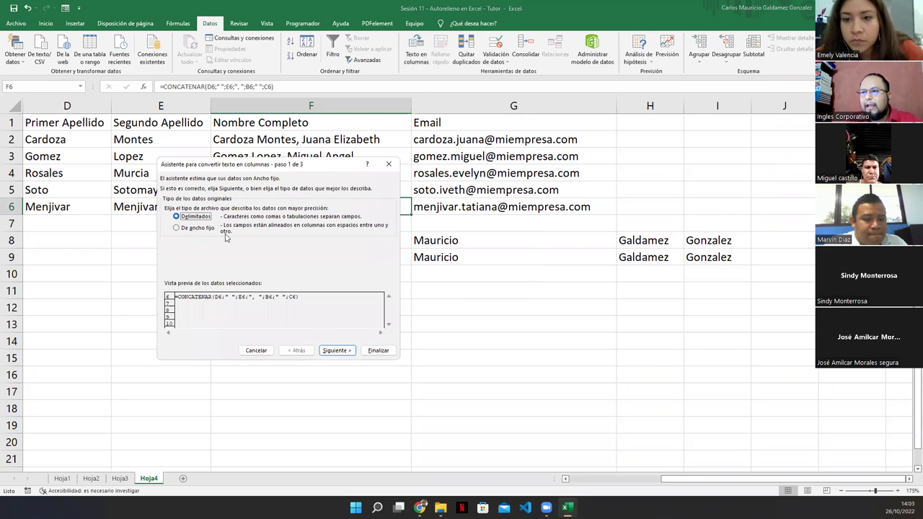
pyautogui.click(334, 351)
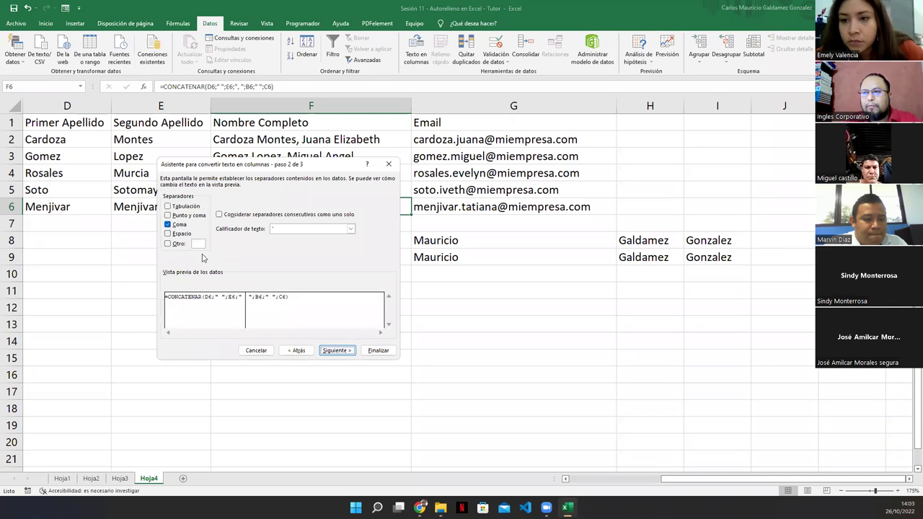
pyautogui.click(334, 350)
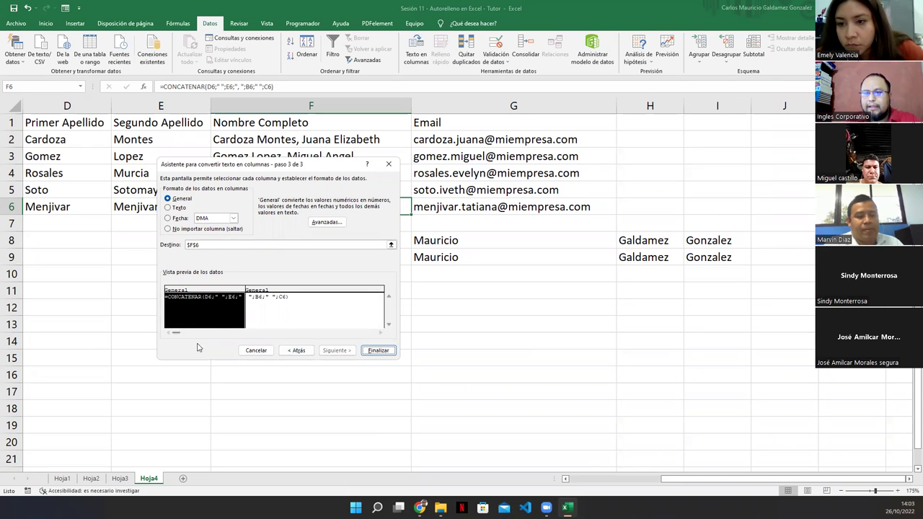
pyautogui.click(371, 351)
pyautogui.click(440, 280)
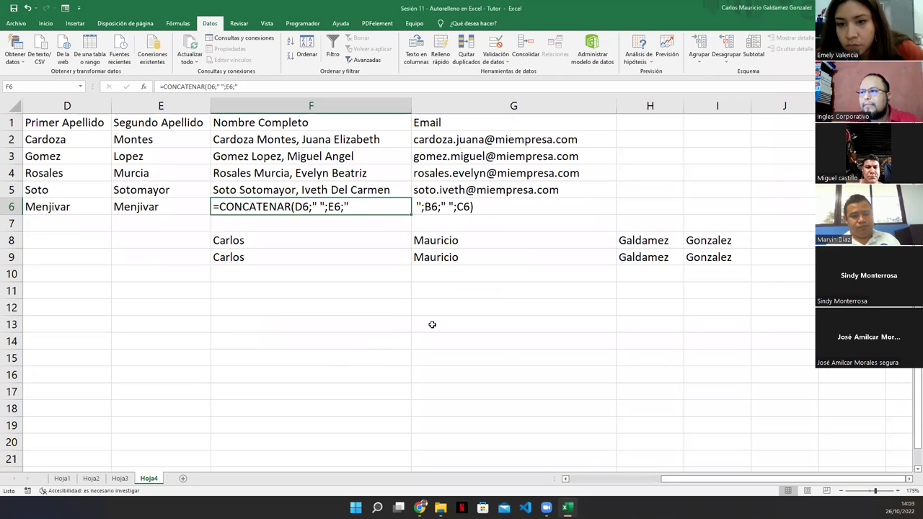
pyautogui.click(314, 359)
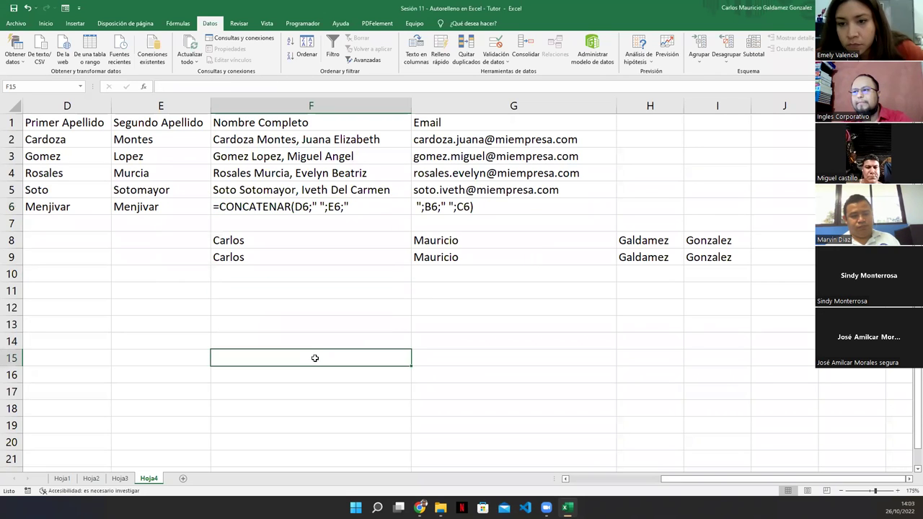
pyautogui.hotkey('ctrl', 'z')
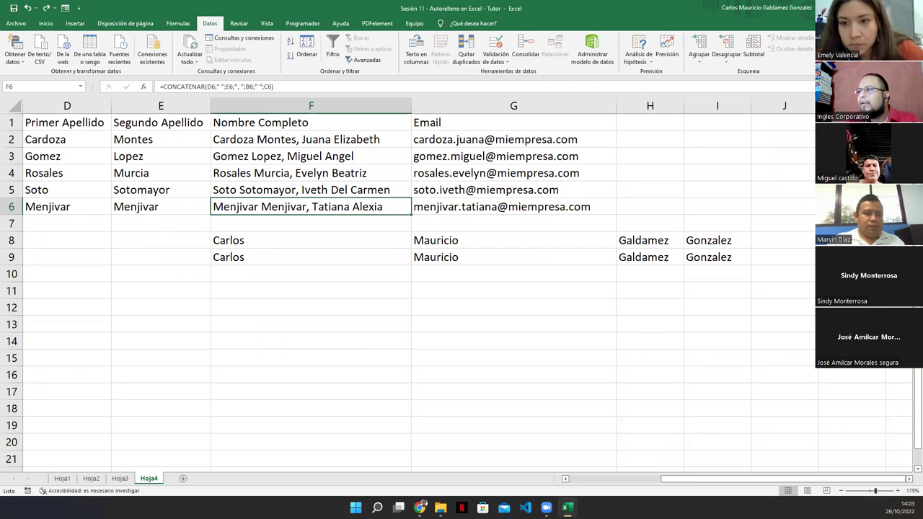
# Return to the fullscreen slideshow and advance two slides to 'DUDAS o INQUIETUDES'.
pyautogui.hotkey('alt', 'Tab')
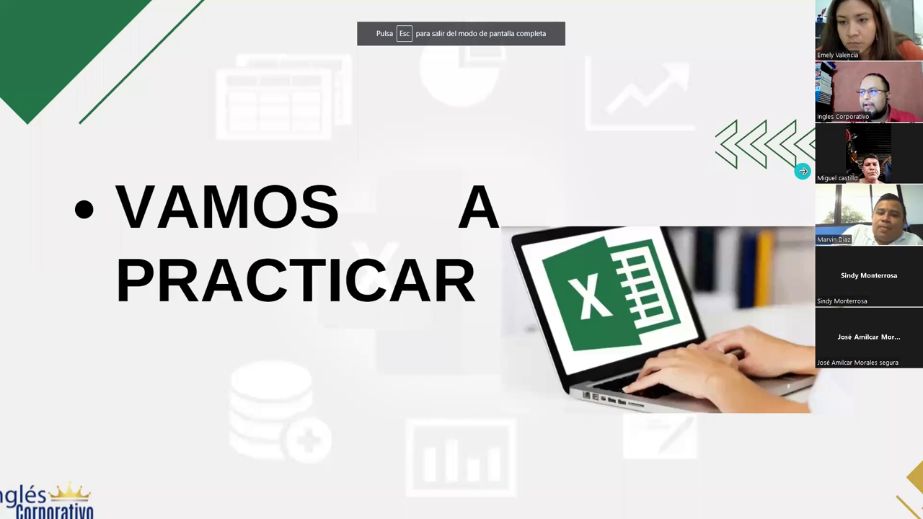
pyautogui.press('Right')
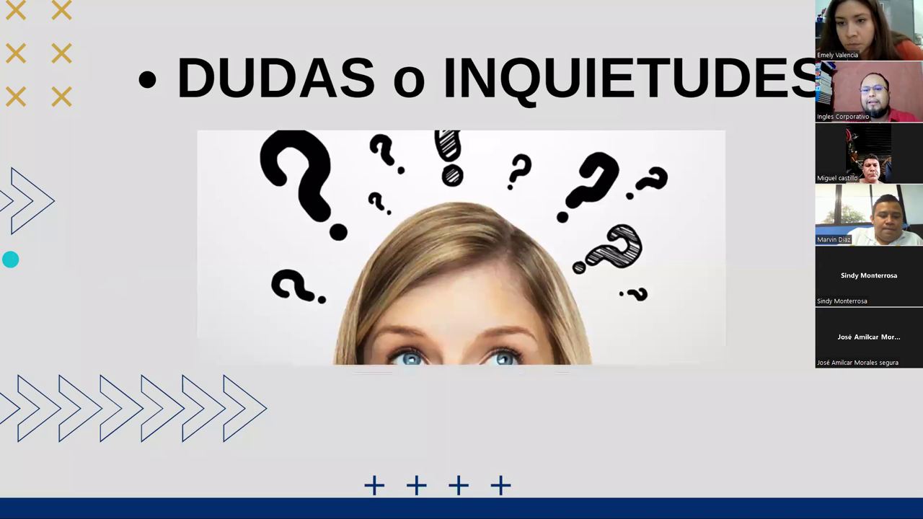
pyautogui.press('Right')
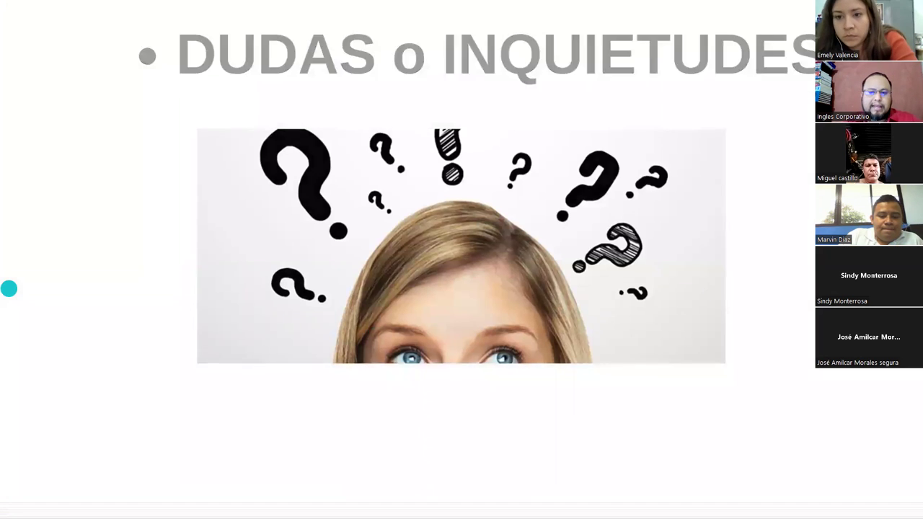